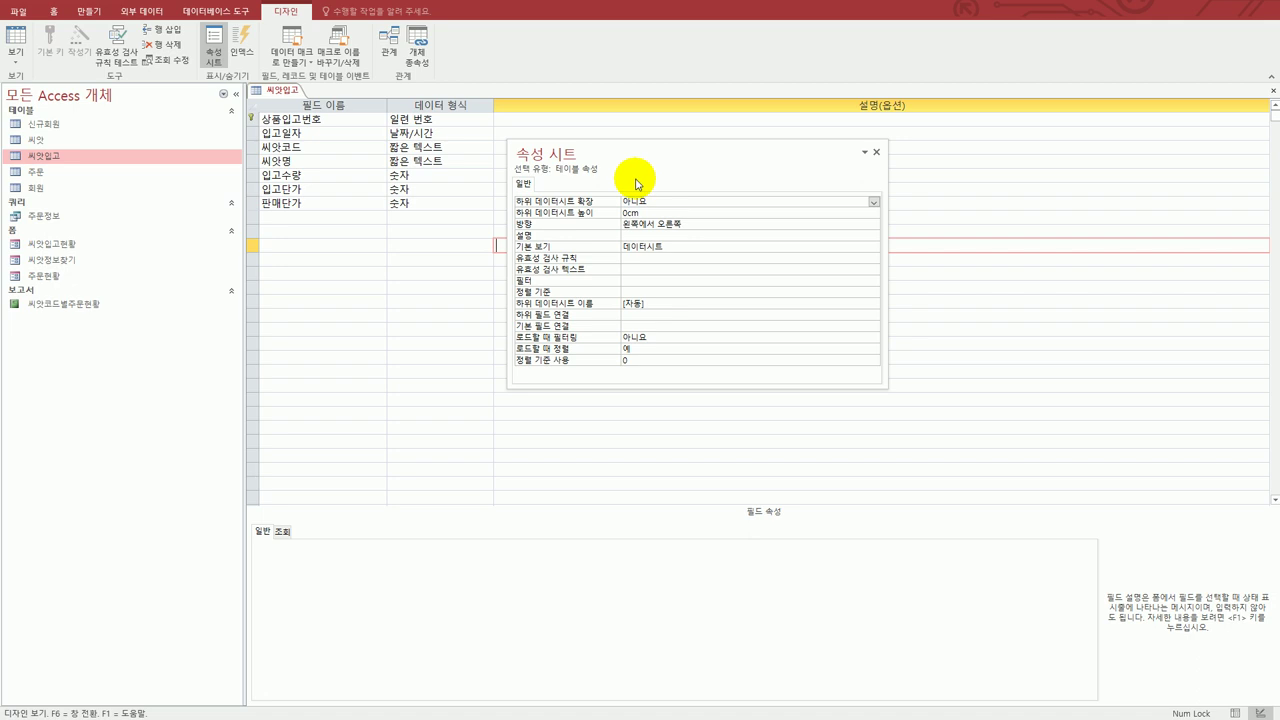
Set the 씨앗입고 table's validation rule to [판매단가]>[입고단가].
left_click(642, 260)
type("[ㅆ")
type("판매단가]")
type(">[입")
type("고단가")
key("Return")
key("Return")
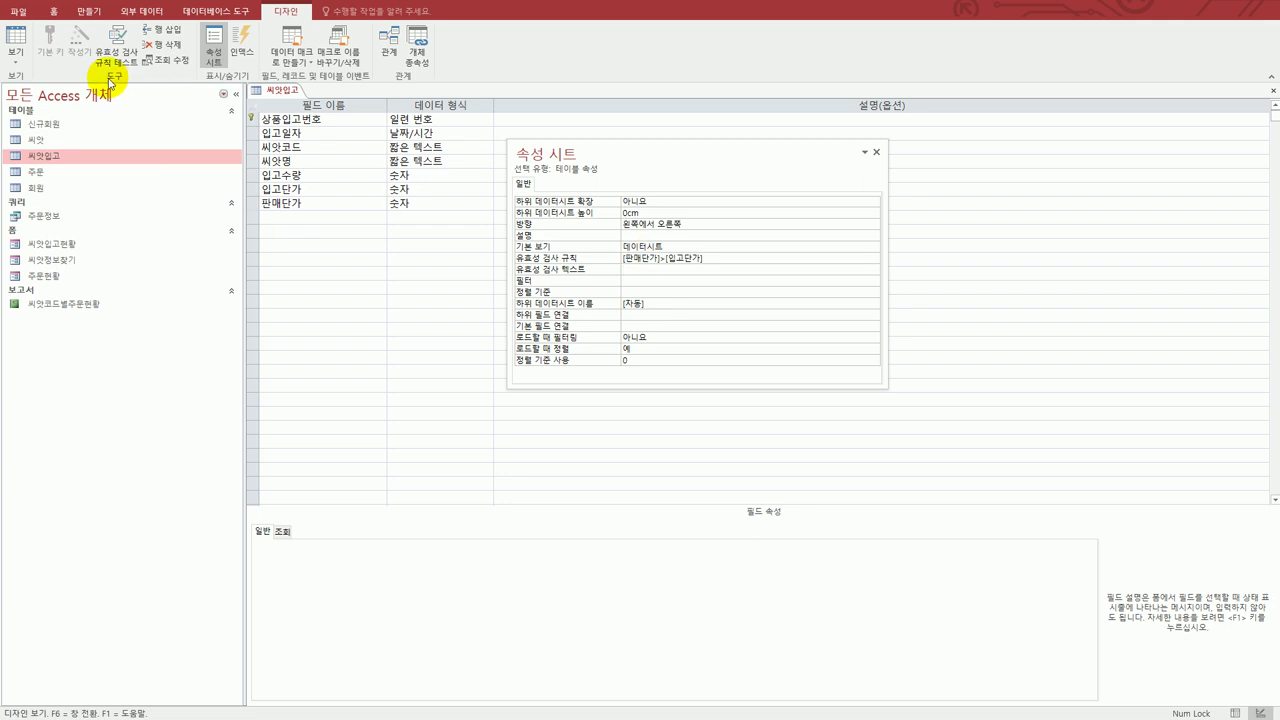
Save the 씨앗입고 table, agree to test existing data against the new rule, and close the table.
key("ctrl+s")
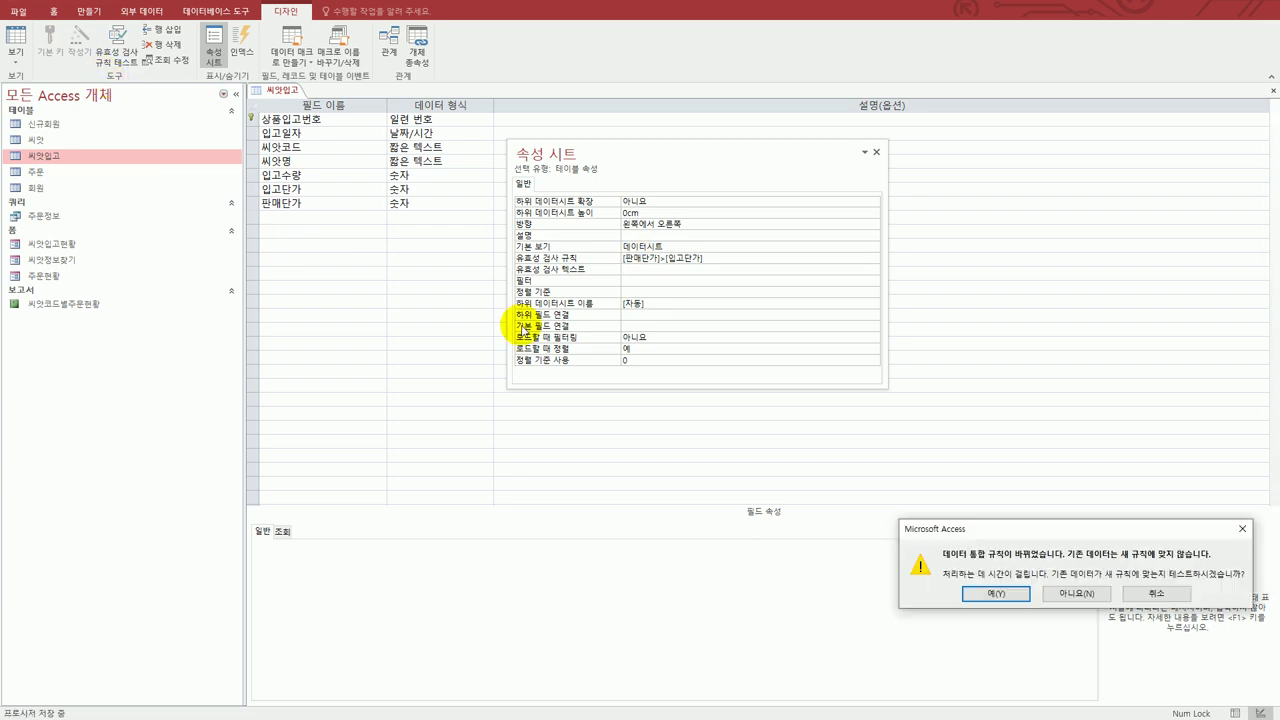
left_click_drag(1055, 540, 698, 406)
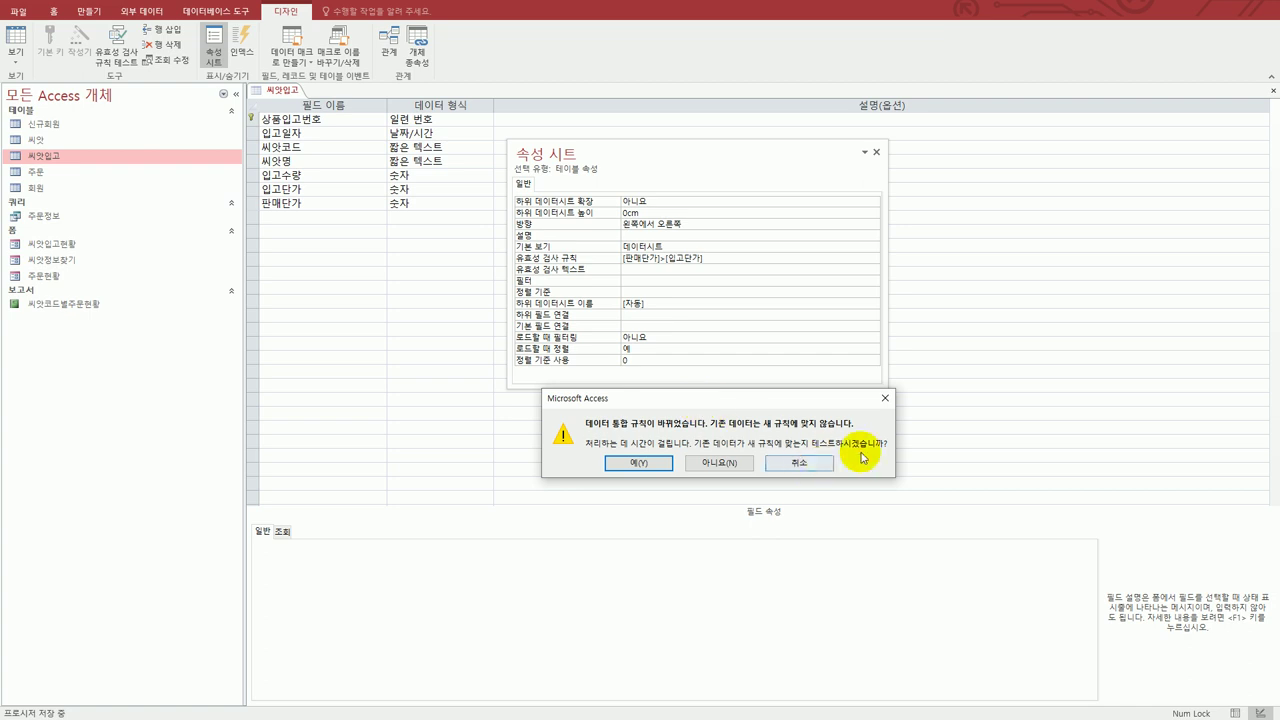
left_click(636, 463)
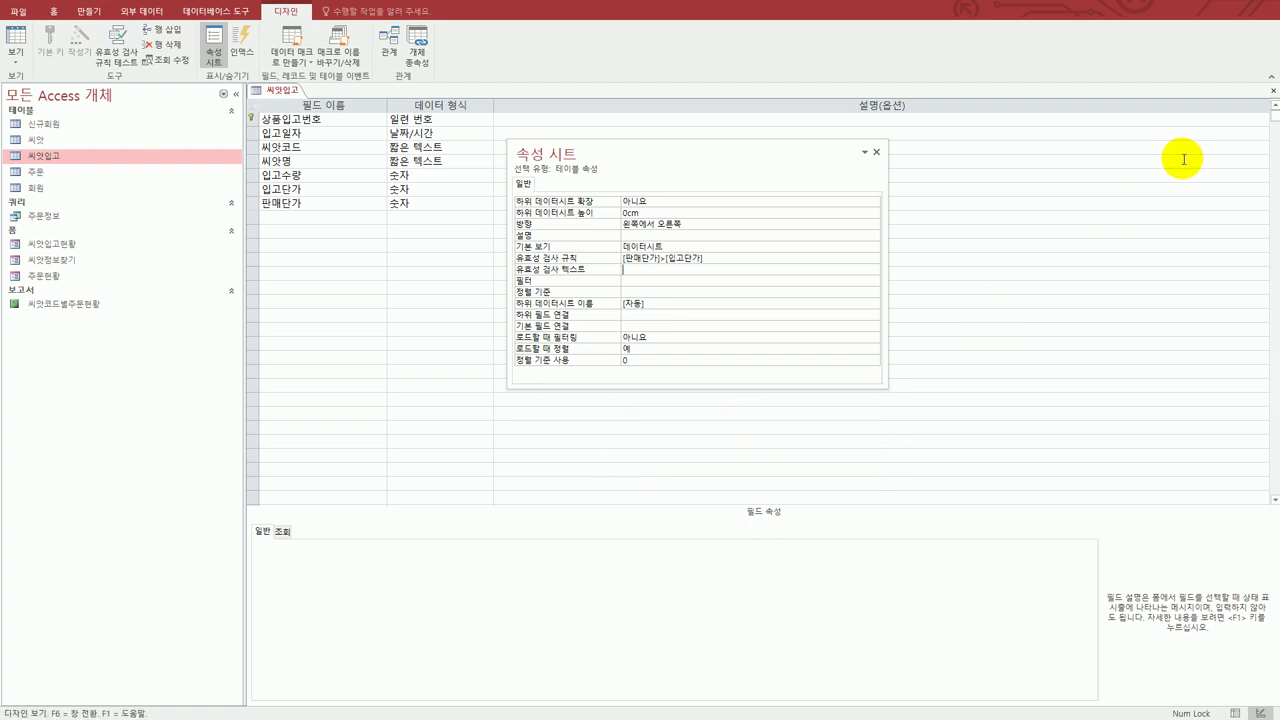
left_click(1273, 91)
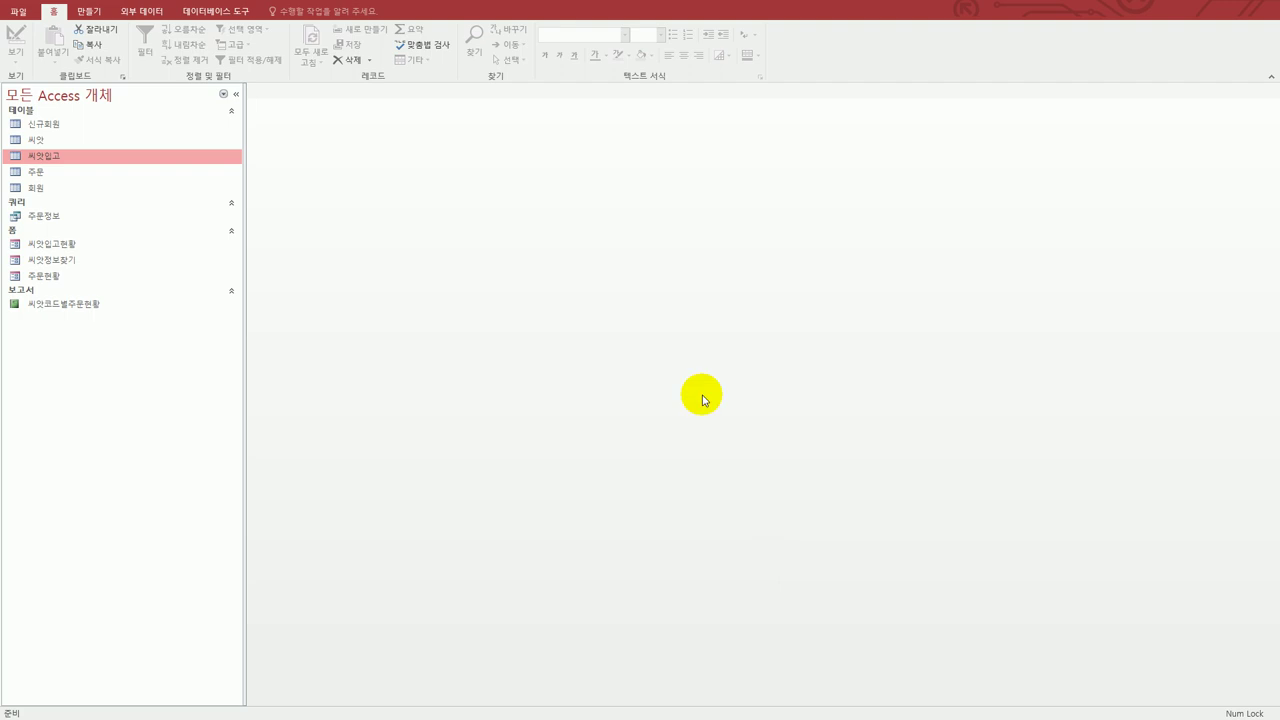
Check the task sheet for the 회원 table, open that table in Design view and dismiss its property sheet.
key("alt+Tab")
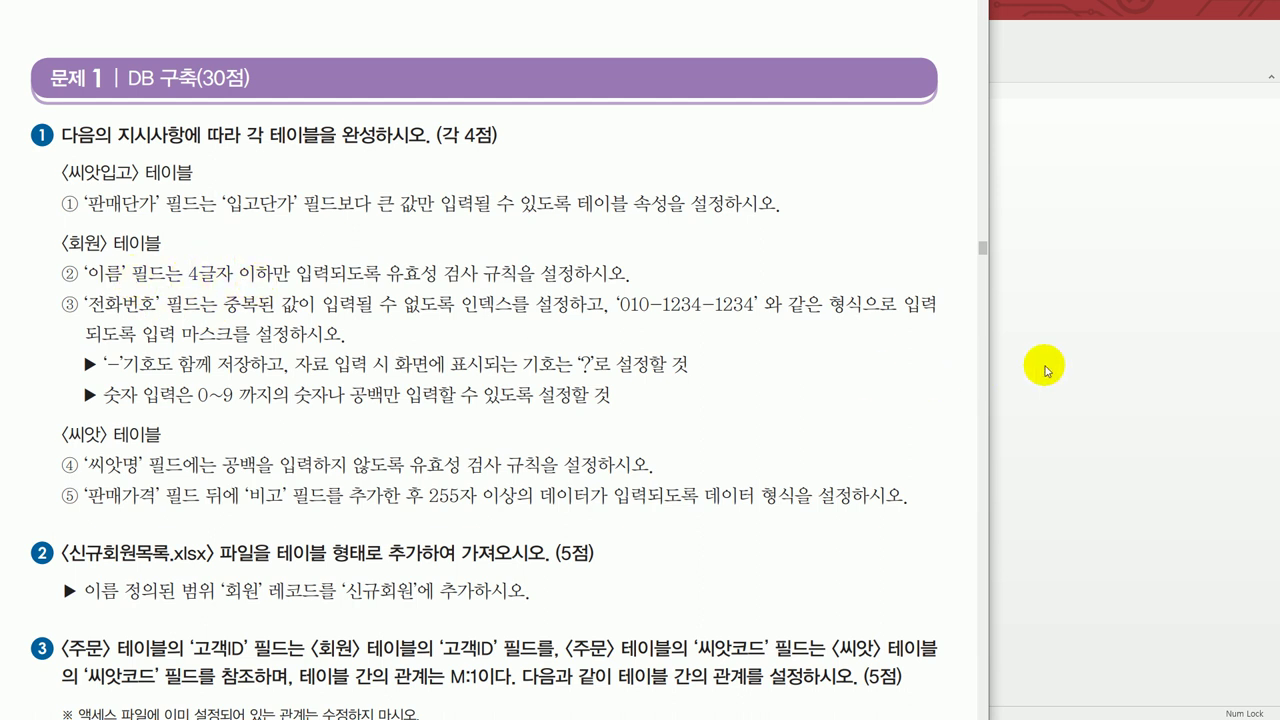
left_click(1044, 370)
left_click(59, 188)
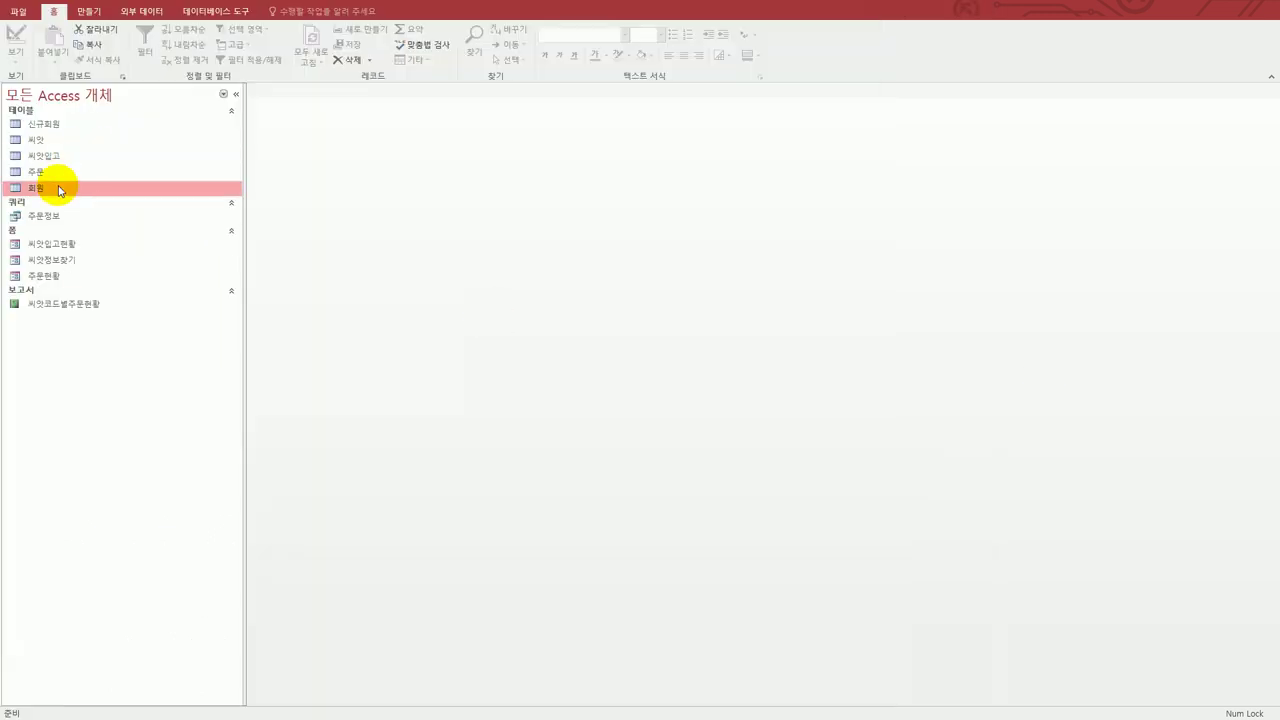
right_click(59, 188)
left_click(85, 214)
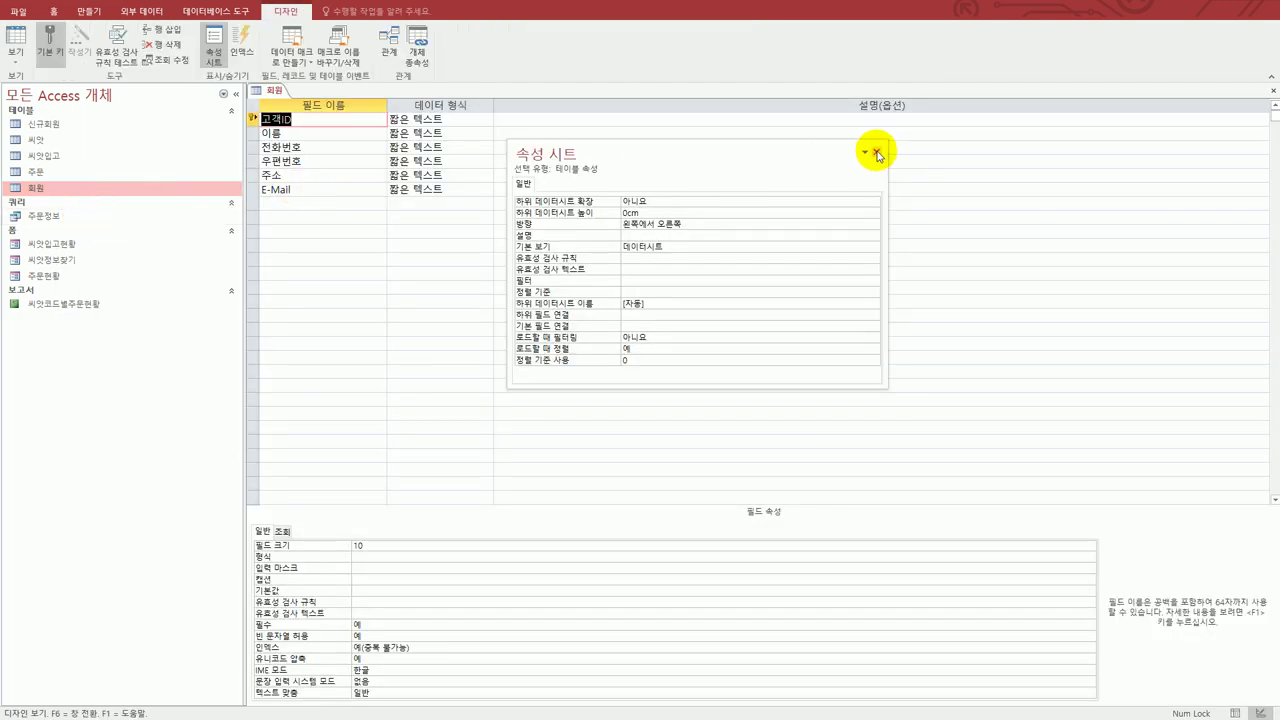
left_click(877, 153)
Set the validation rule of the 이름 field to len([이름])<=4.
left_click(337, 133)
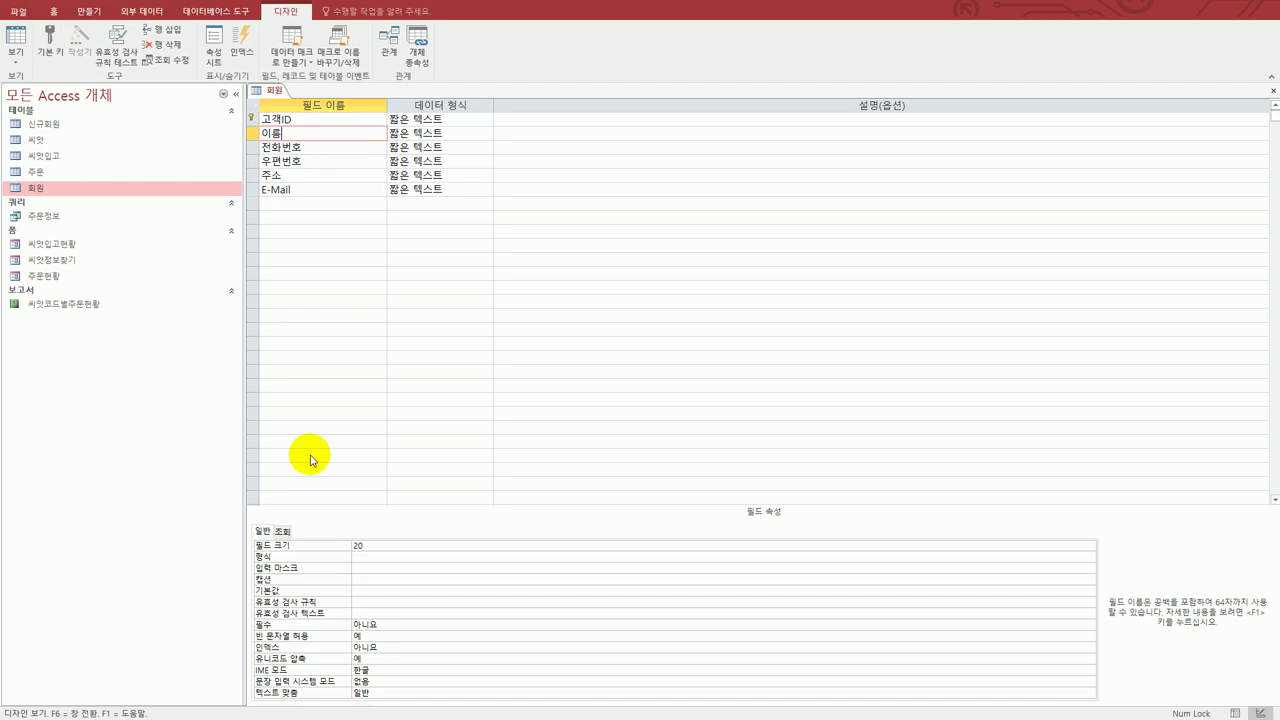
left_click(371, 601)
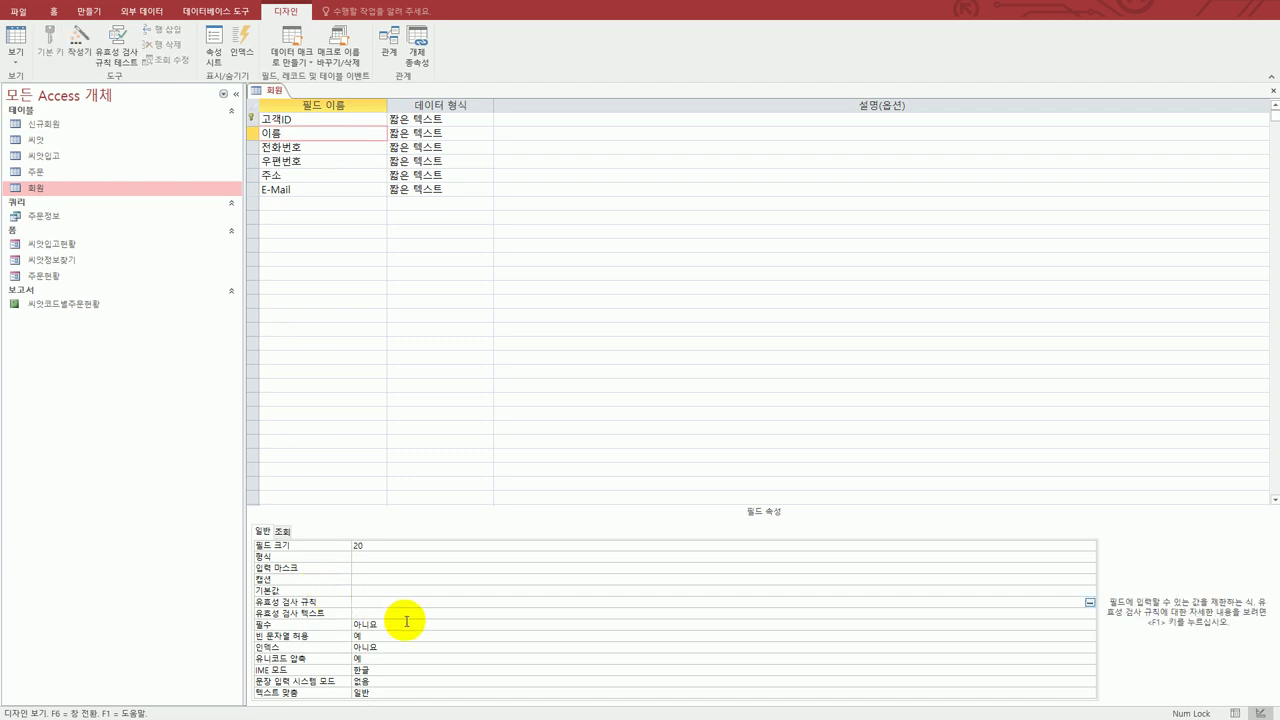
type("len([이름]")
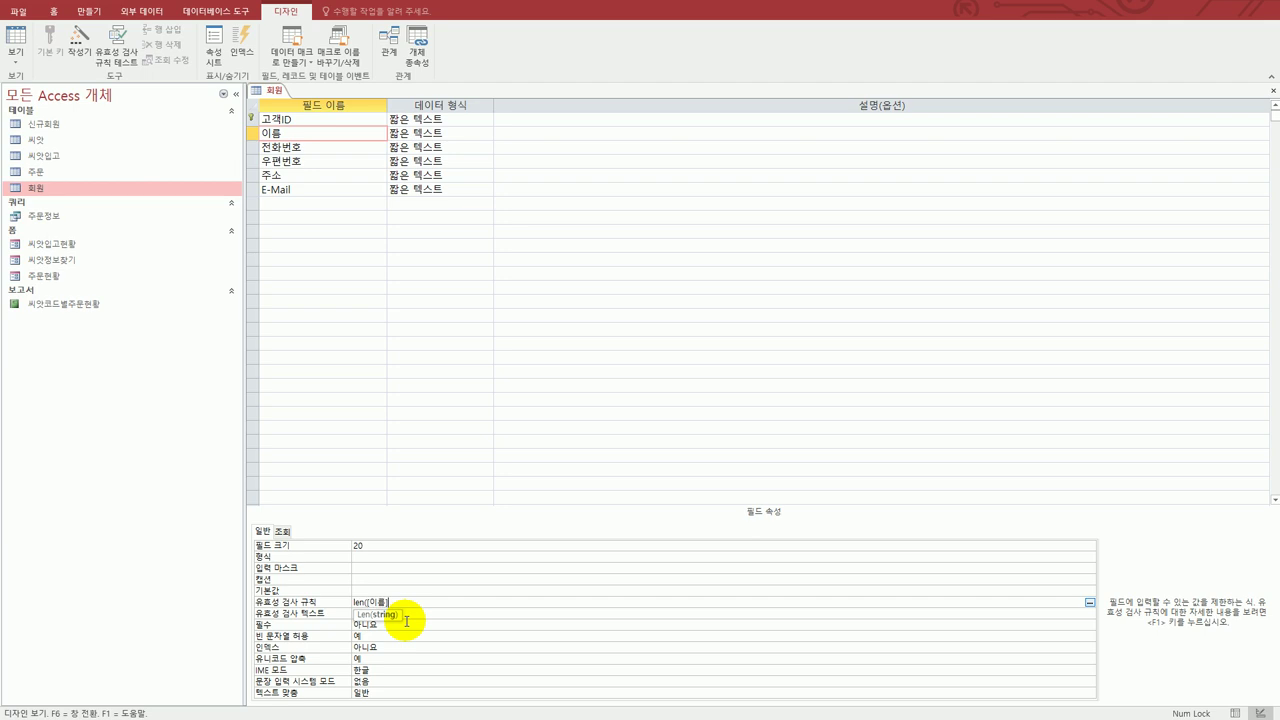
type(") <=4")
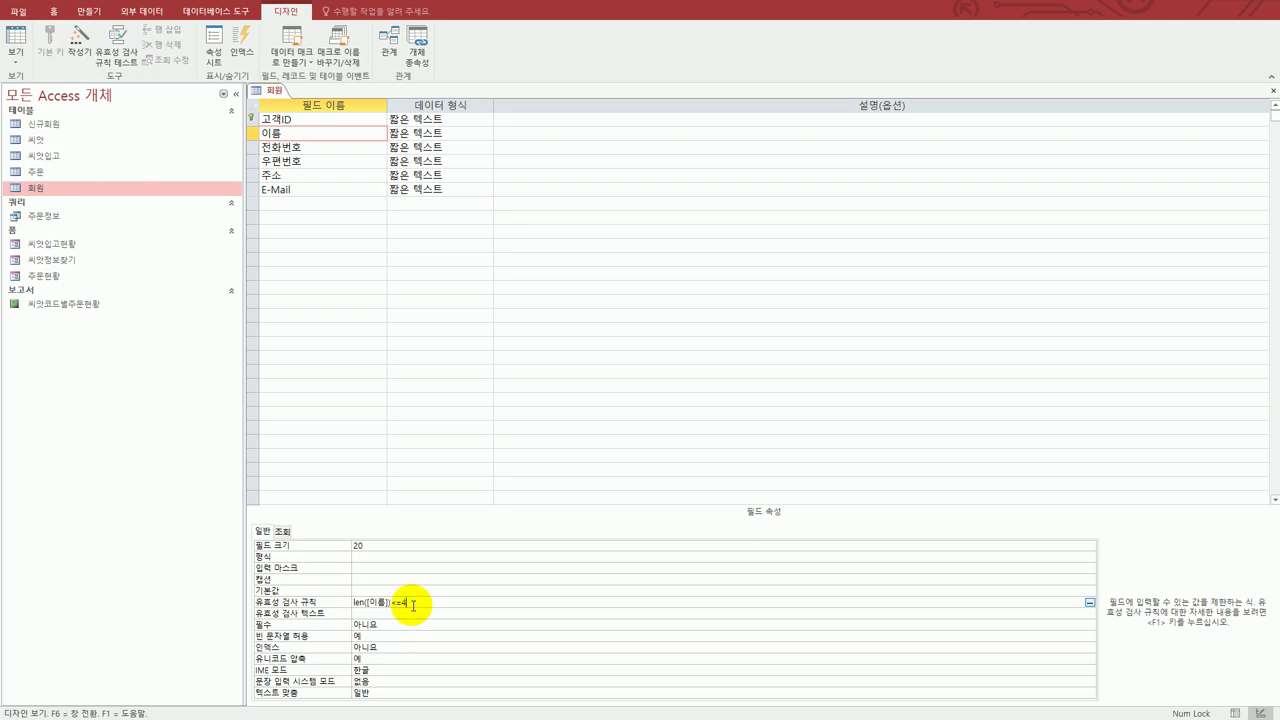
Consult the task sheet and set the 전화번호 field's index to 예(중복 불가능).
key("alt+Tab")
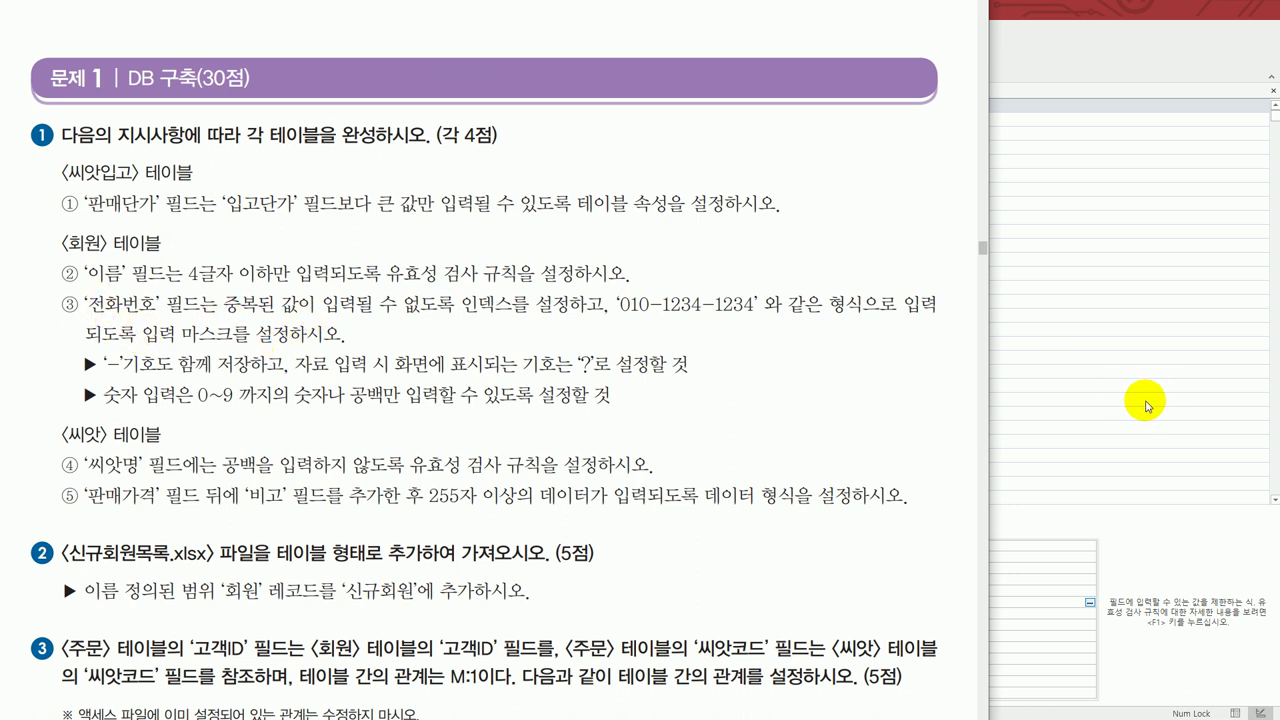
left_click(1146, 405)
left_click(298, 153)
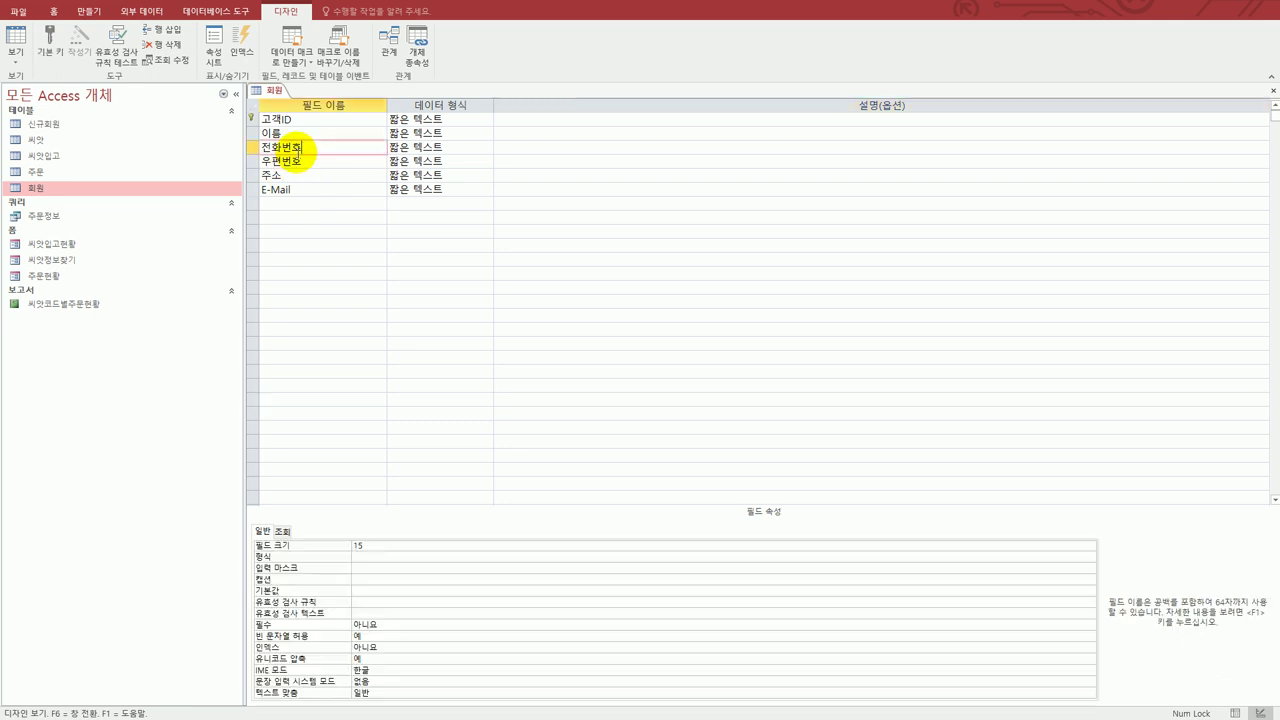
left_click(374, 652)
left_click(1090, 650)
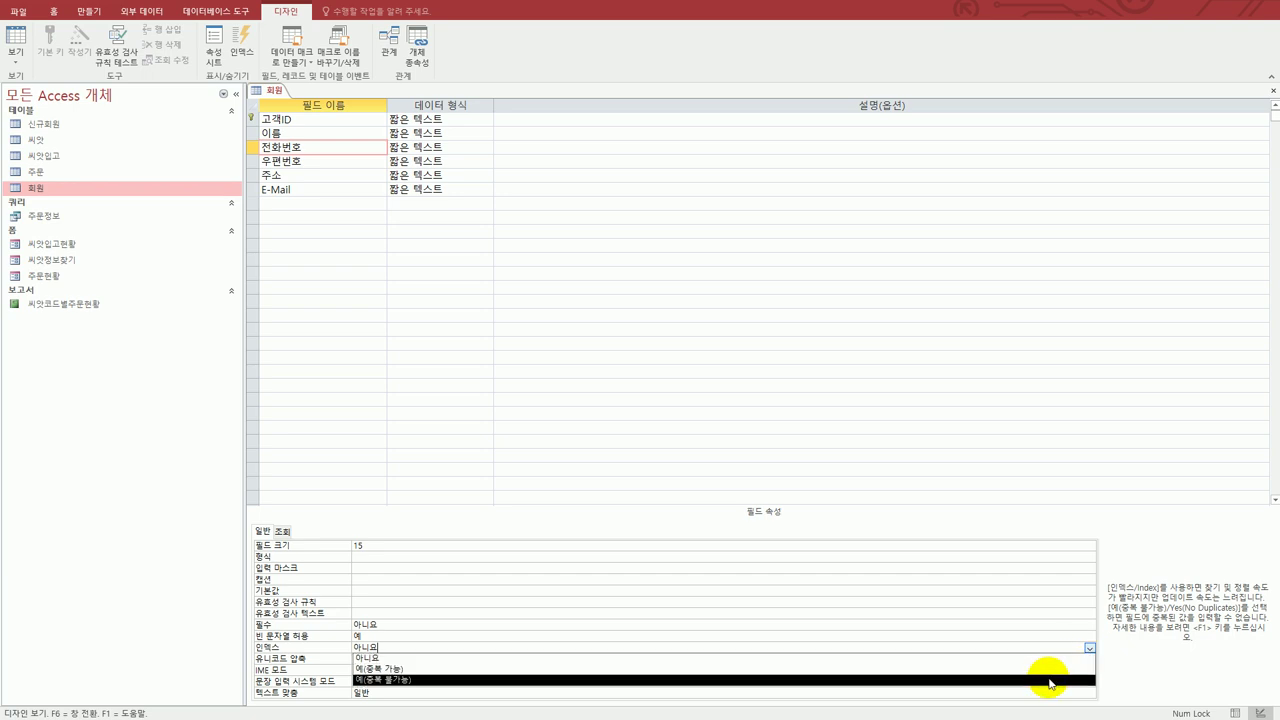
left_click(1050, 684)
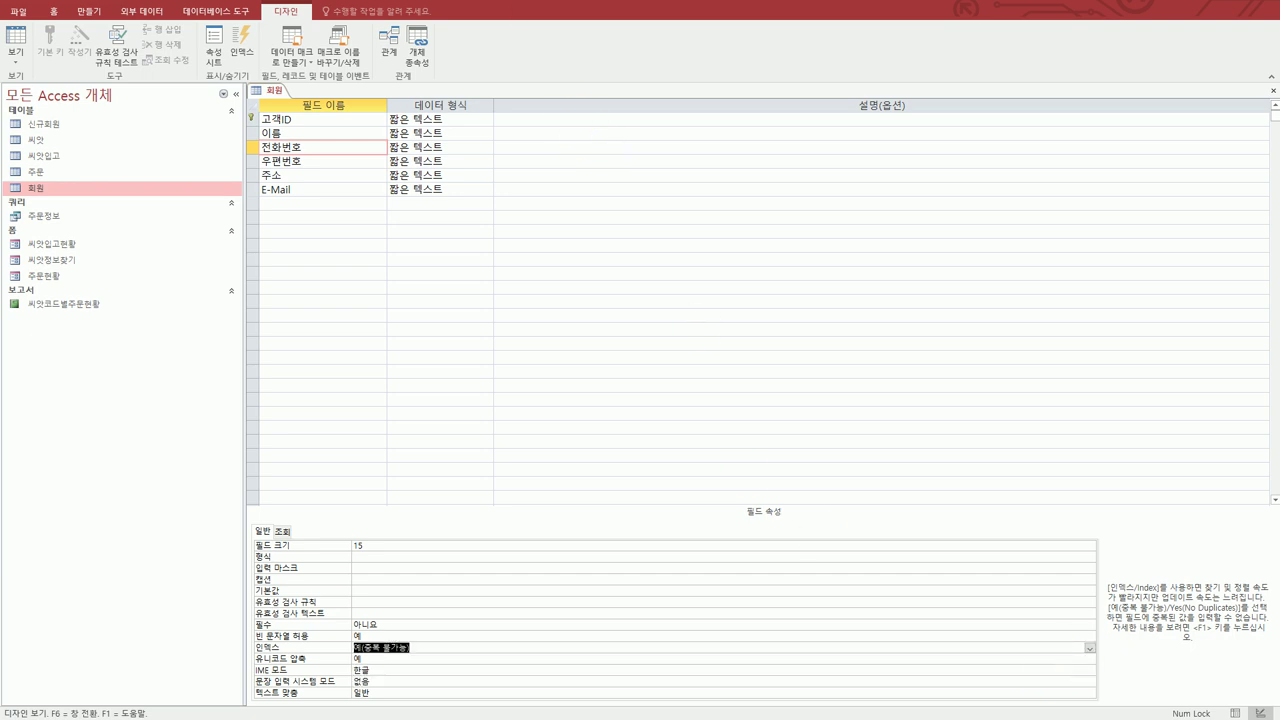
key("alt+Tab")
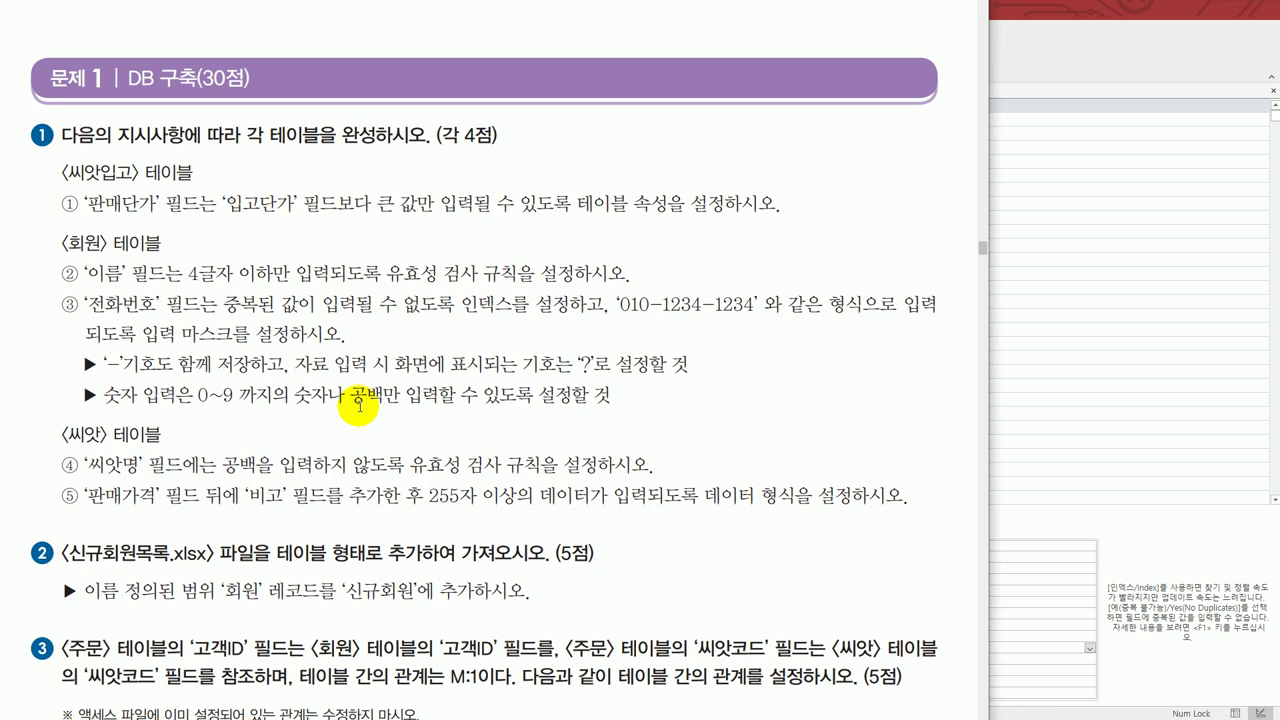
left_click(1025, 59)
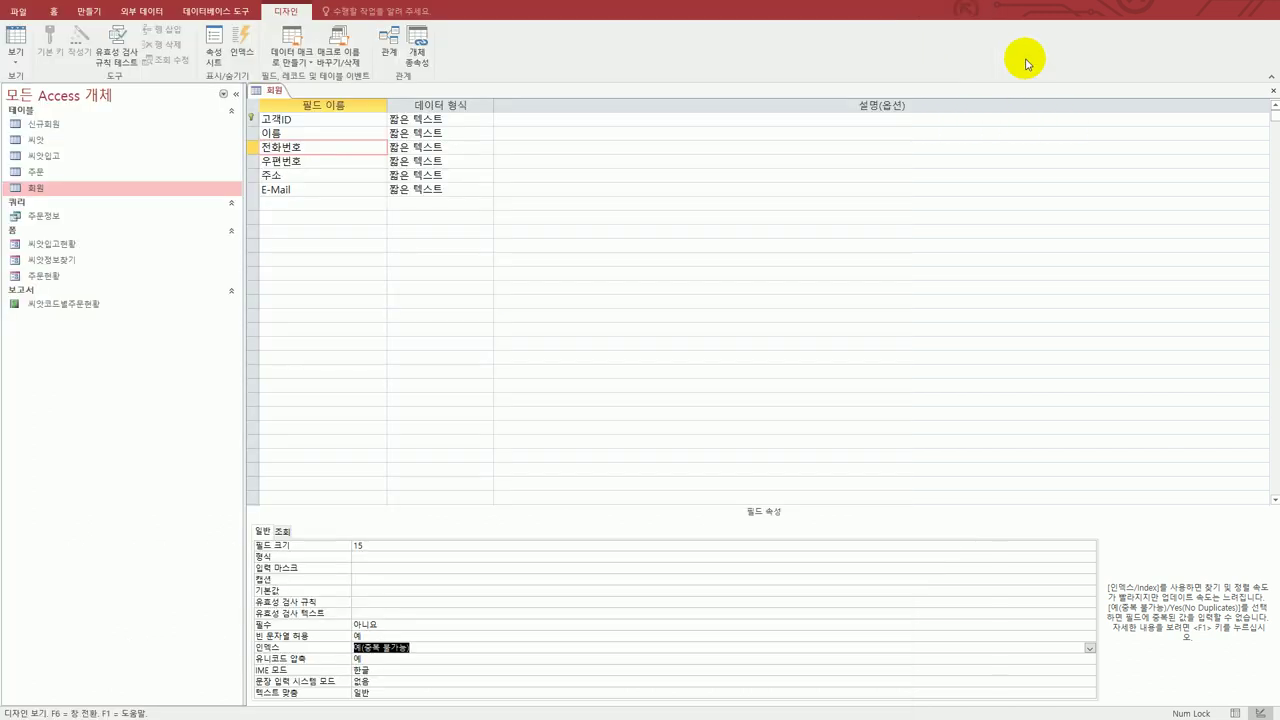
left_click(329, 146)
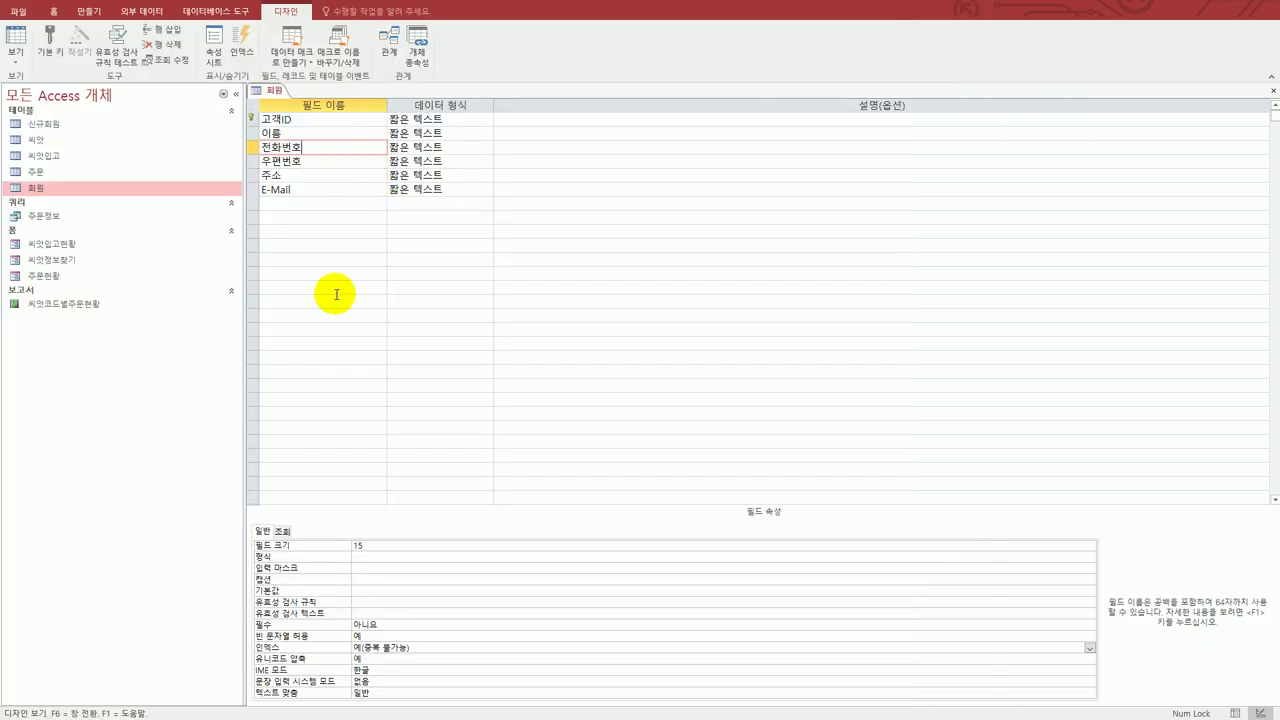
left_click(366, 568)
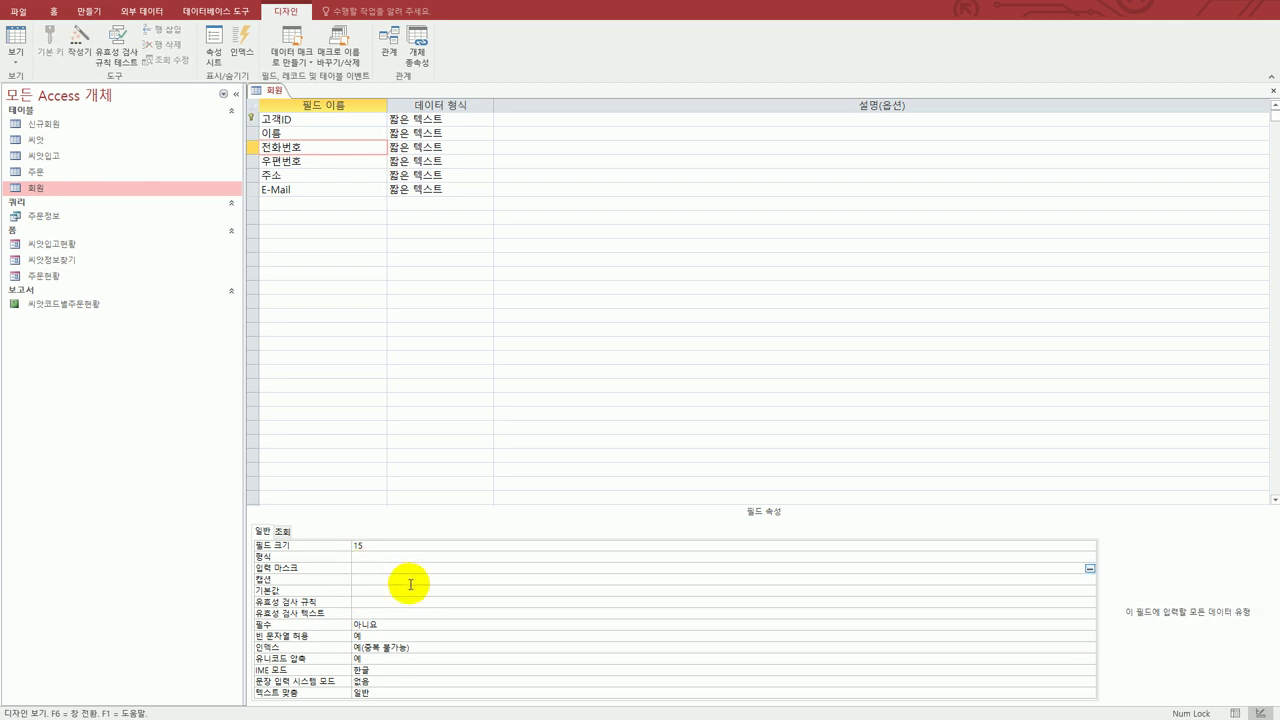
type("999-9999-9999;0;?")
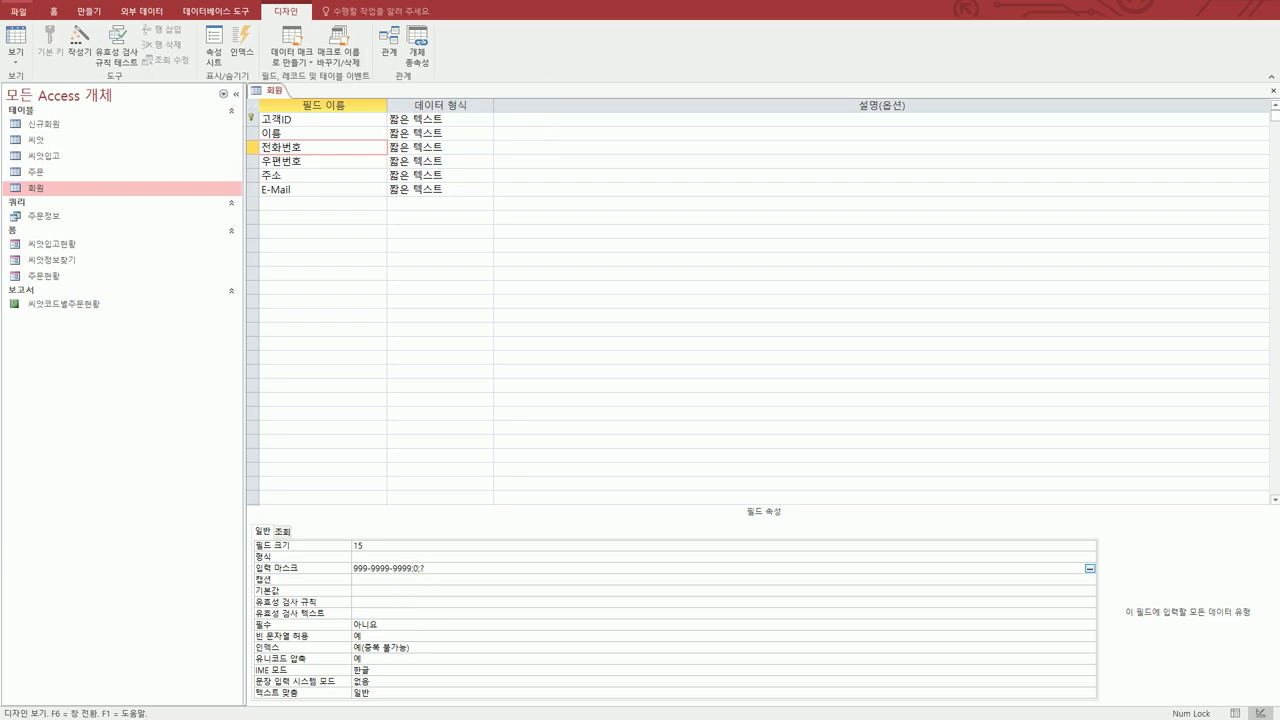
Save the 회원 table, agree to test existing data against the new rules, and close the table.
left_click(132, 38)
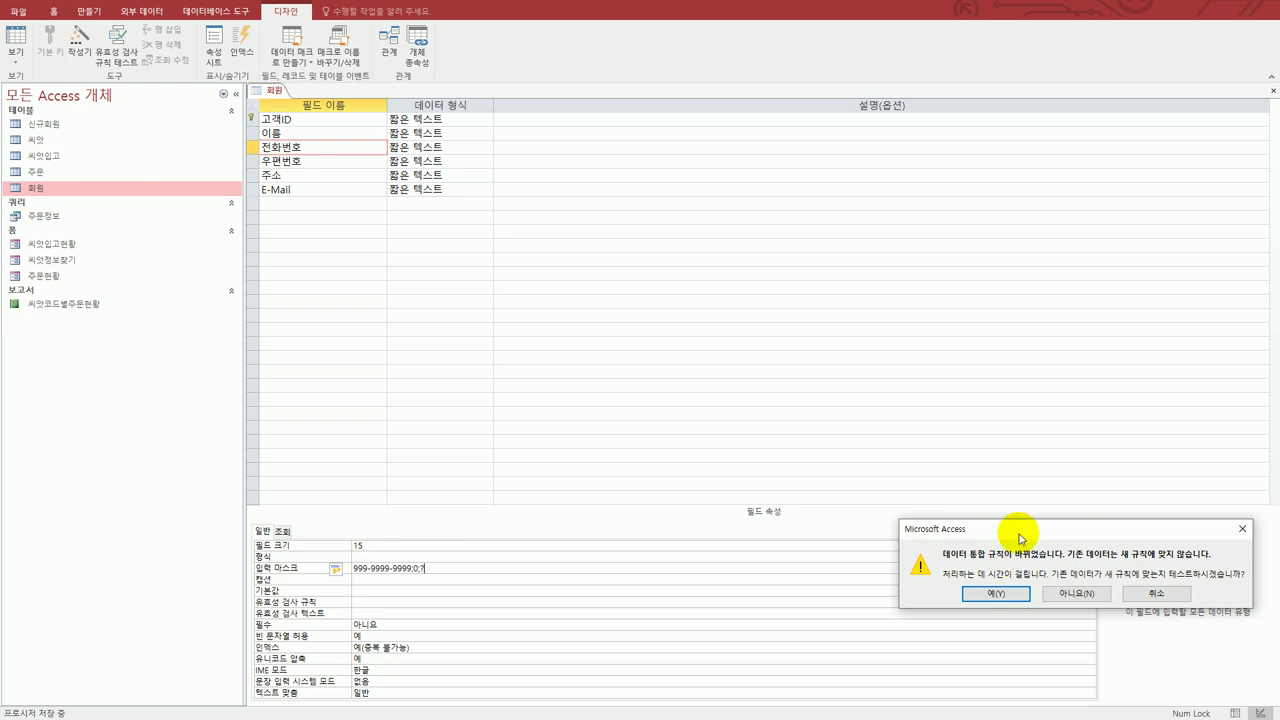
left_click_drag(888, 511, 670, 357)
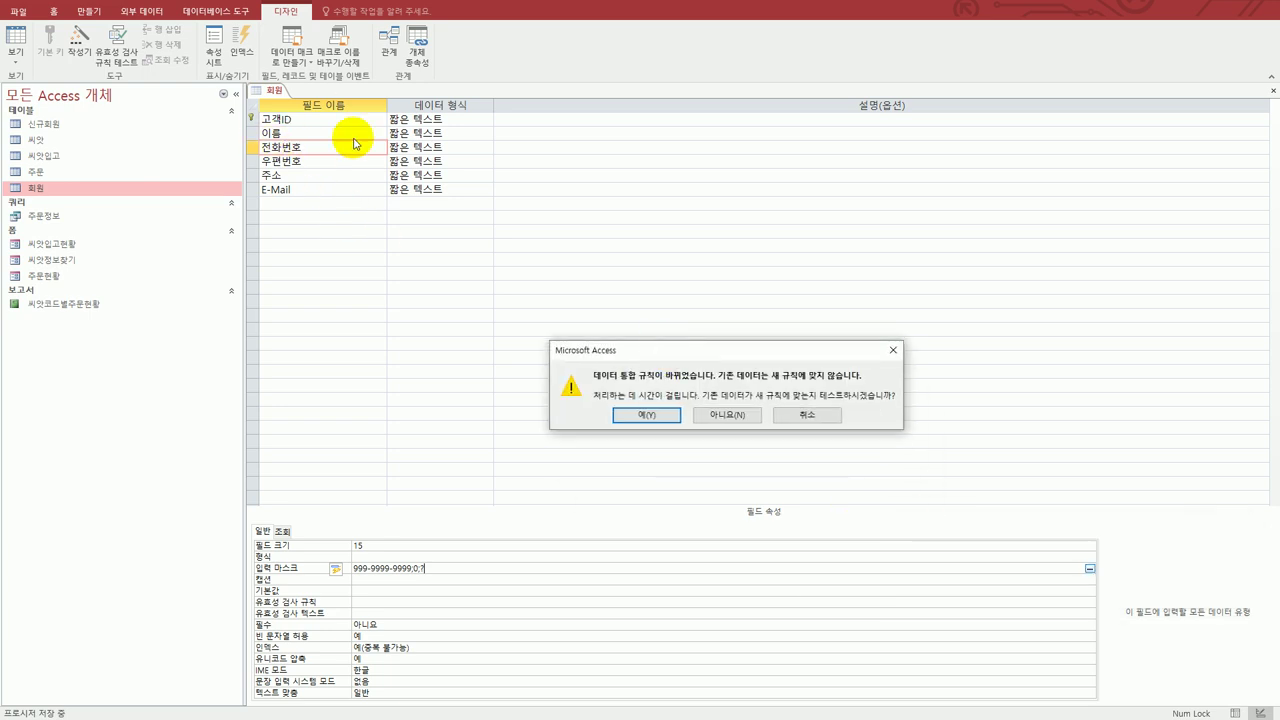
left_click(650, 423)
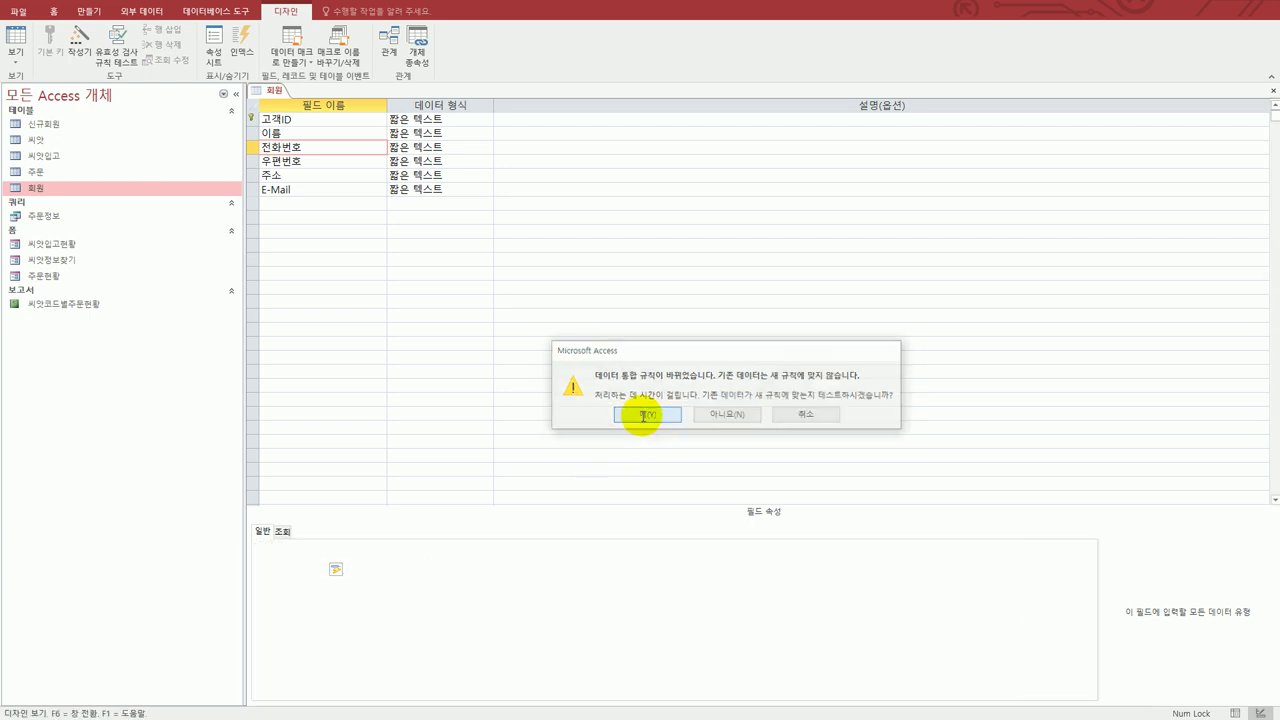
left_click(1272, 89)
Check the task sheet for the 씨앗 table requirements and open that table in Design view.
key("alt+Tab")
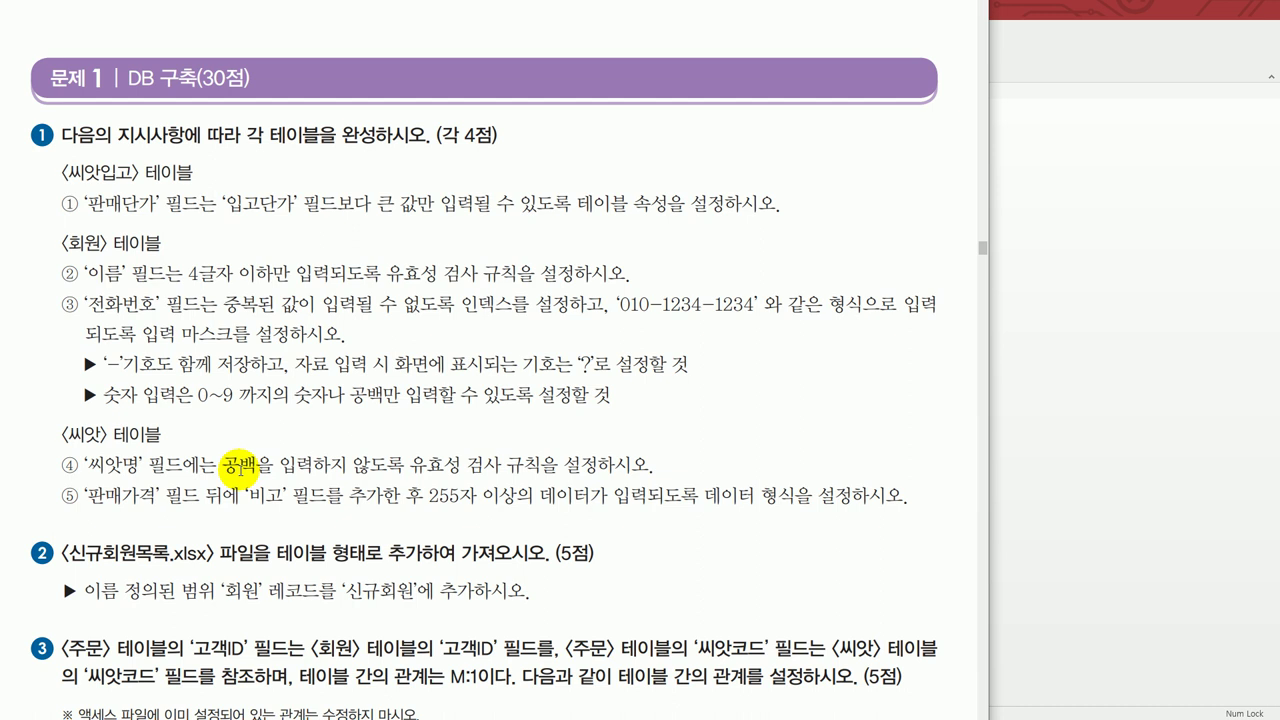
left_click(1077, 472)
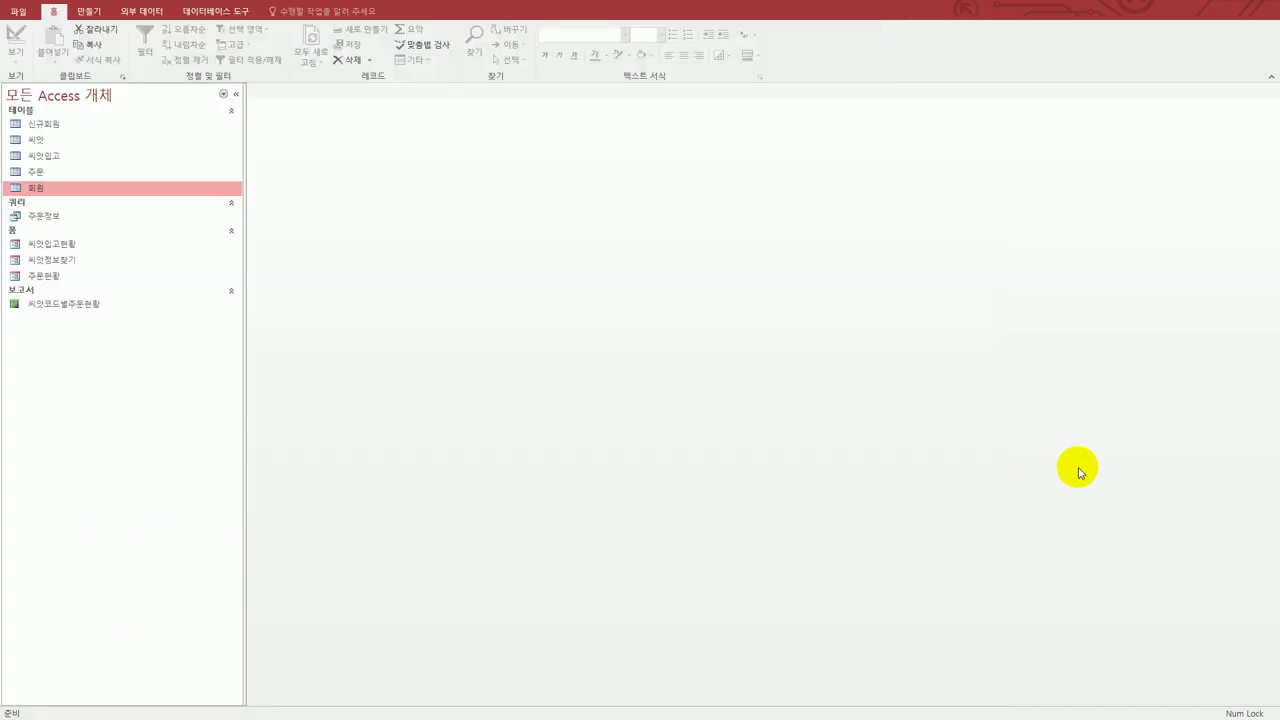
left_click(74, 146)
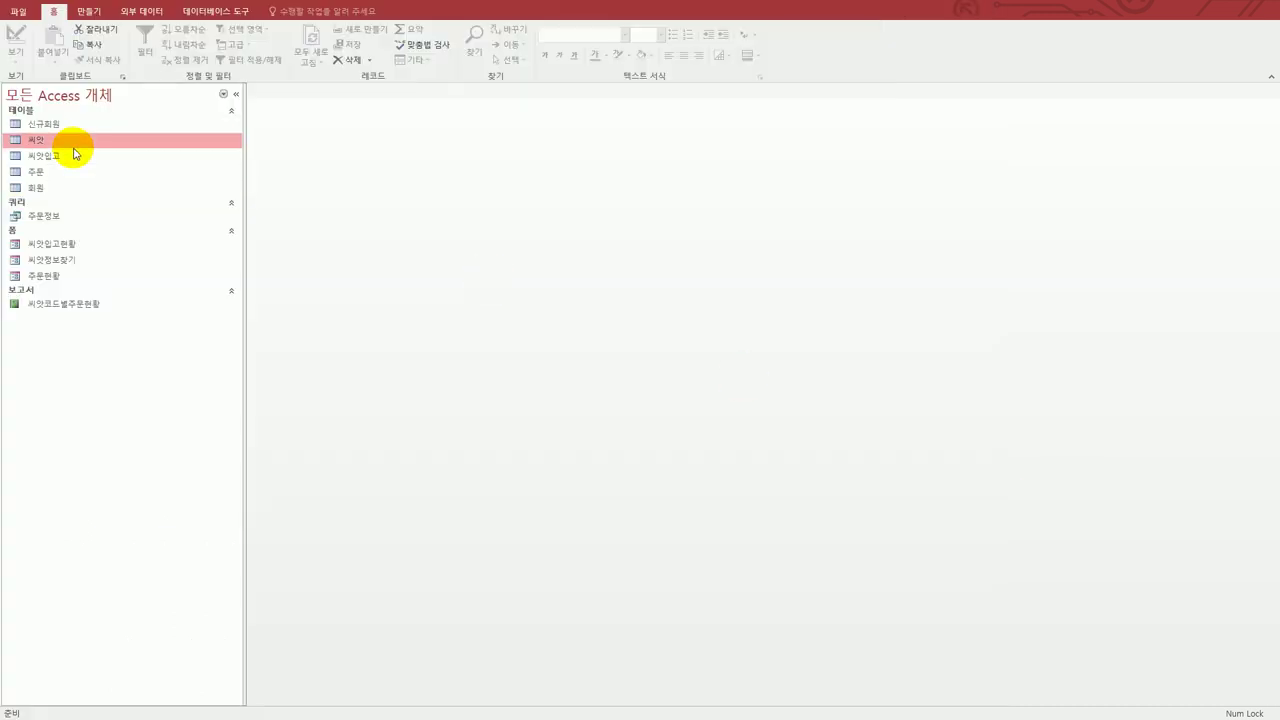
right_click(74, 140)
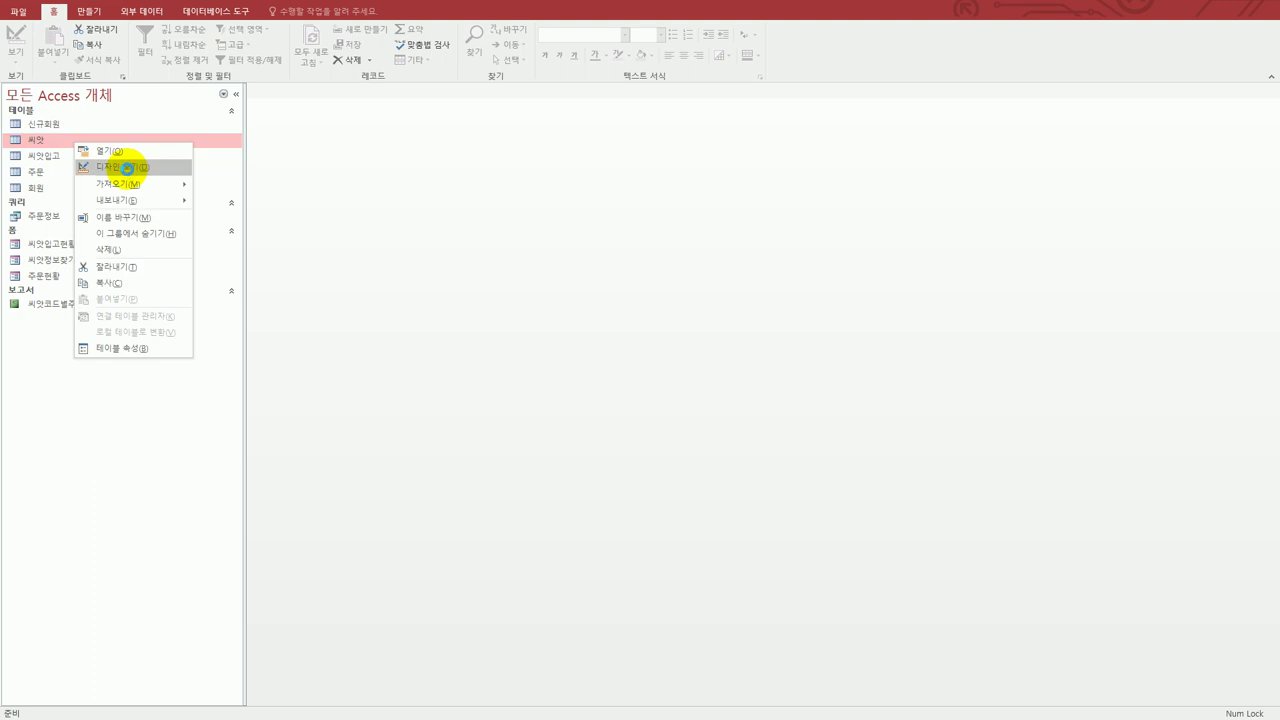
left_click(128, 170)
Open the 씨앗명 field's validation rule in the Zoom (확대/축소) editor and set the editor's font size to 18.
left_click(320, 134)
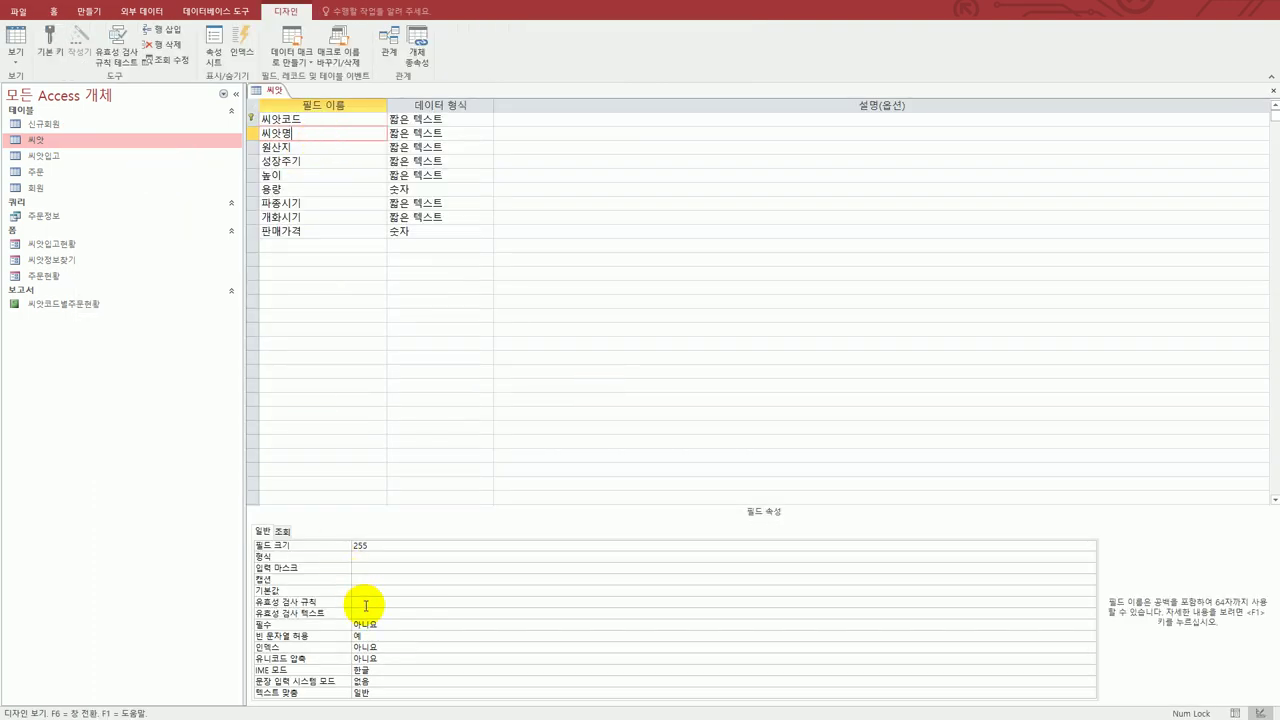
left_click(366, 605)
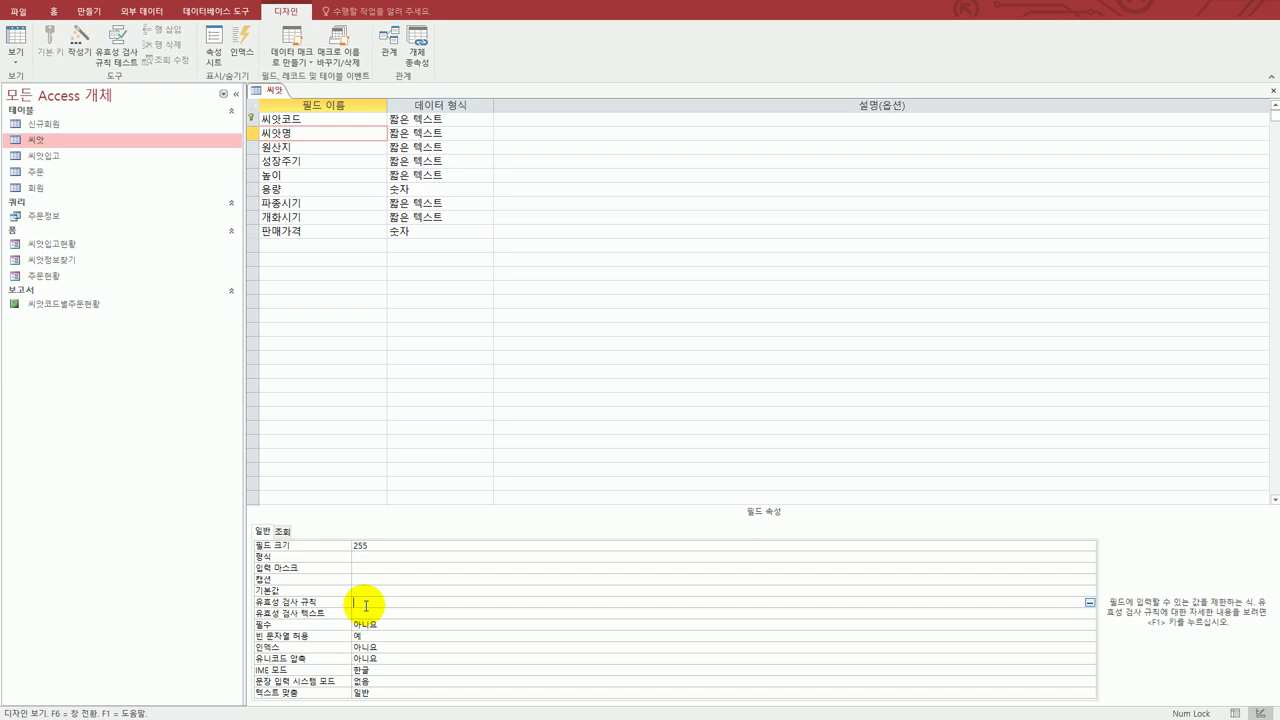
right_click(366, 605)
left_click(345, 636)
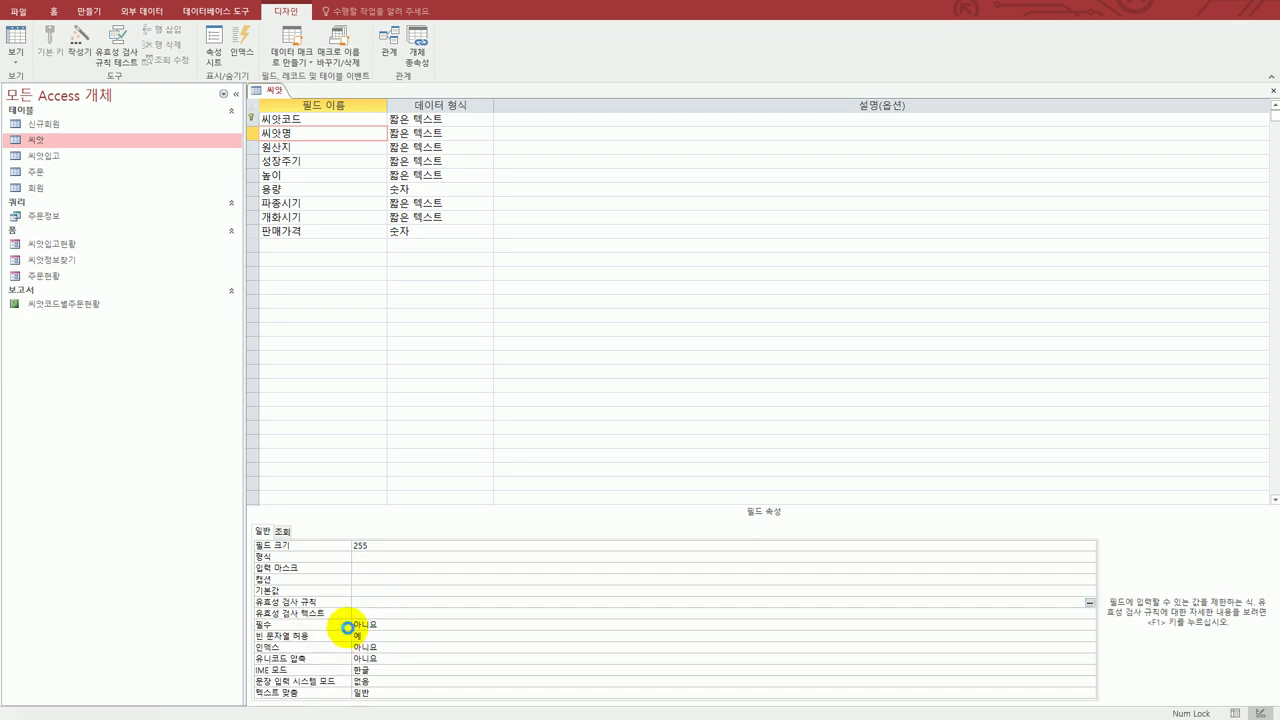
left_click(777, 327)
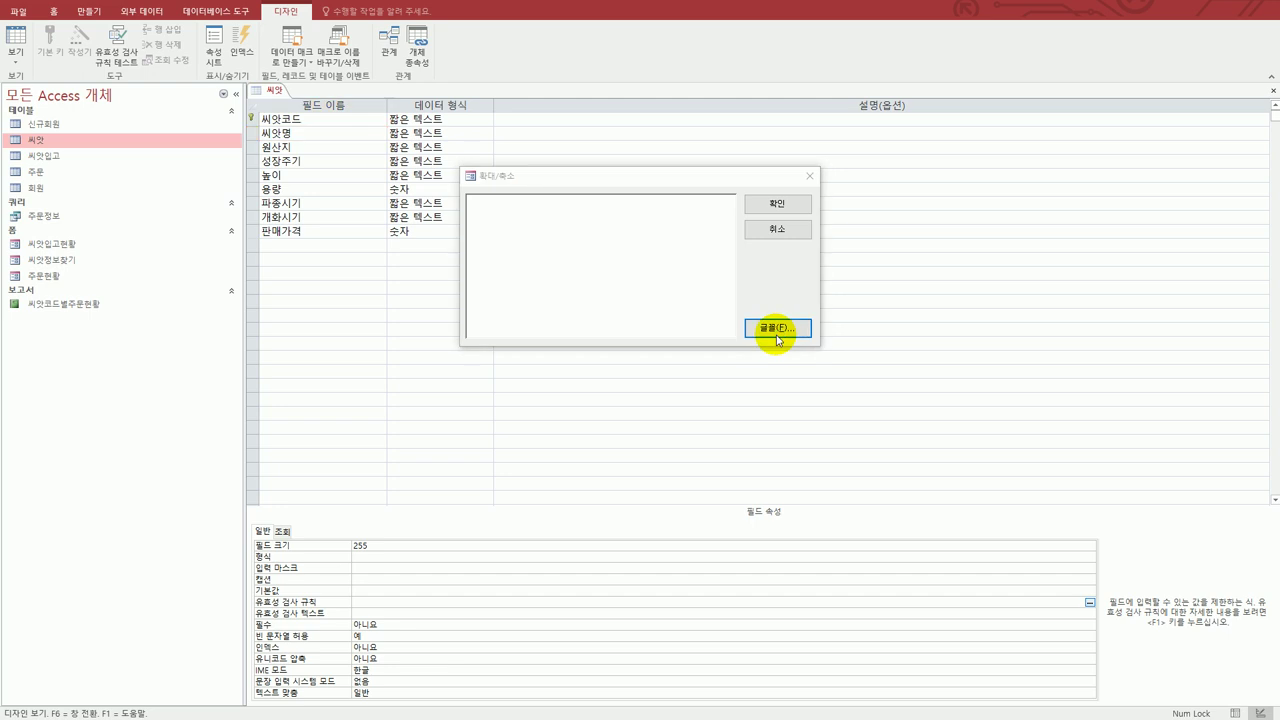
left_click(722, 376)
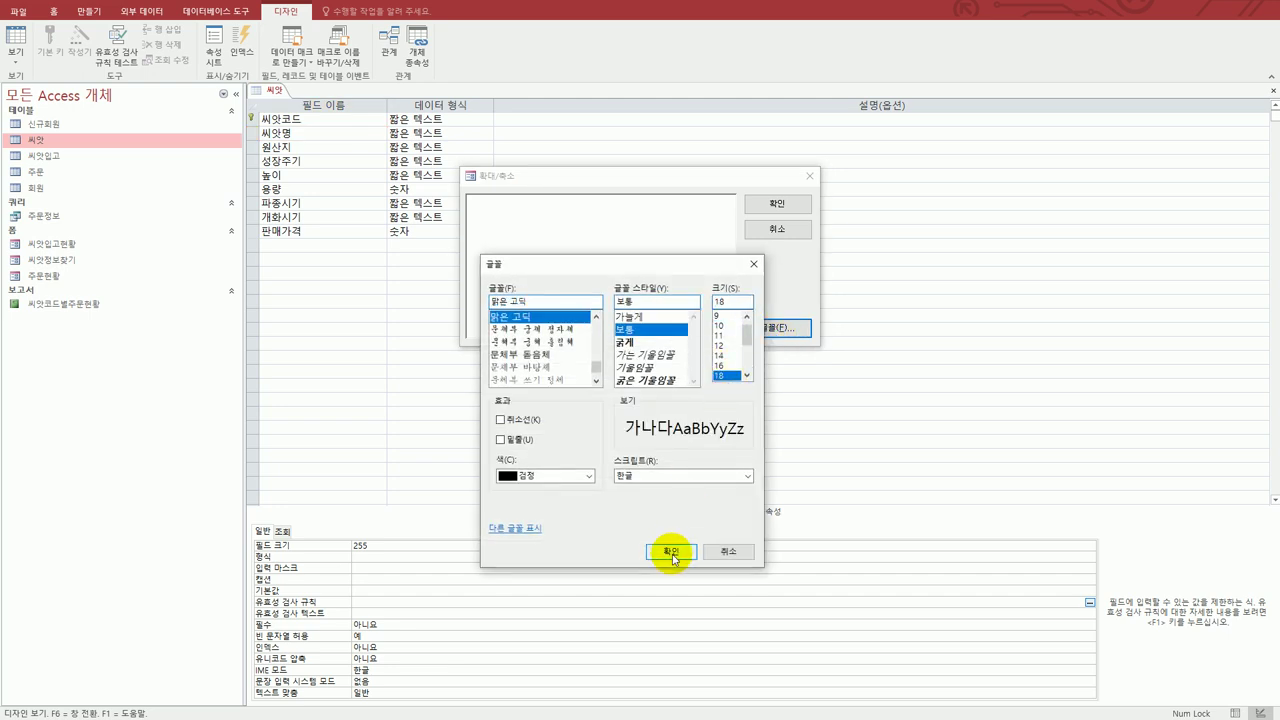
left_click(670, 551)
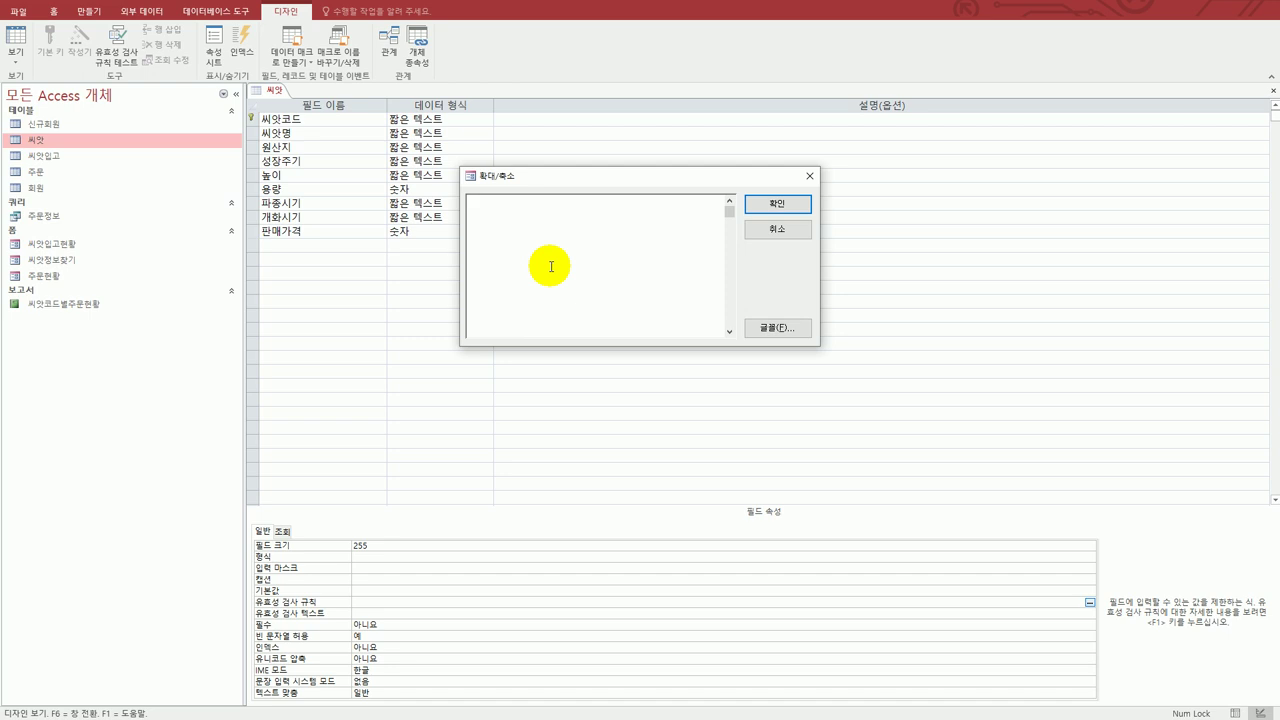
Set the 씨앗명 field's validation rule to instr([씨앗명]," ")=0 to disallow spaces.
type("ㅏ")
key("BackSpace")
type("insr")
key("BackSpace")
type("tr")
type("([")
type("씨앗명],\"")
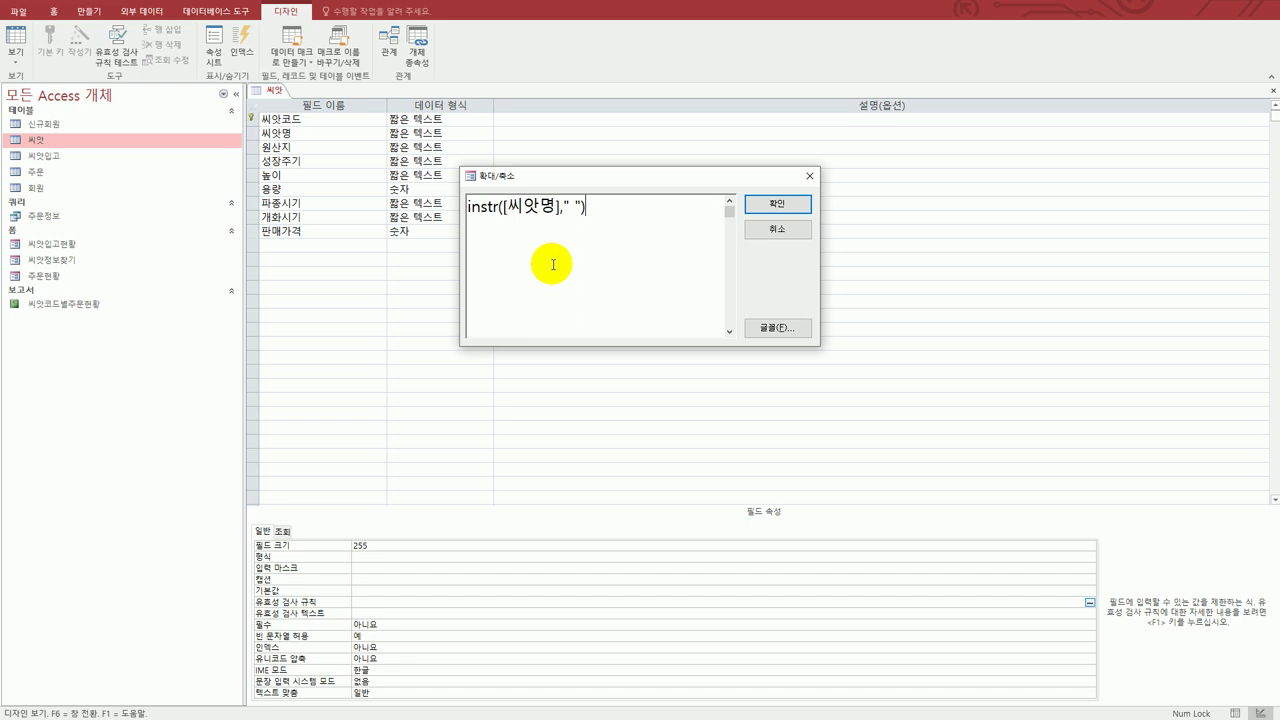
left_click(571, 208)
type("0")
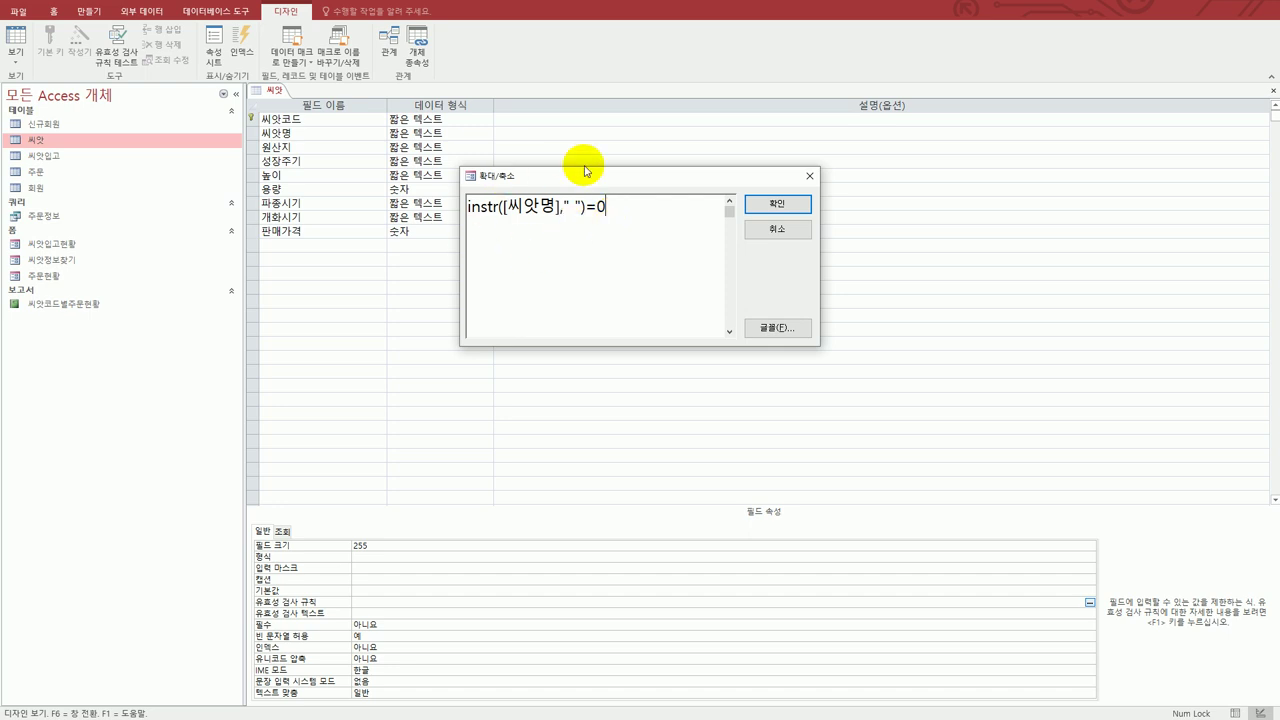
left_click(773, 205)
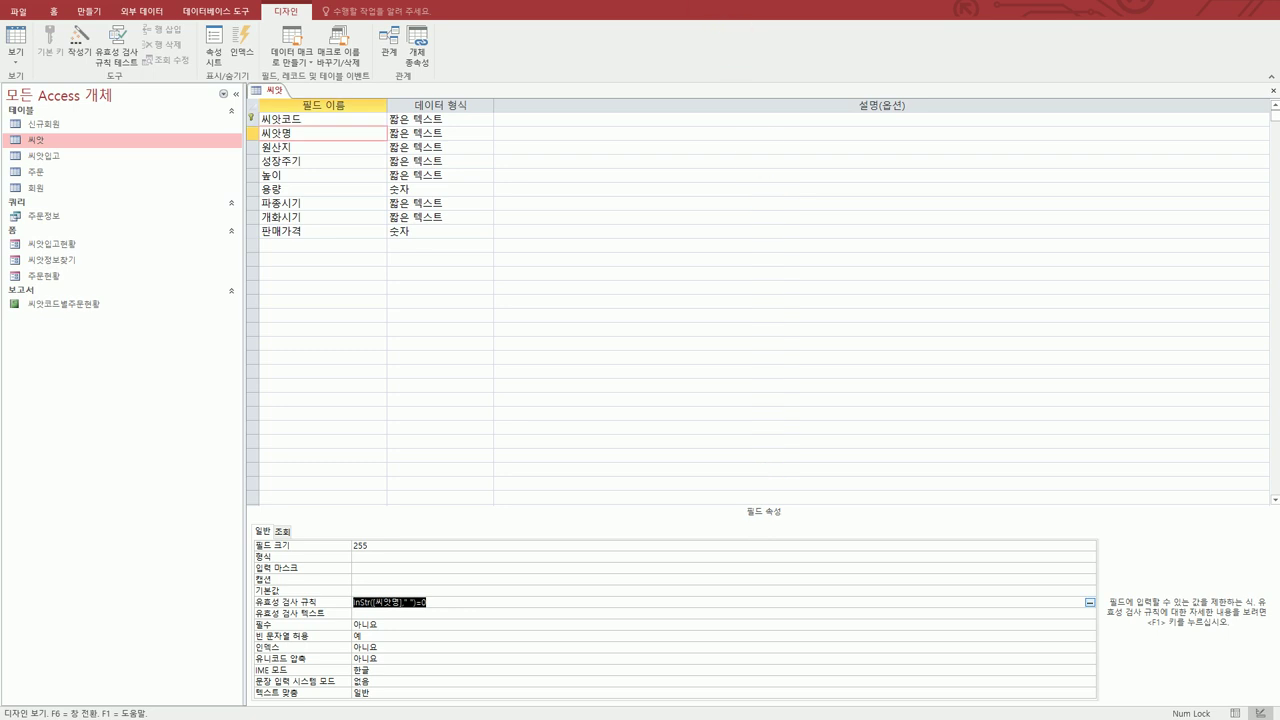
Check the task sheet and add a 비고 field after 판매가격 with the 긴 텍스트 (Long Text) data type.
key("alt+Tab")
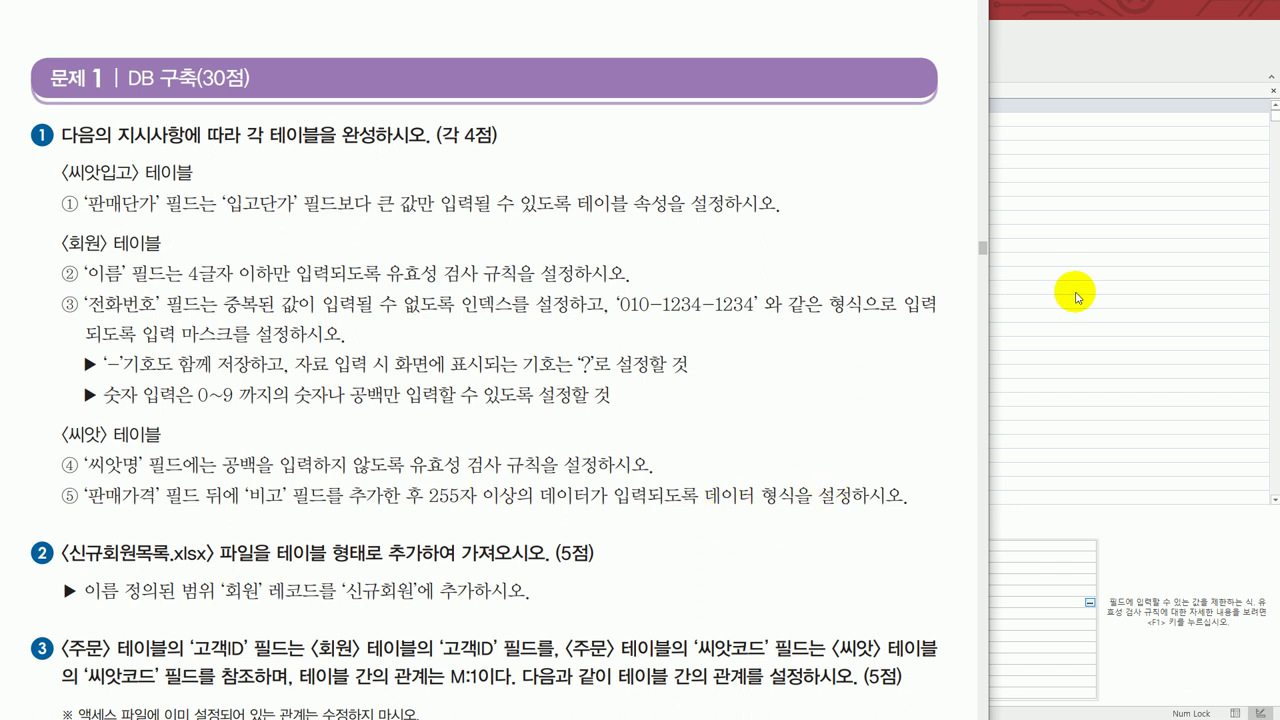
left_click(1075, 297)
left_click(1075, 297)
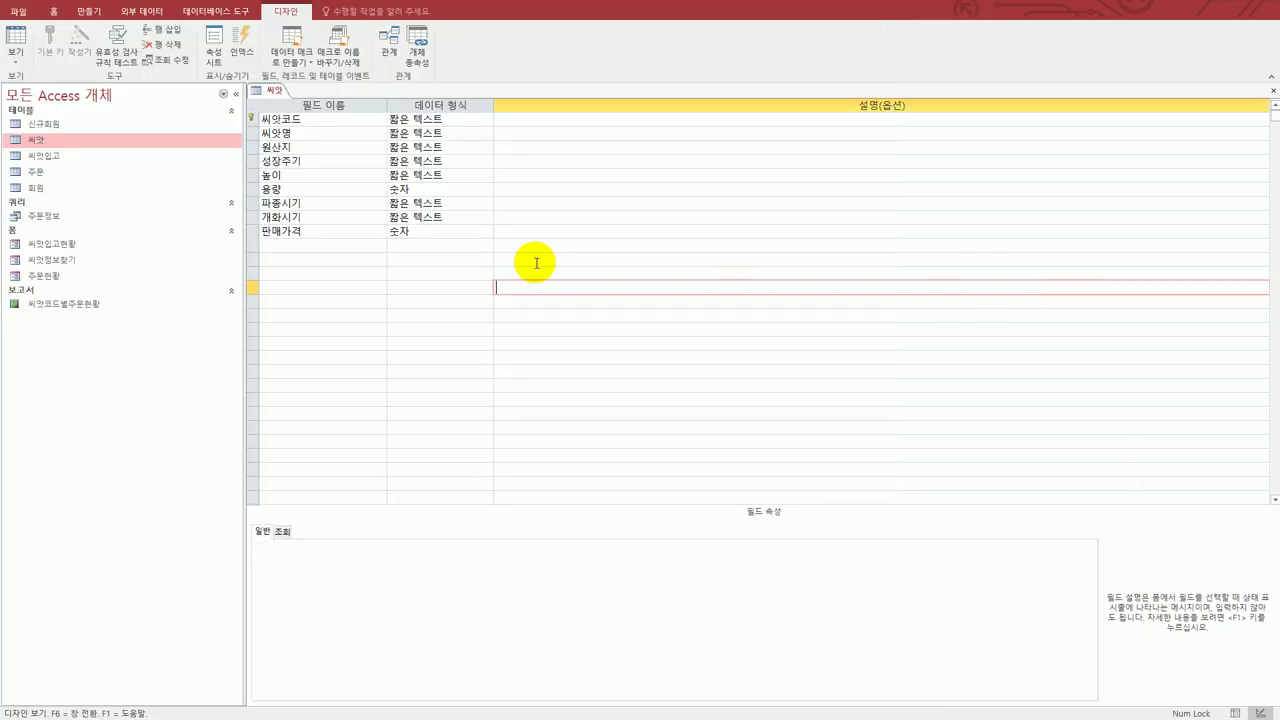
left_click(340, 247)
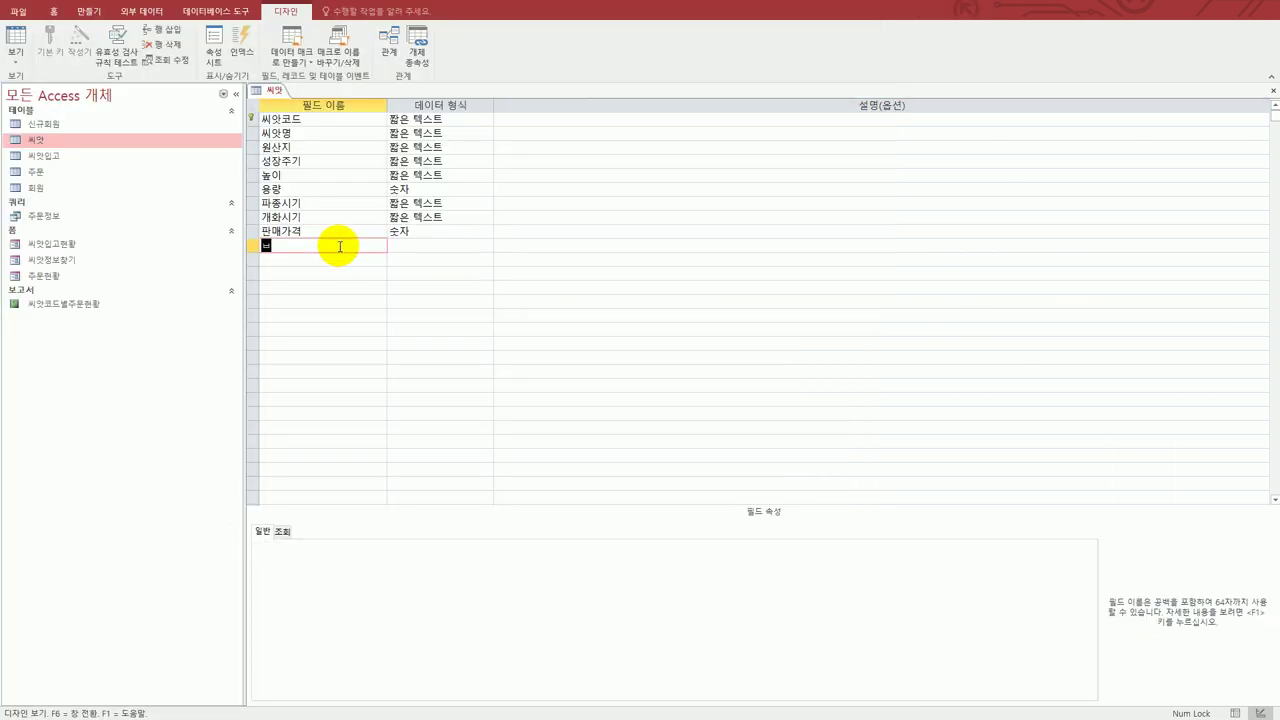
type("비고")
left_click(434, 245)
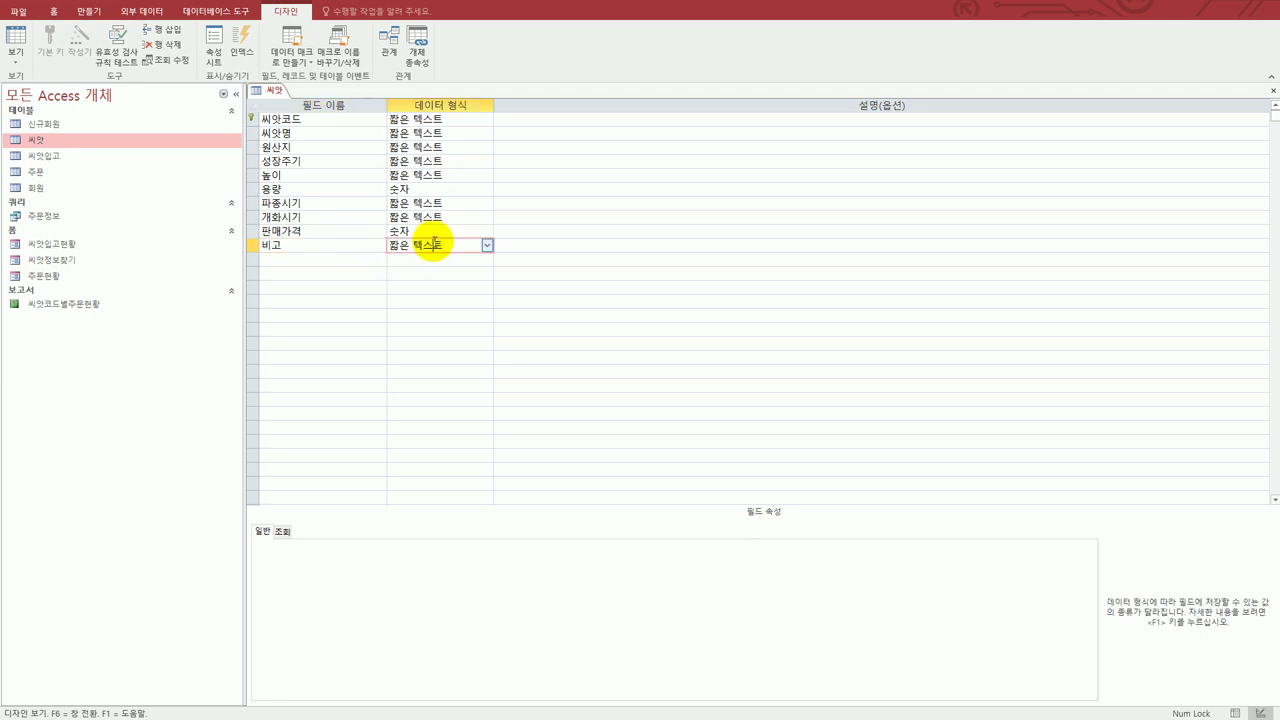
left_click(488, 246)
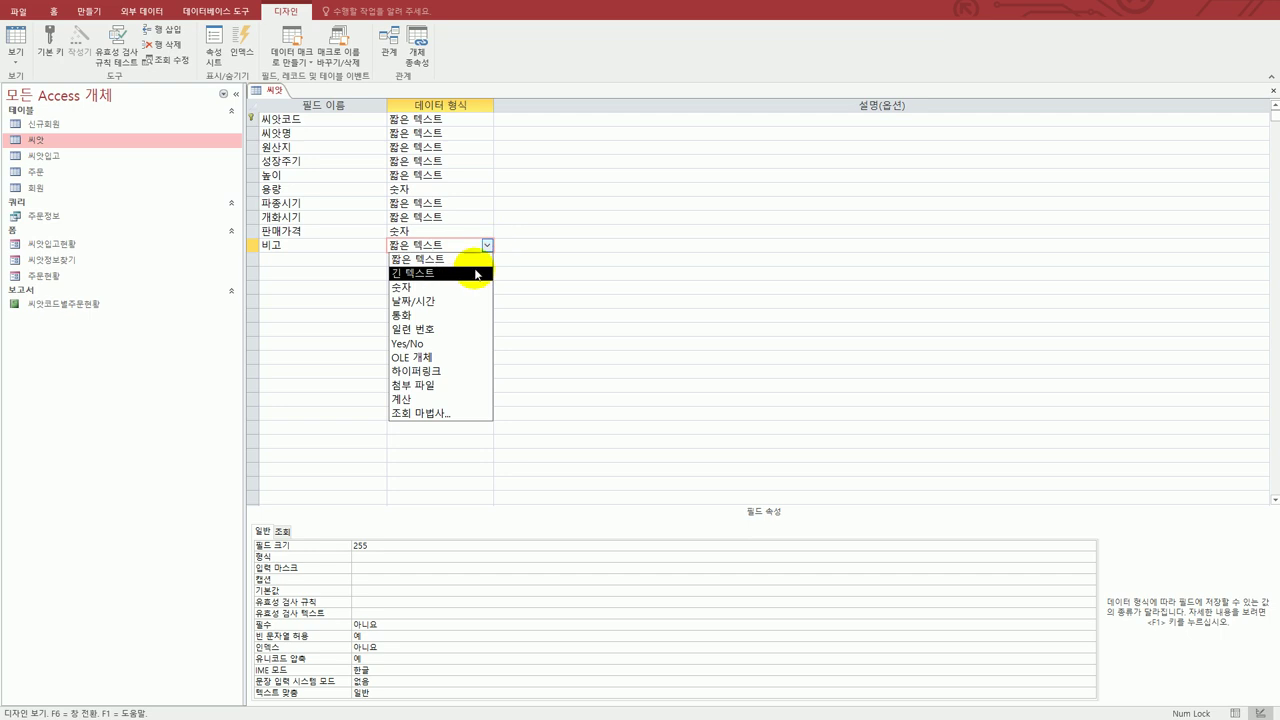
left_click(475, 274)
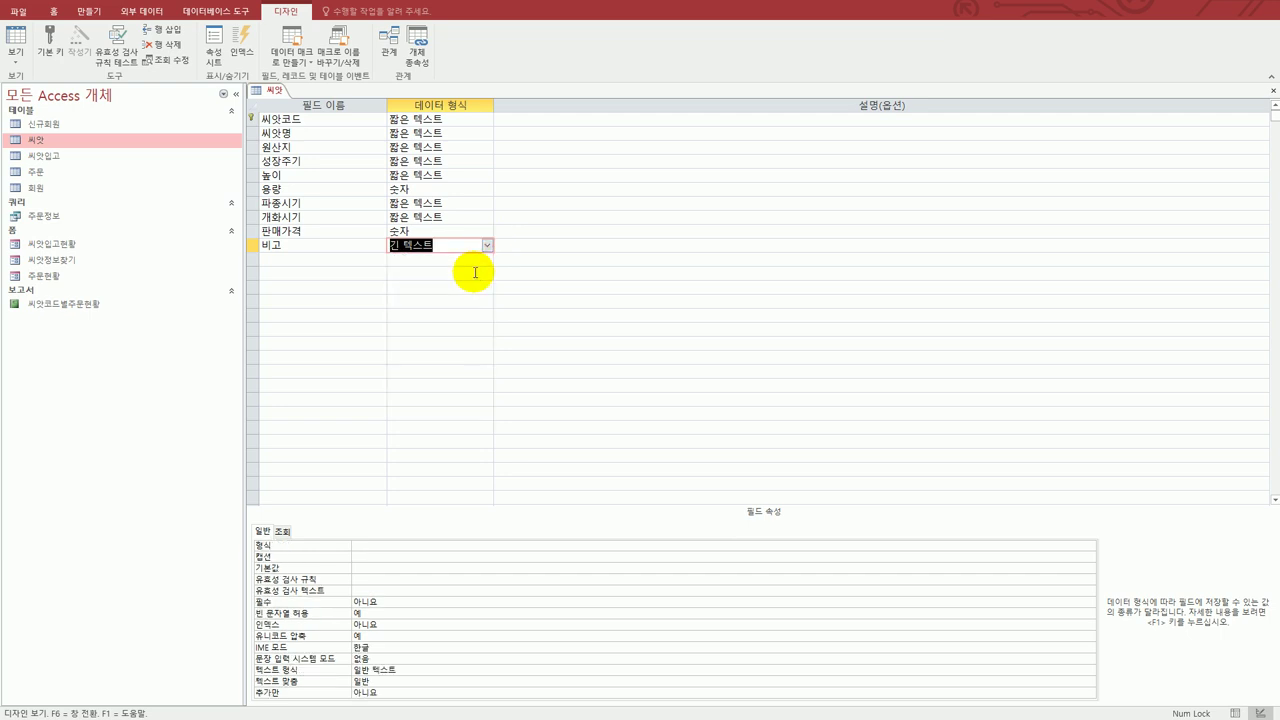
Save the 씨앗 table, agree to test existing data against the new rules, and close the table.
left_click(18, 1)
left_click_drag(1068, 535, 558, 342)
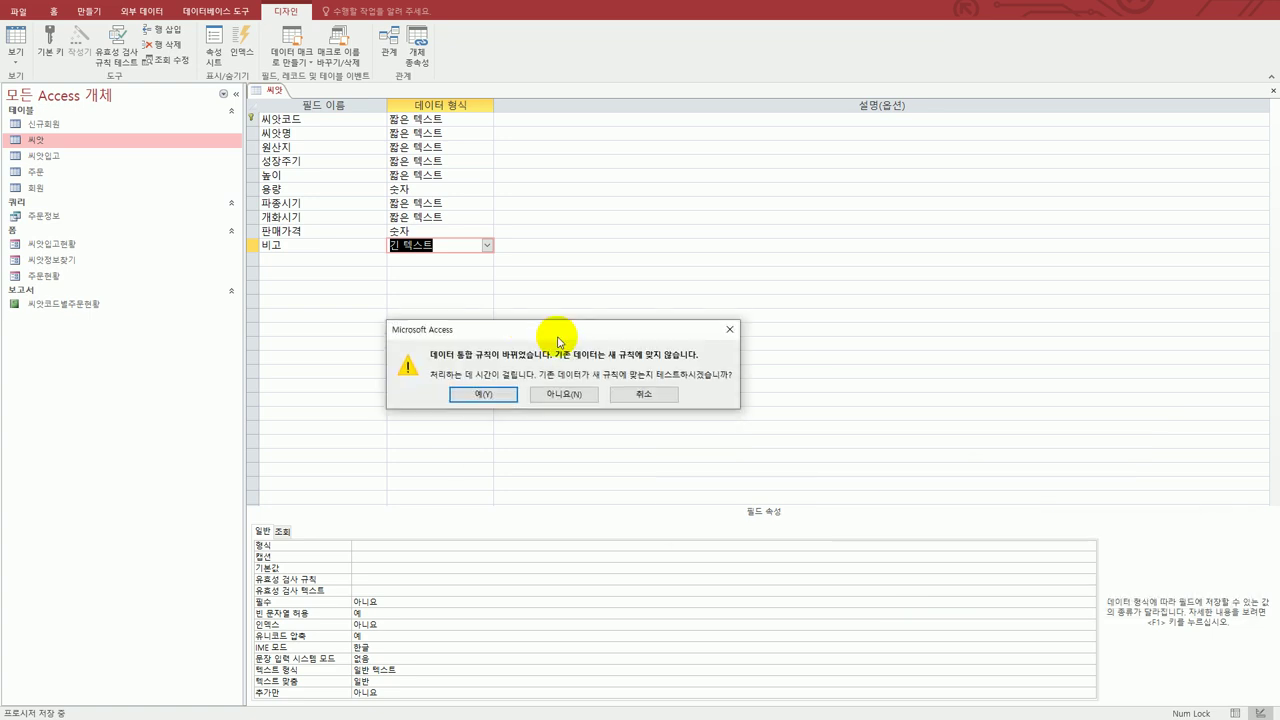
left_click(497, 397)
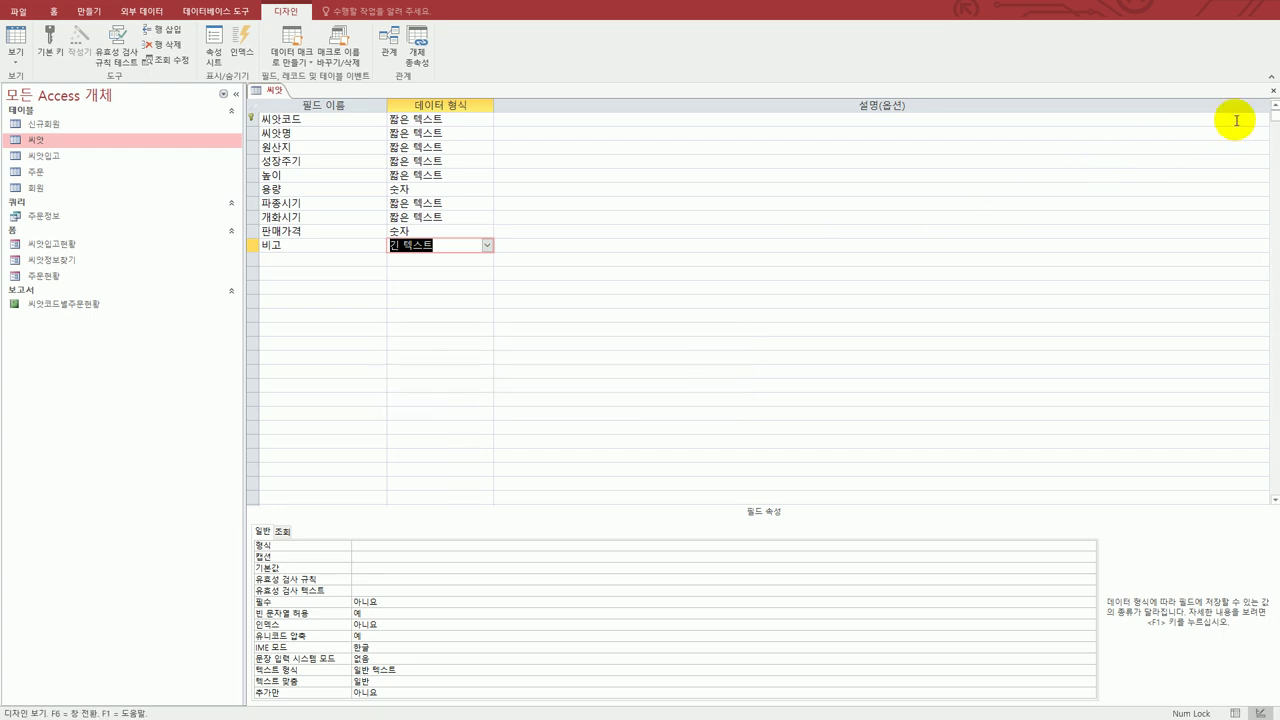
left_click(1271, 90)
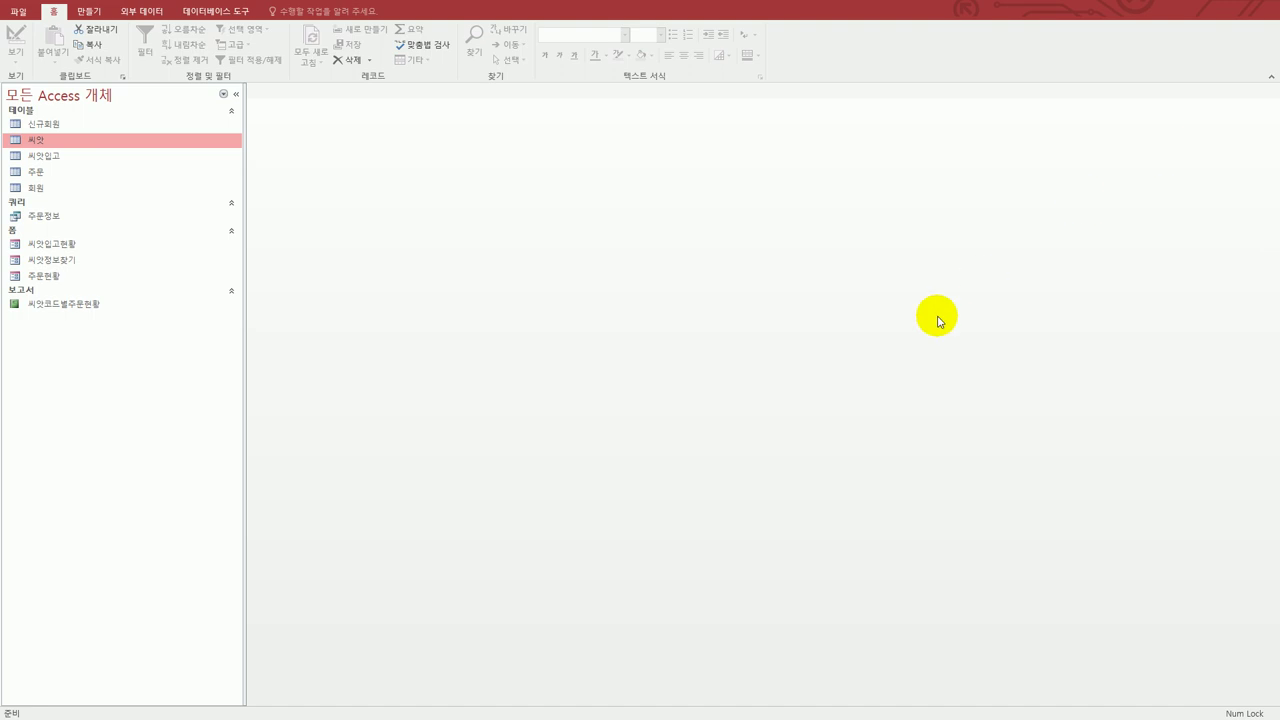
Read the import requirements for question 2 in the task sheet and start an Excel spreadsheet import in Access.
key("alt+Tab")
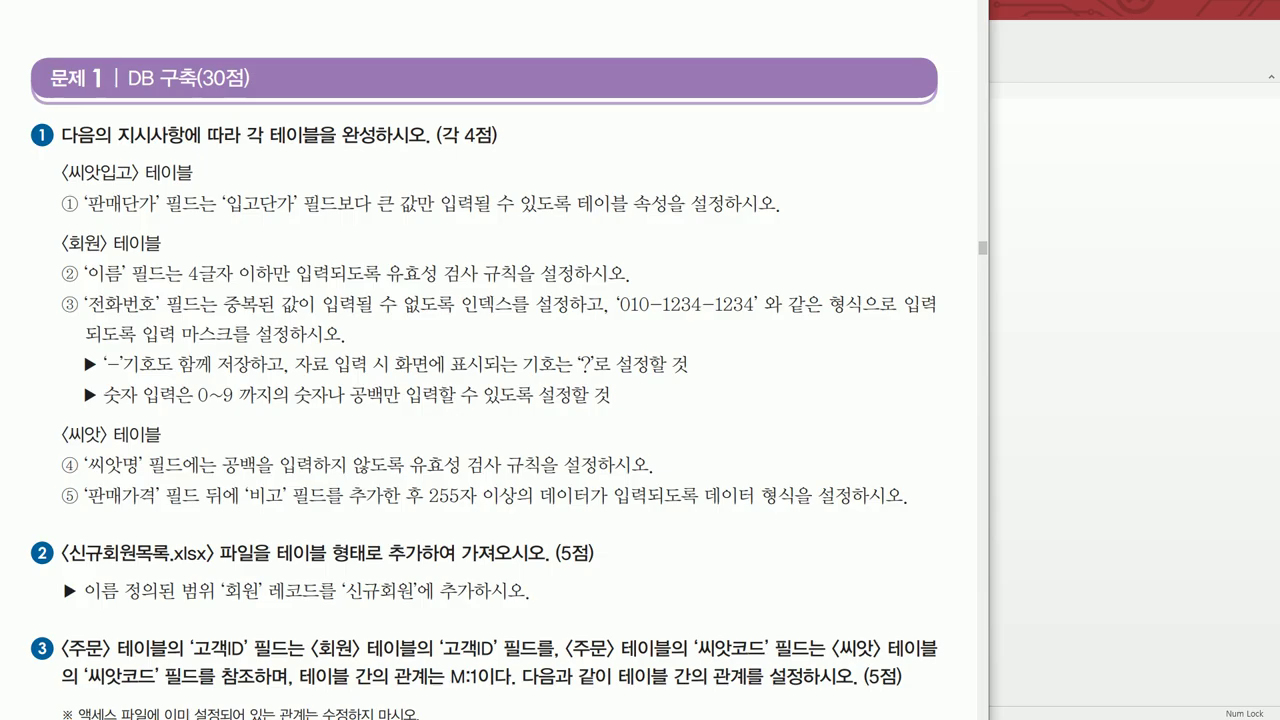
scroll(504, 390, "down", 2)
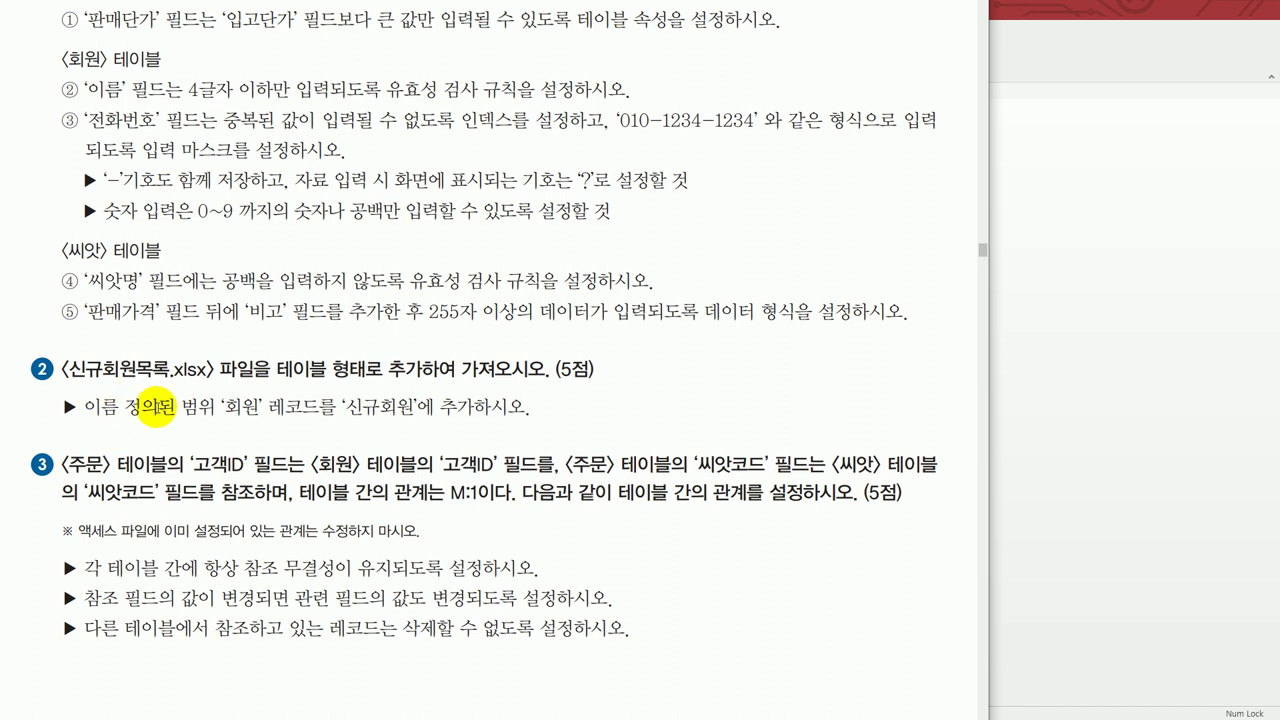
left_click_drag(82, 407, 208, 407)
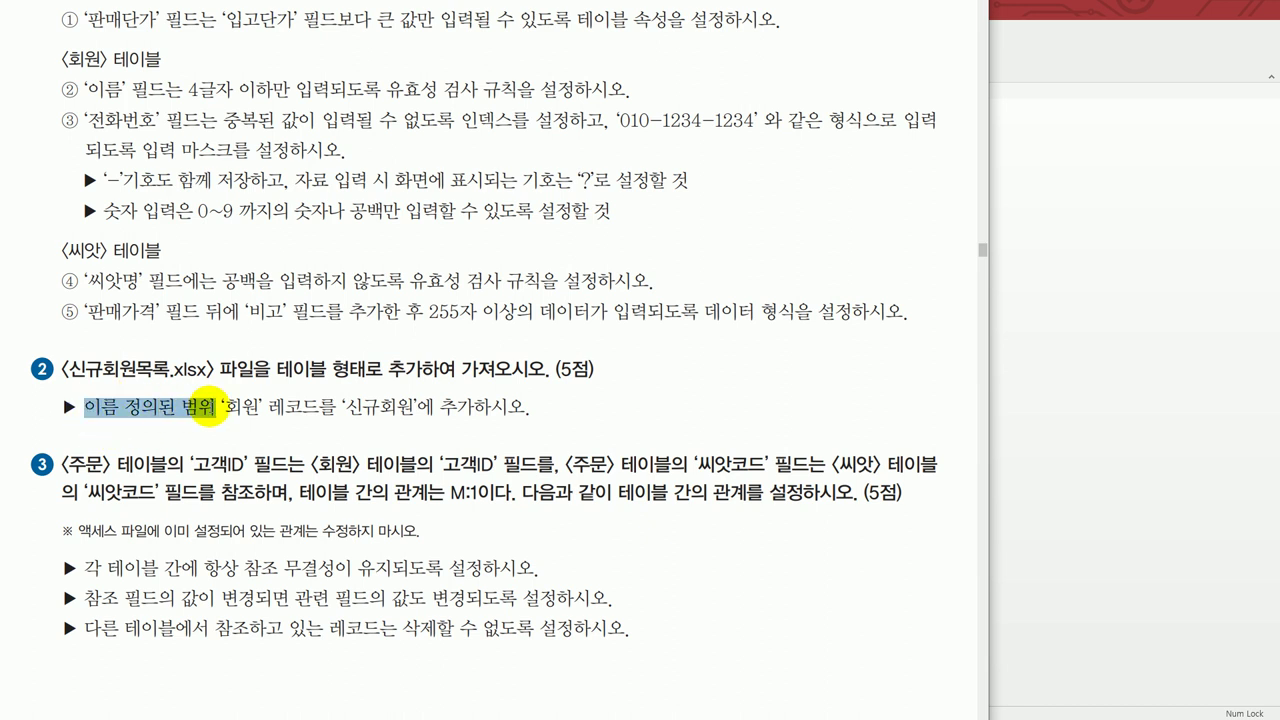
left_click(253, 421)
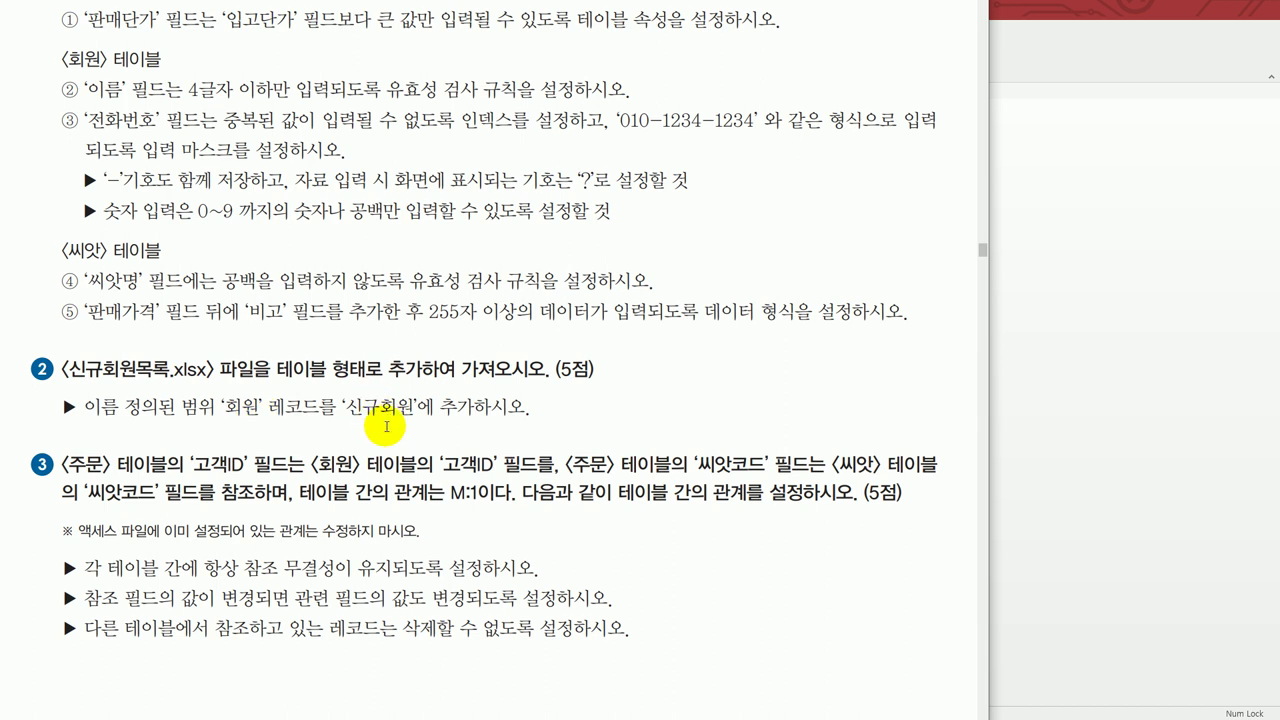
left_click(1101, 421)
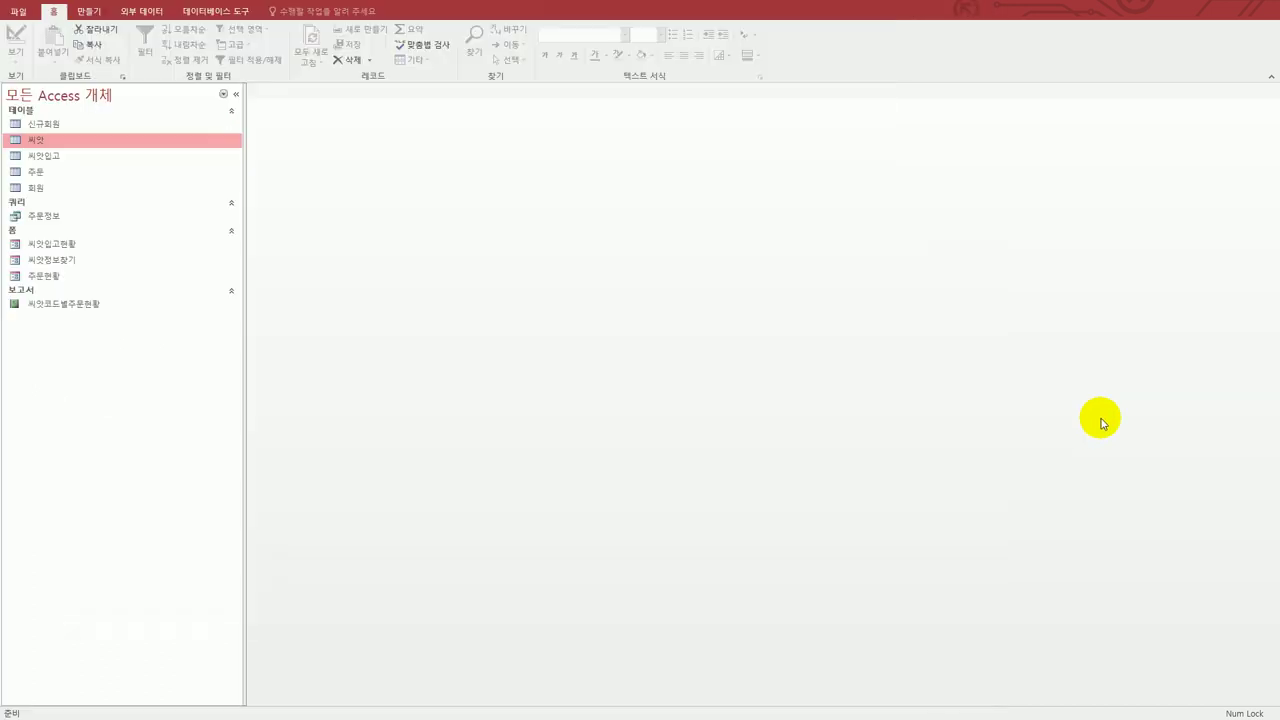
left_click(132, 16)
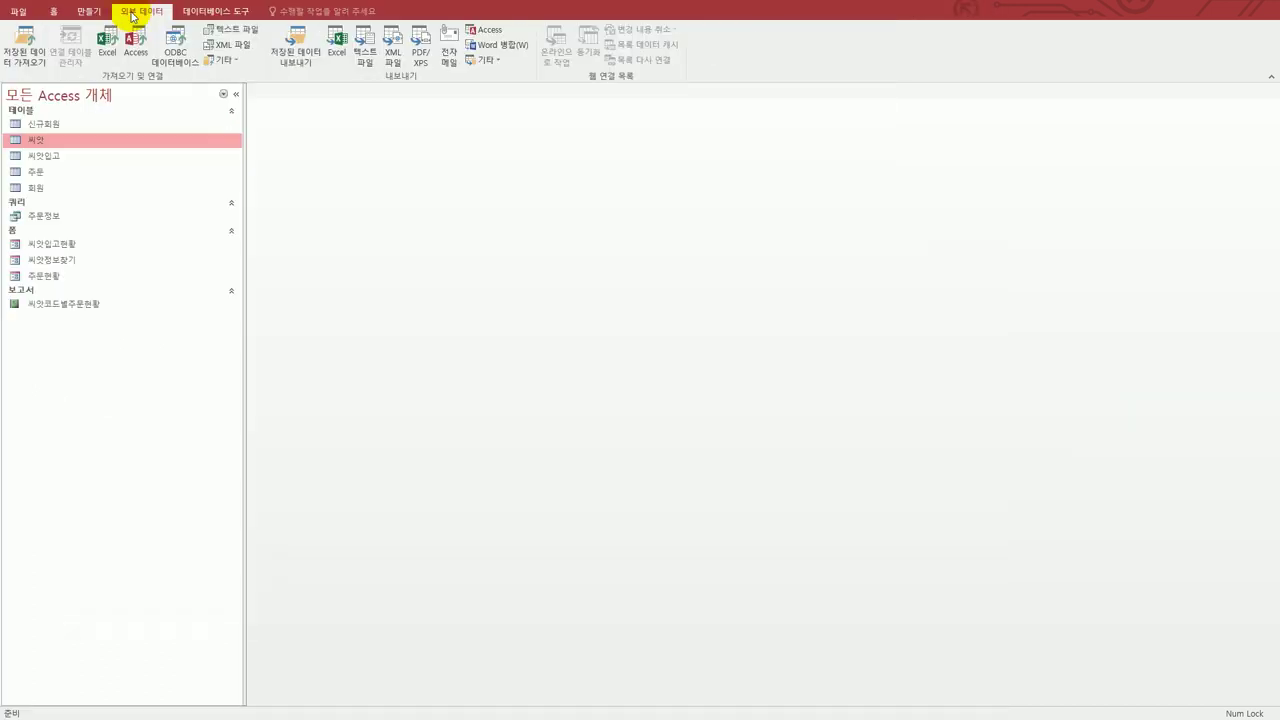
left_click(107, 42)
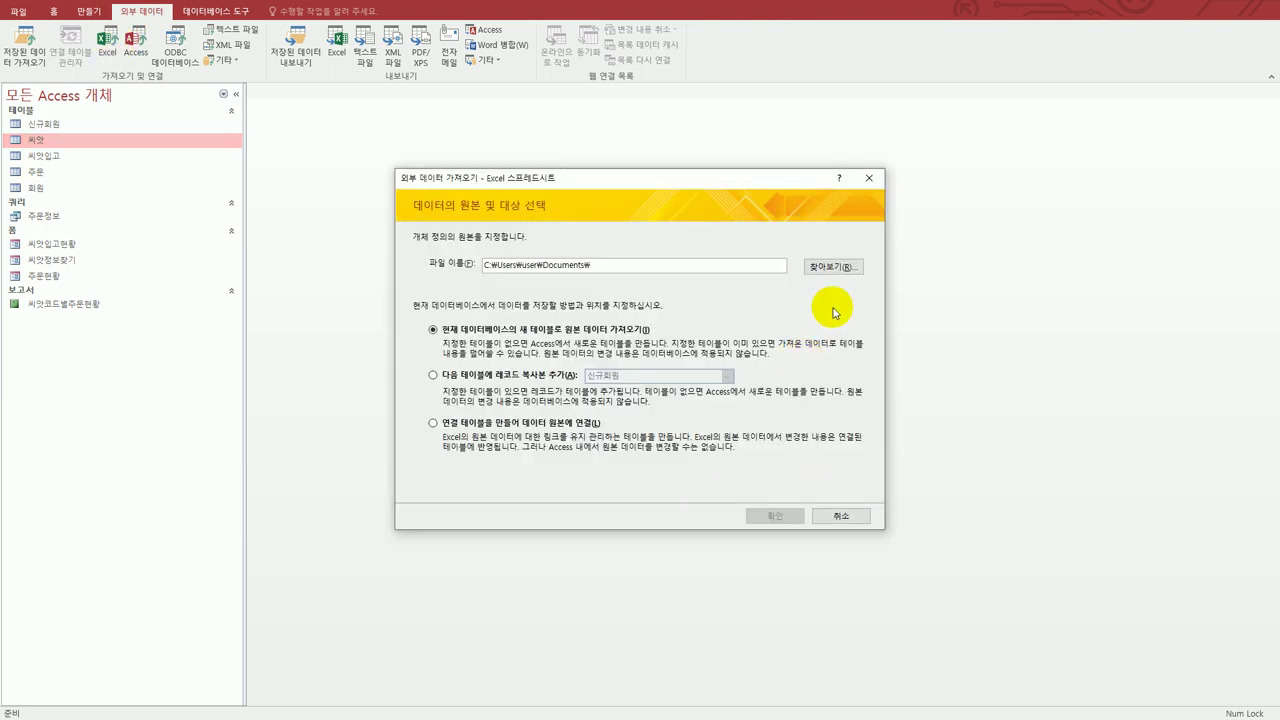
Choose 신규회원목록.xlsx from C:\컴활1급\데이터베이스 as the source file of the import.
left_click(836, 268)
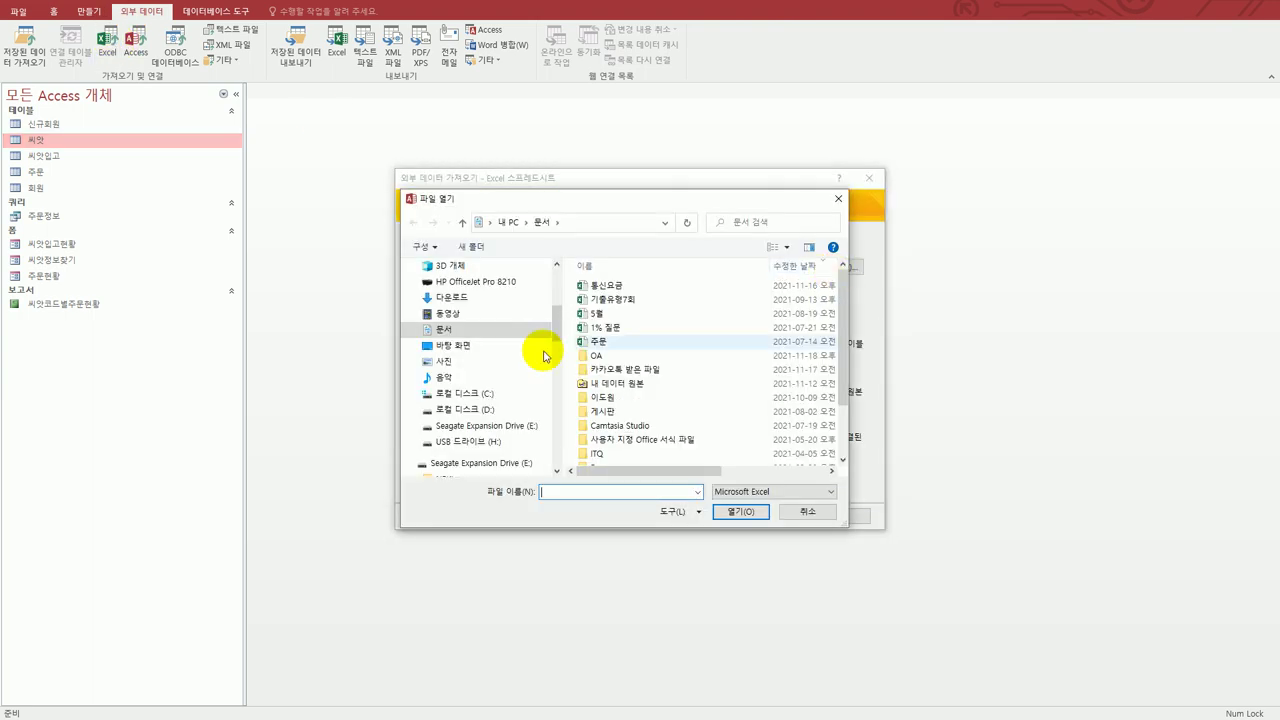
left_click(497, 393)
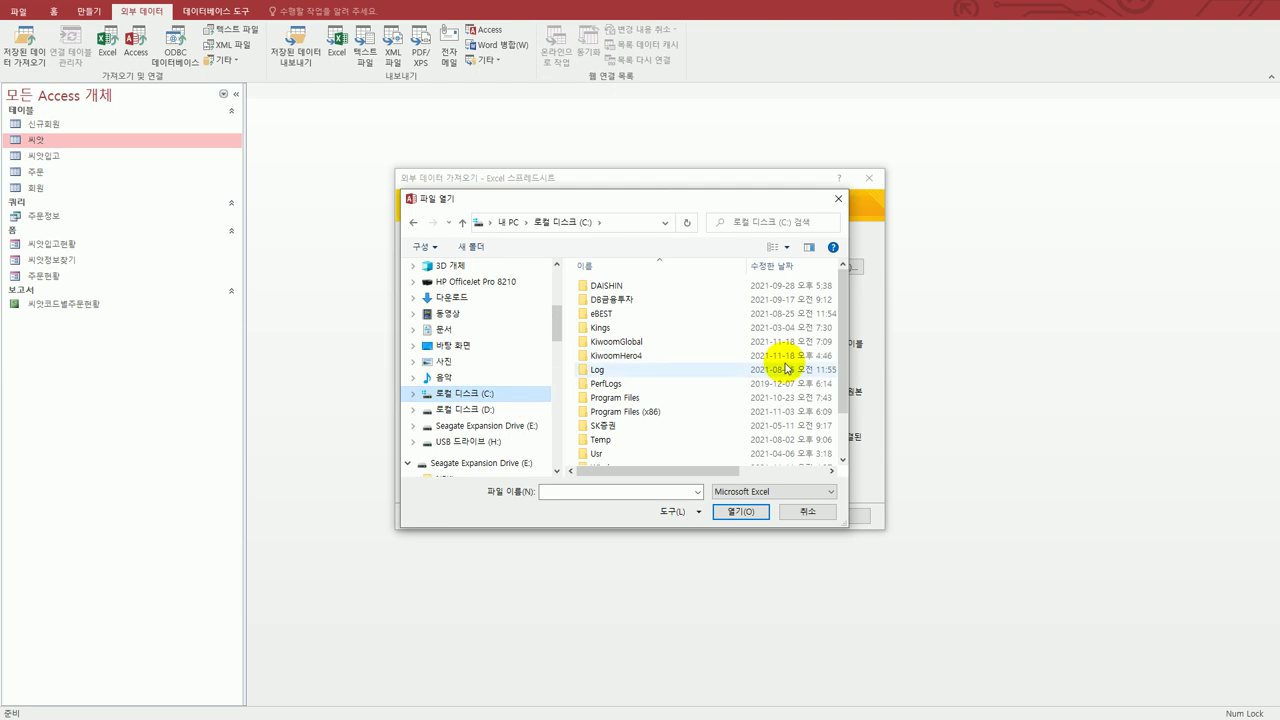
left_click_drag(846, 331, 708, 432)
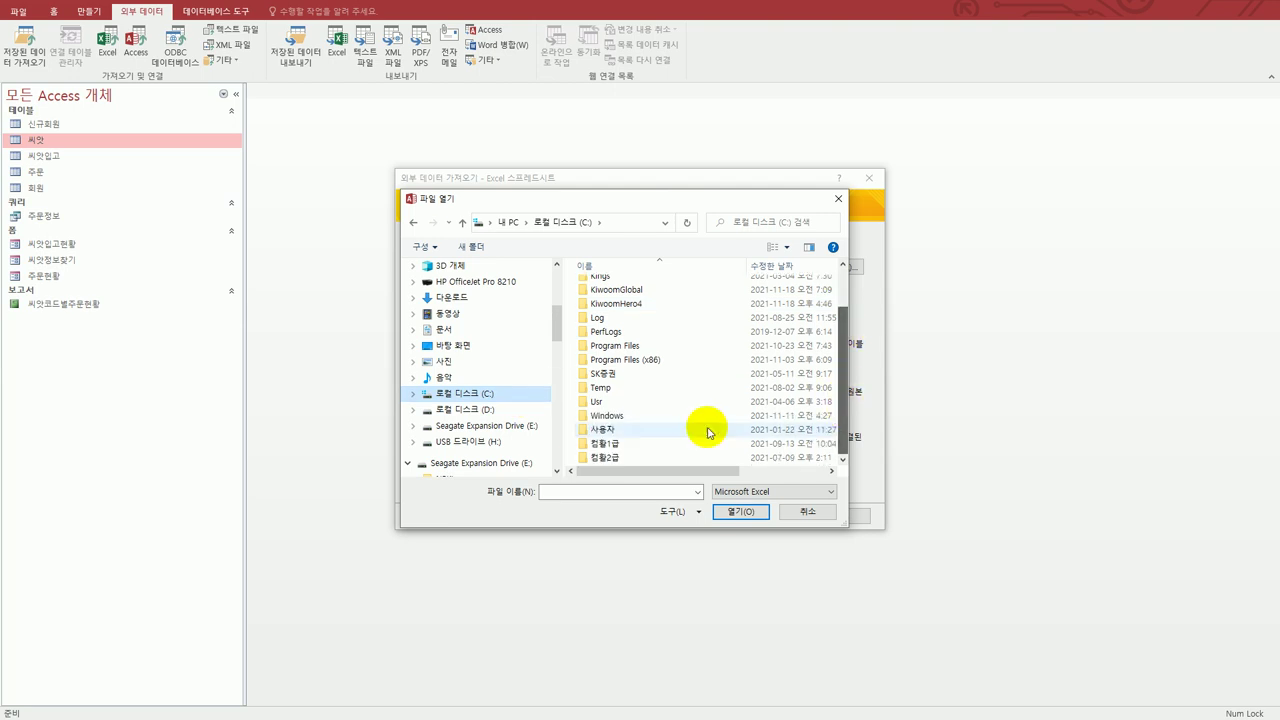
double_click(654, 443)
double_click(625, 288)
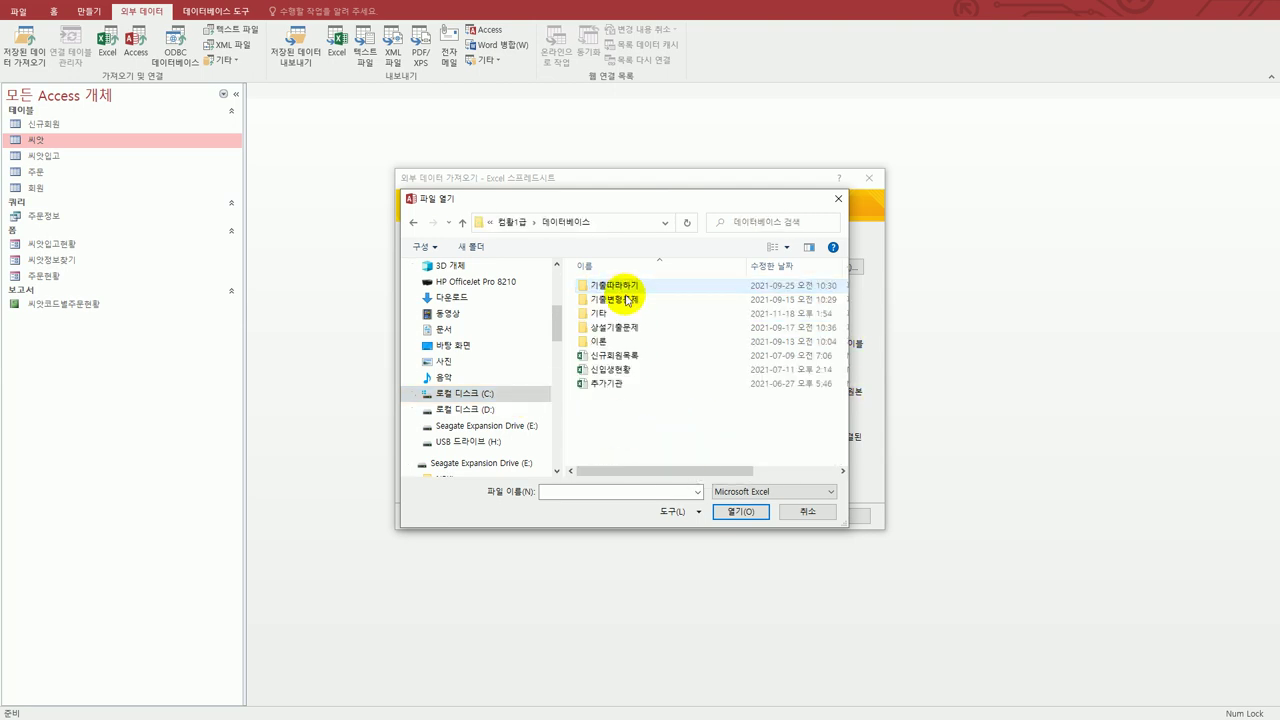
left_click(622, 357)
left_click(725, 513)
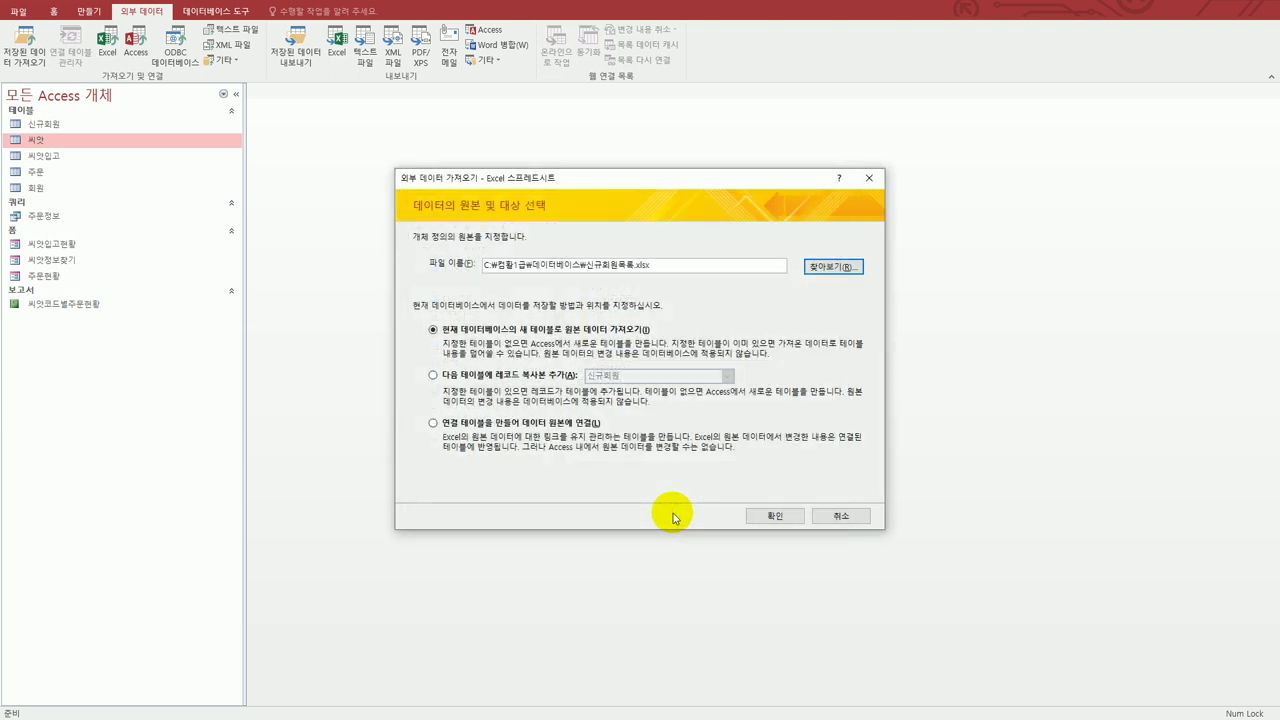
Set the import to append the records to the 신규회원 table, checking the target against the task sheet, and continue to the import wizard.
left_click(494, 376)
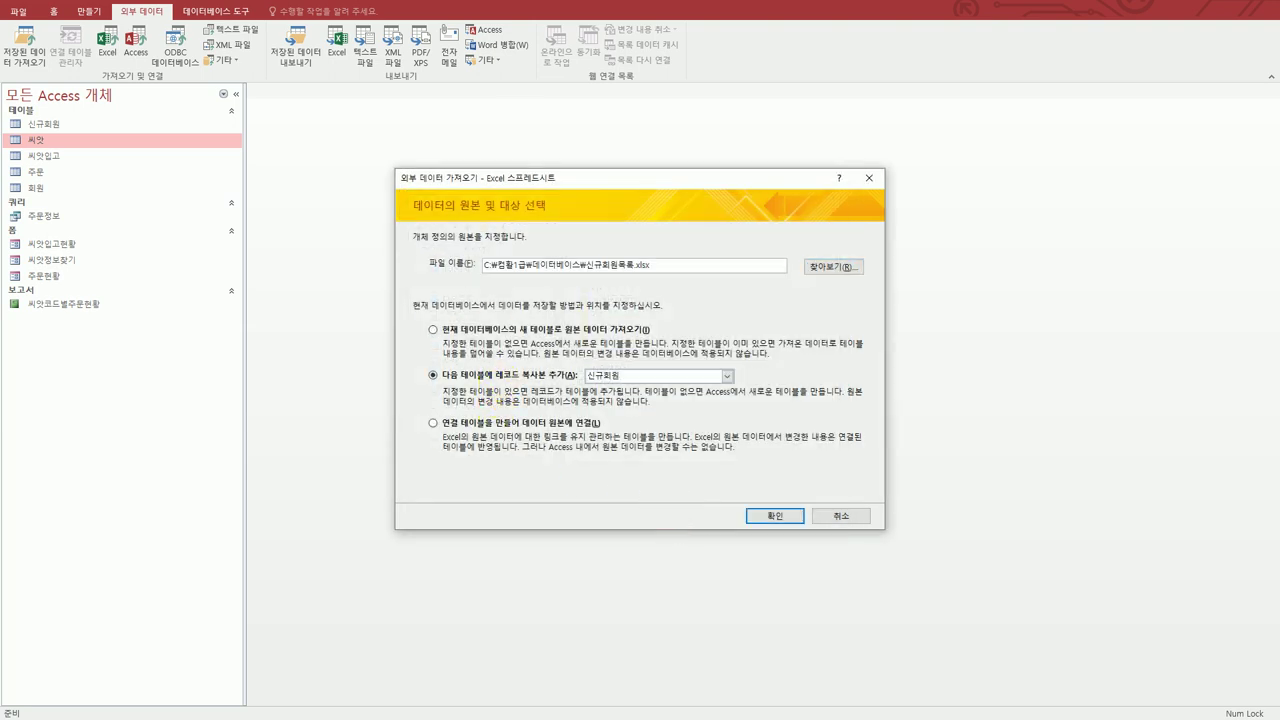
key("alt+Tab")
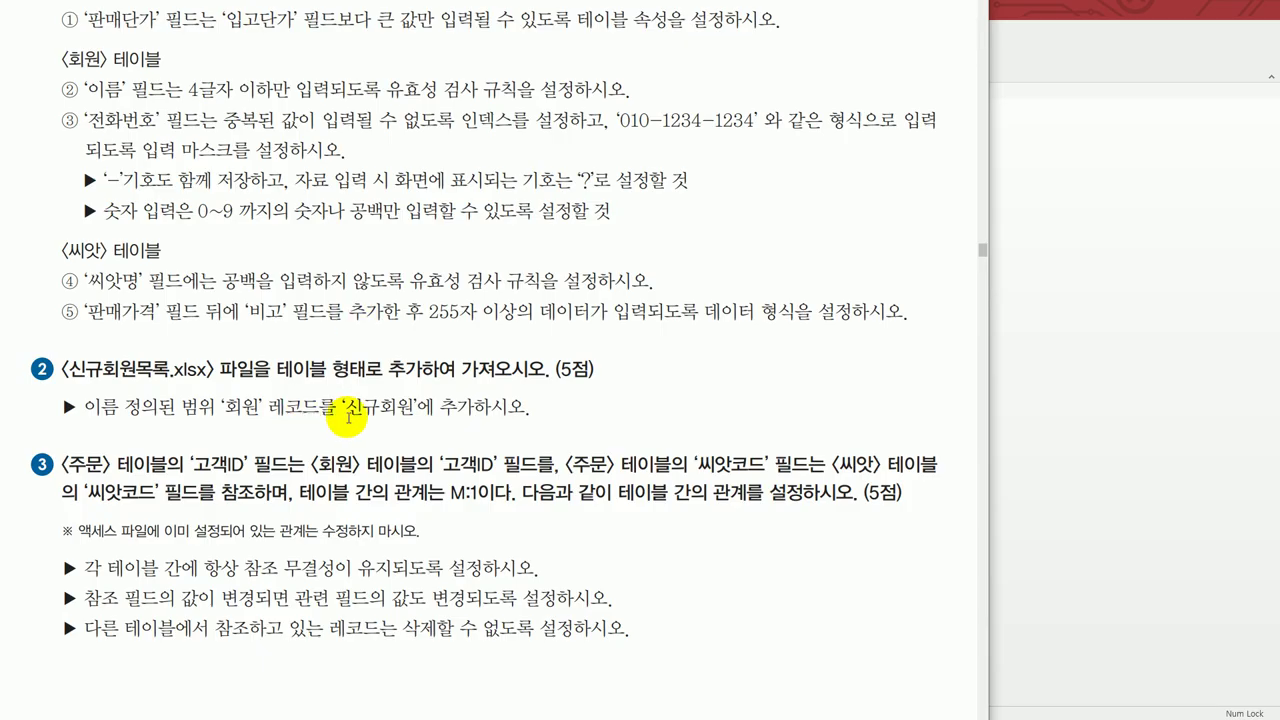
key("alt+Tab")
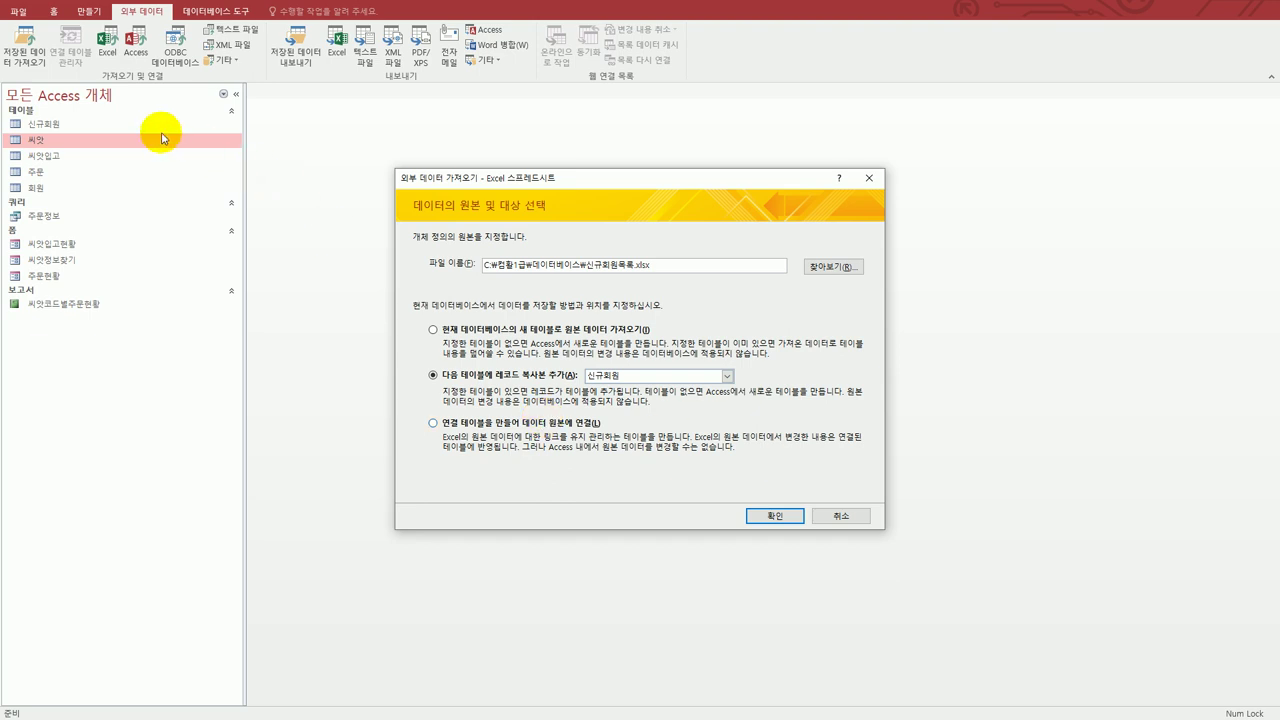
left_click(74, 124)
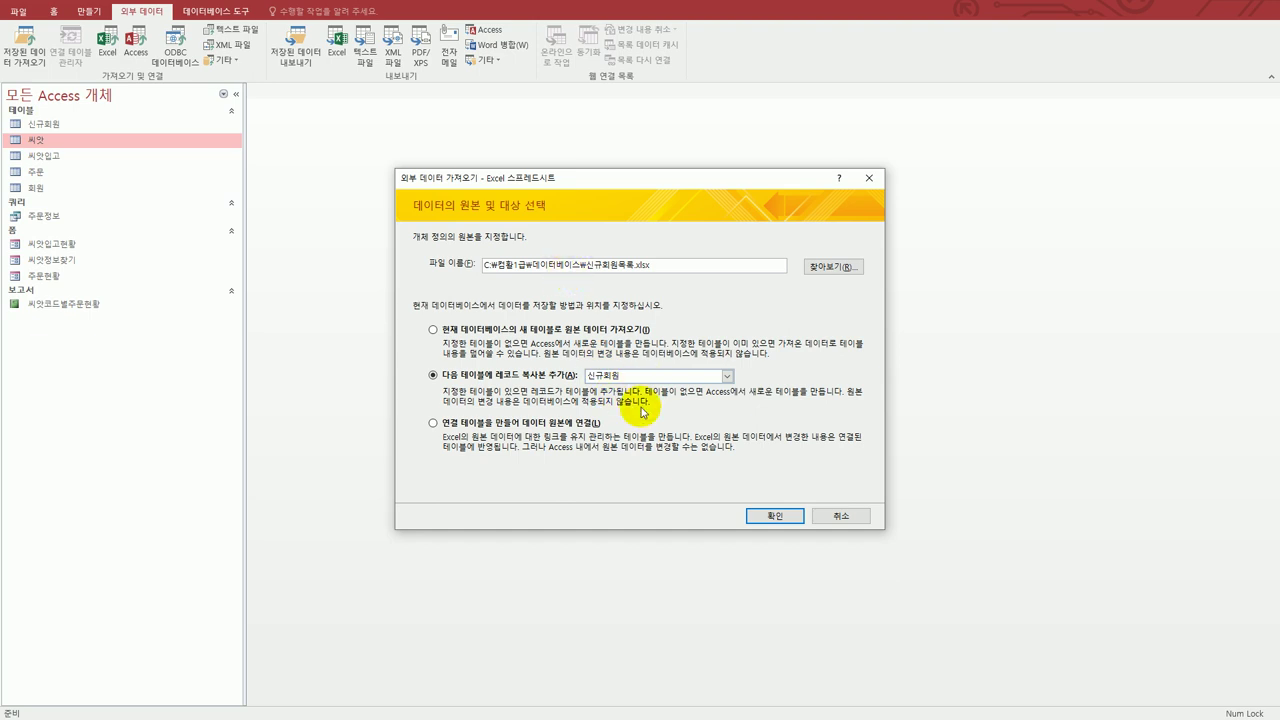
left_click(790, 519)
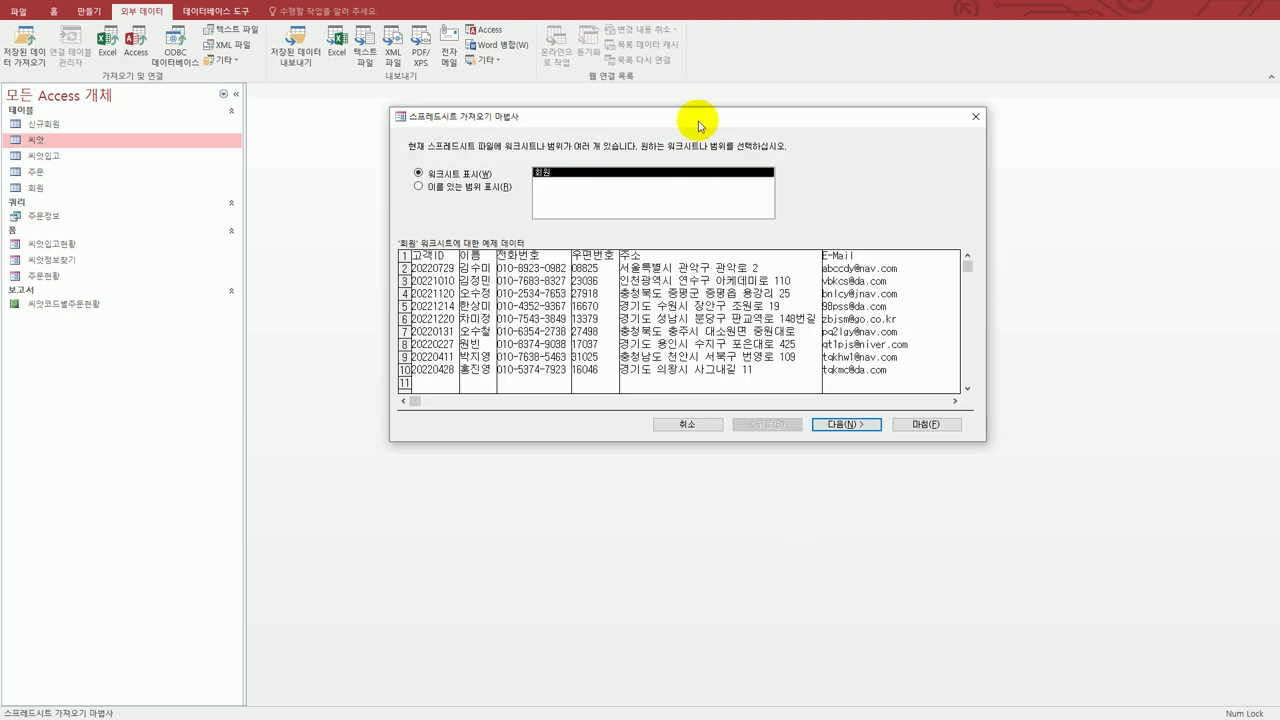
Select the named range 회원 as the import source, recheck the task sheet, and advance to the wizard's final page.
left_click_drag(699, 126, 695, 185)
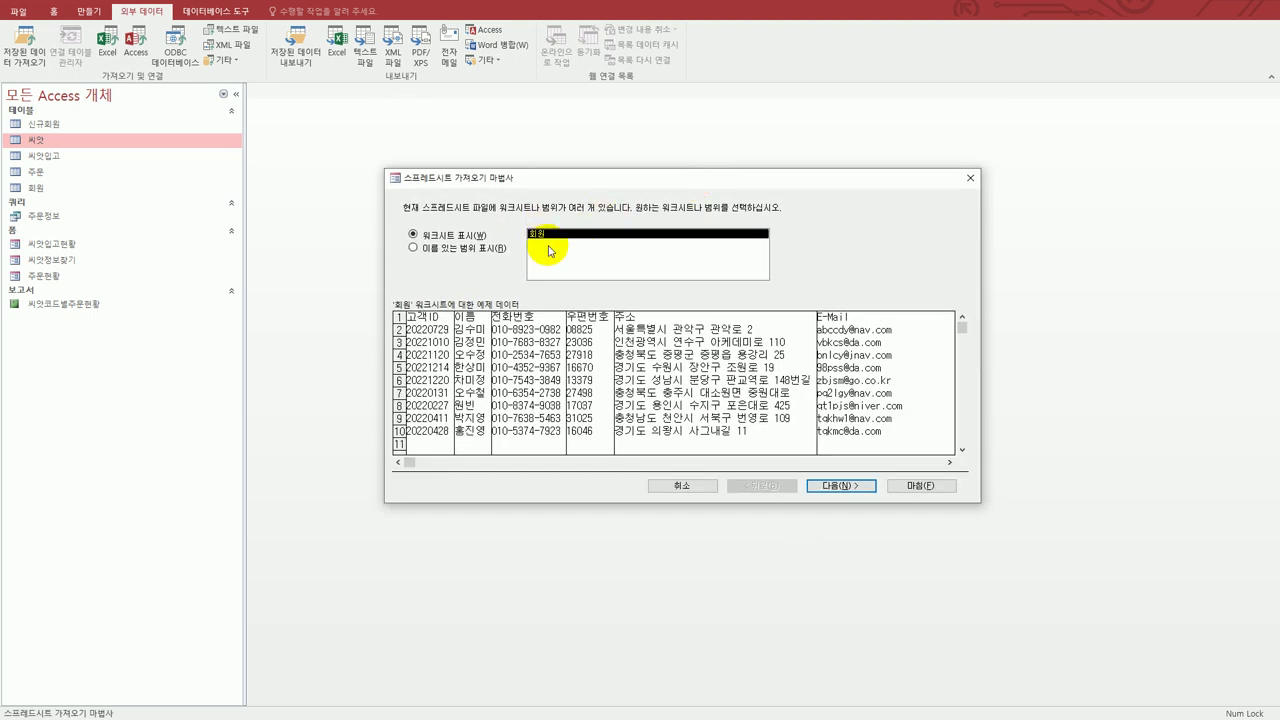
left_click(481, 251)
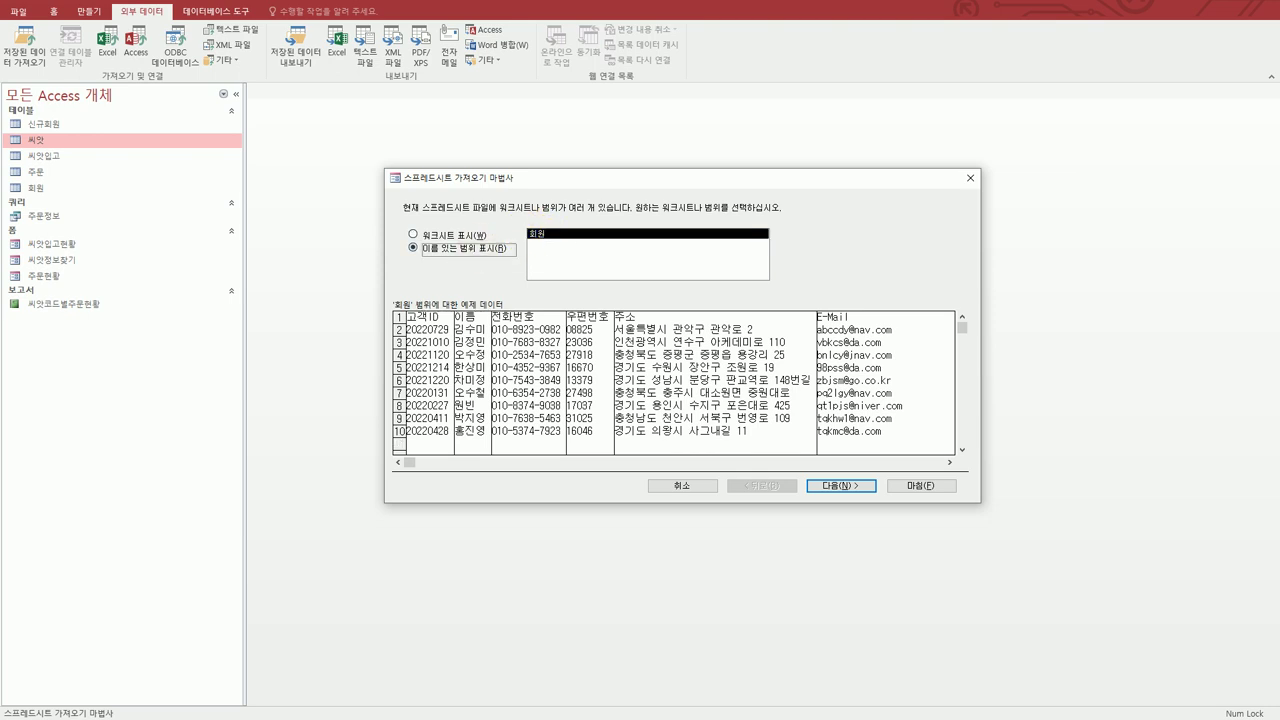
key("alt+Tab")
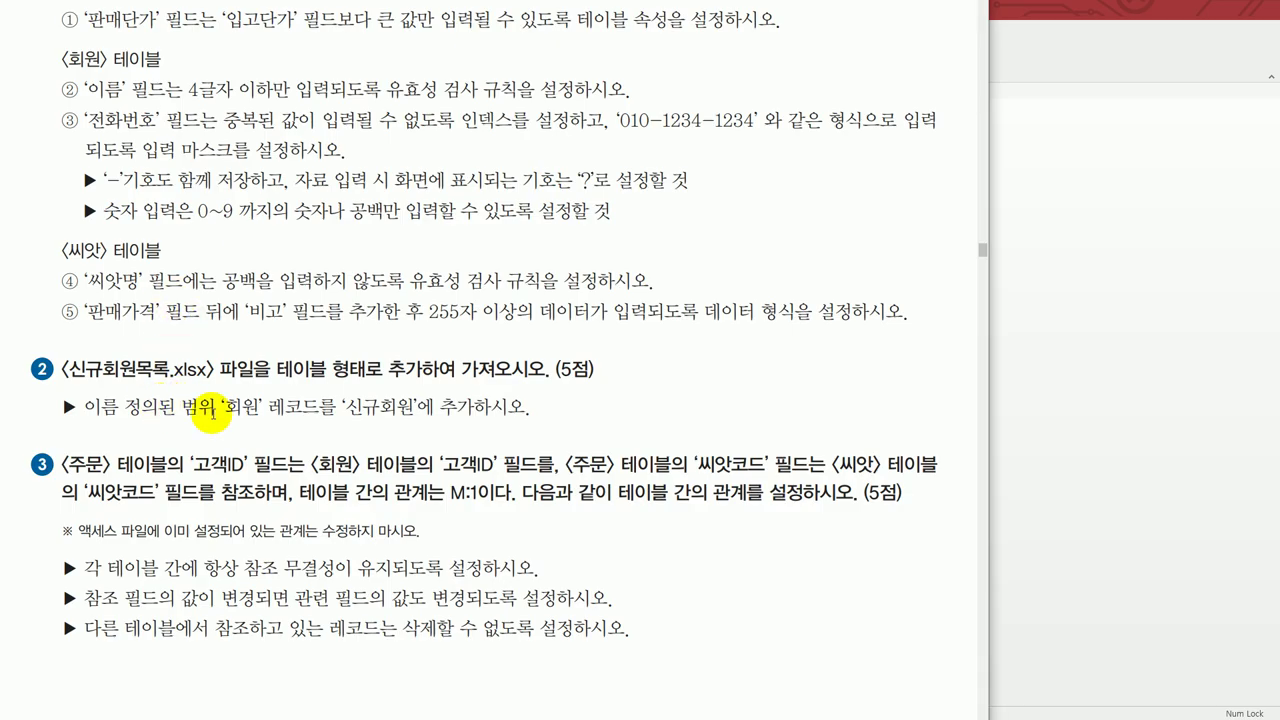
left_click(1037, 374)
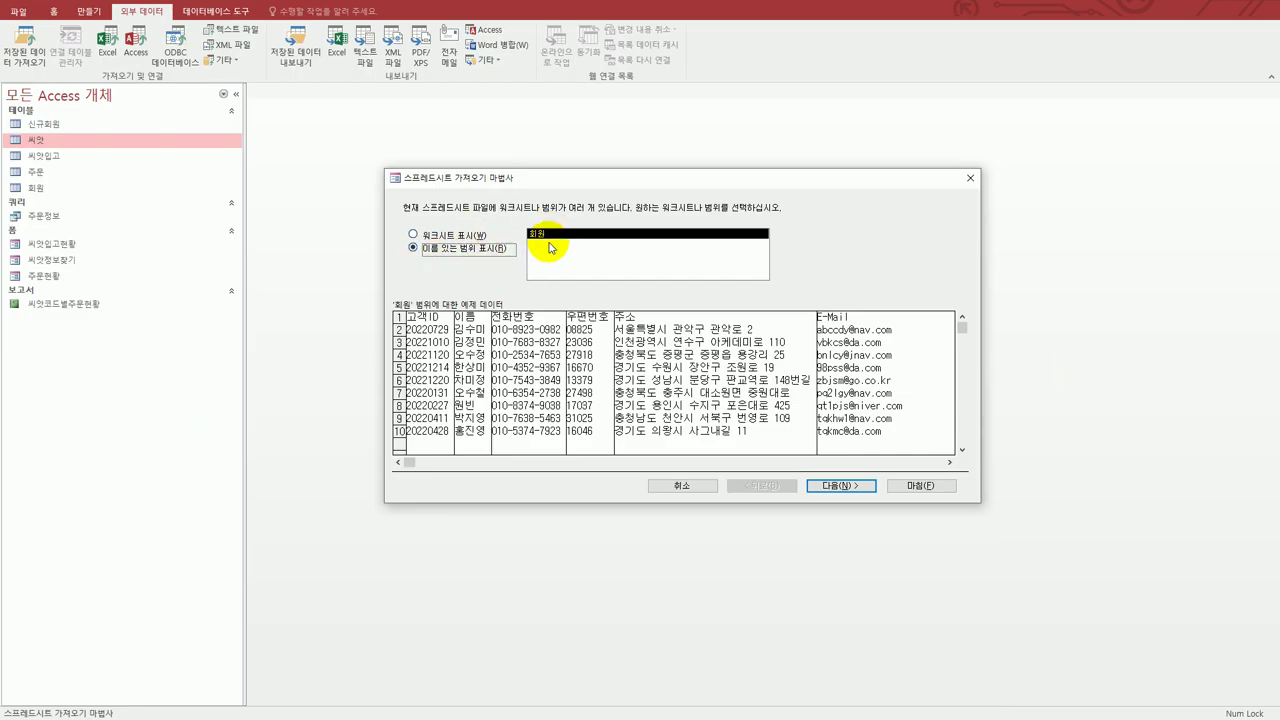
left_click(840, 486)
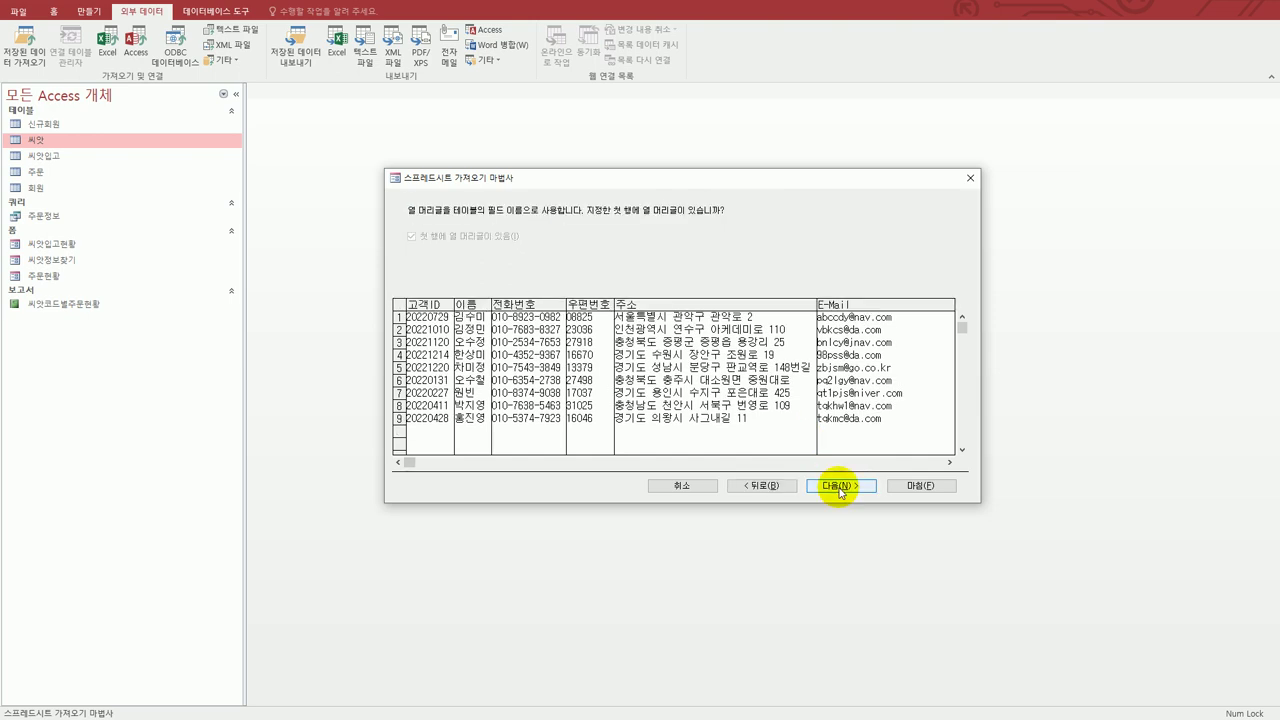
left_click(840, 488)
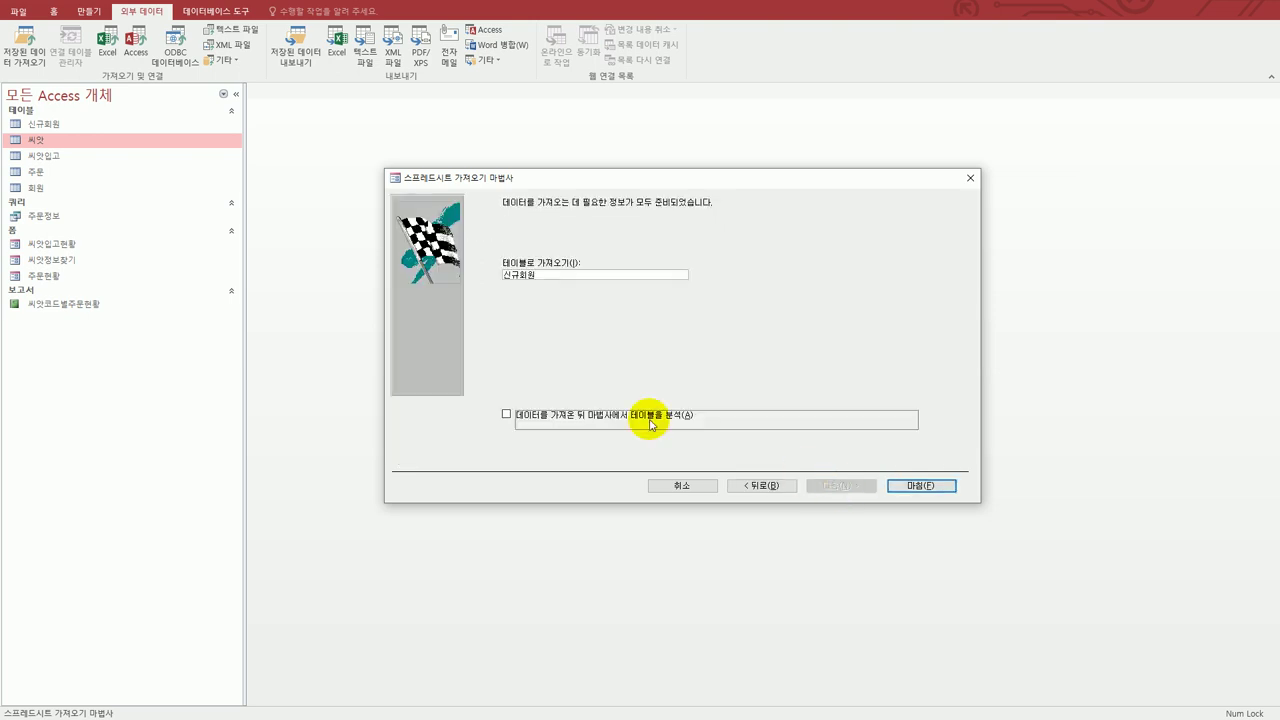
Finish the import into the 신규회원 table without saving the import steps, then open the table to check its records and close it.
left_click(910, 485)
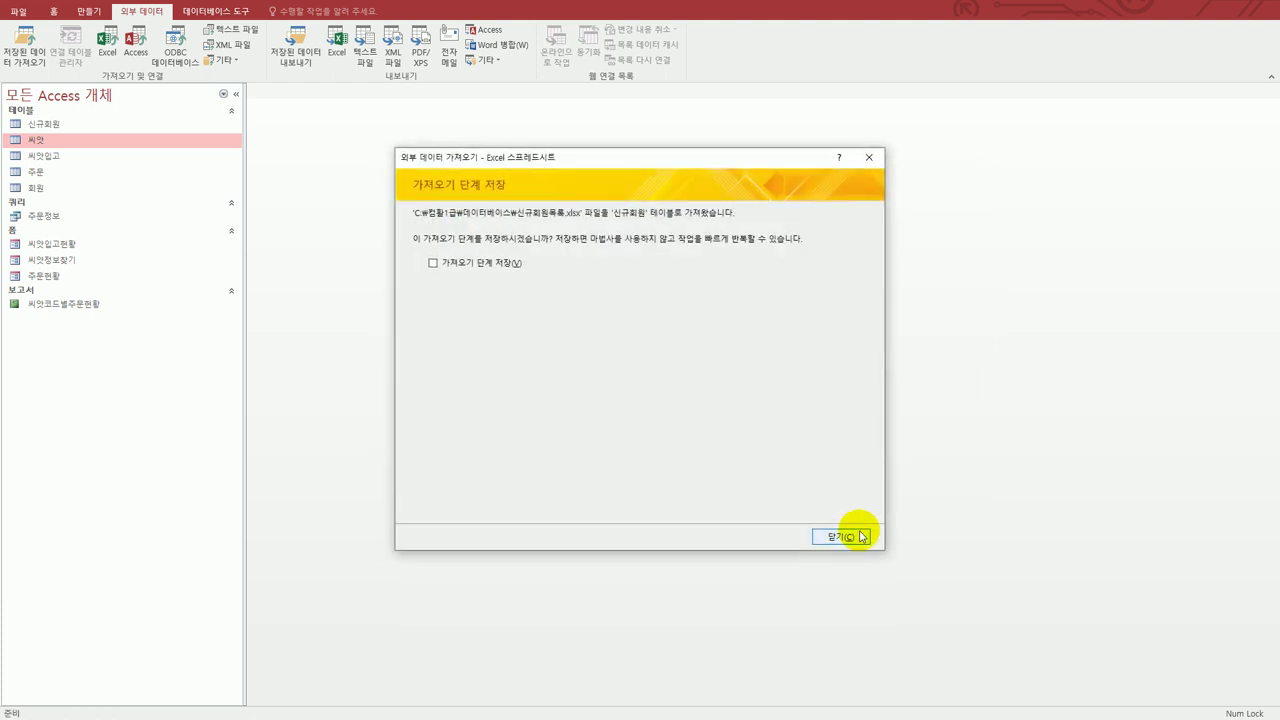
left_click(860, 537)
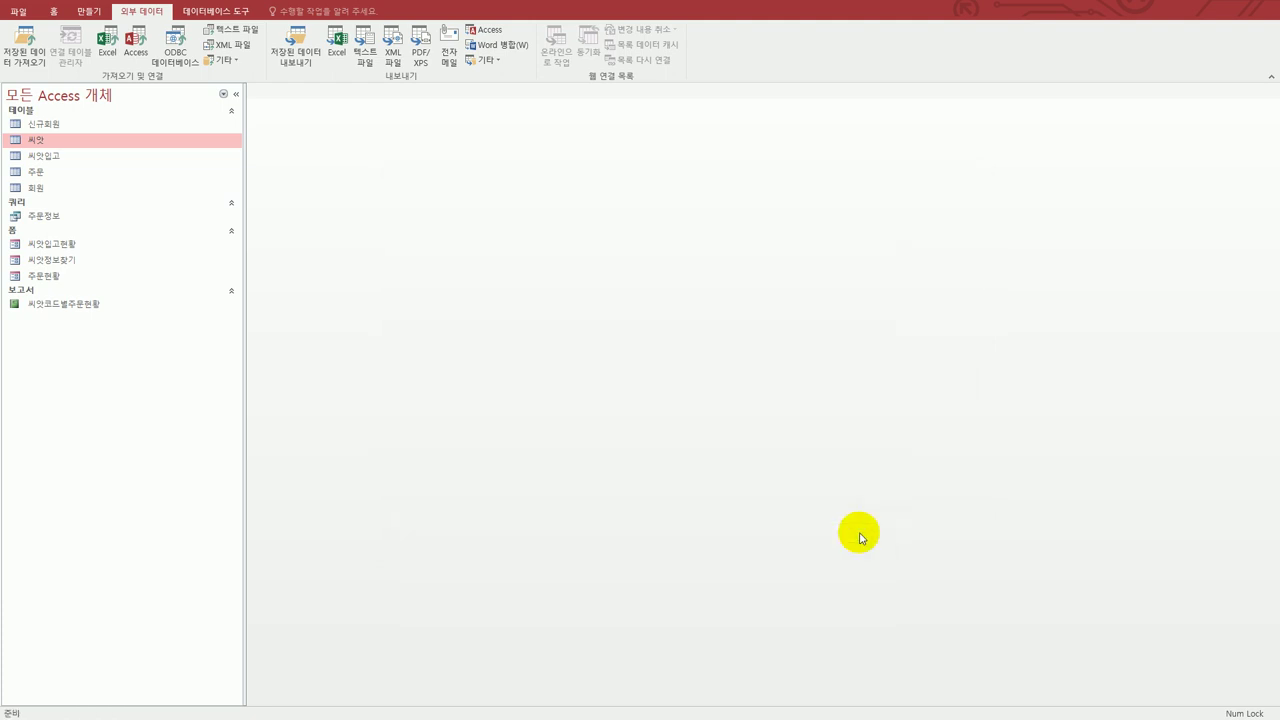
left_click(118, 129)
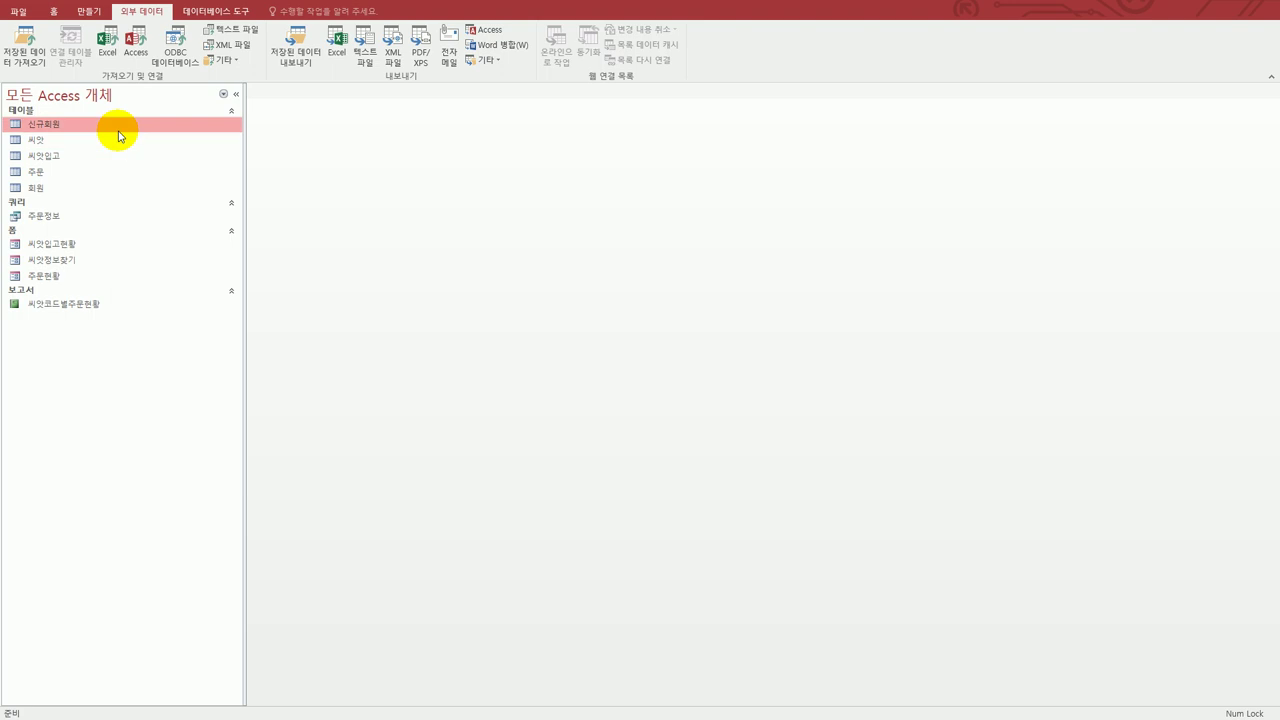
double_click(118, 135)
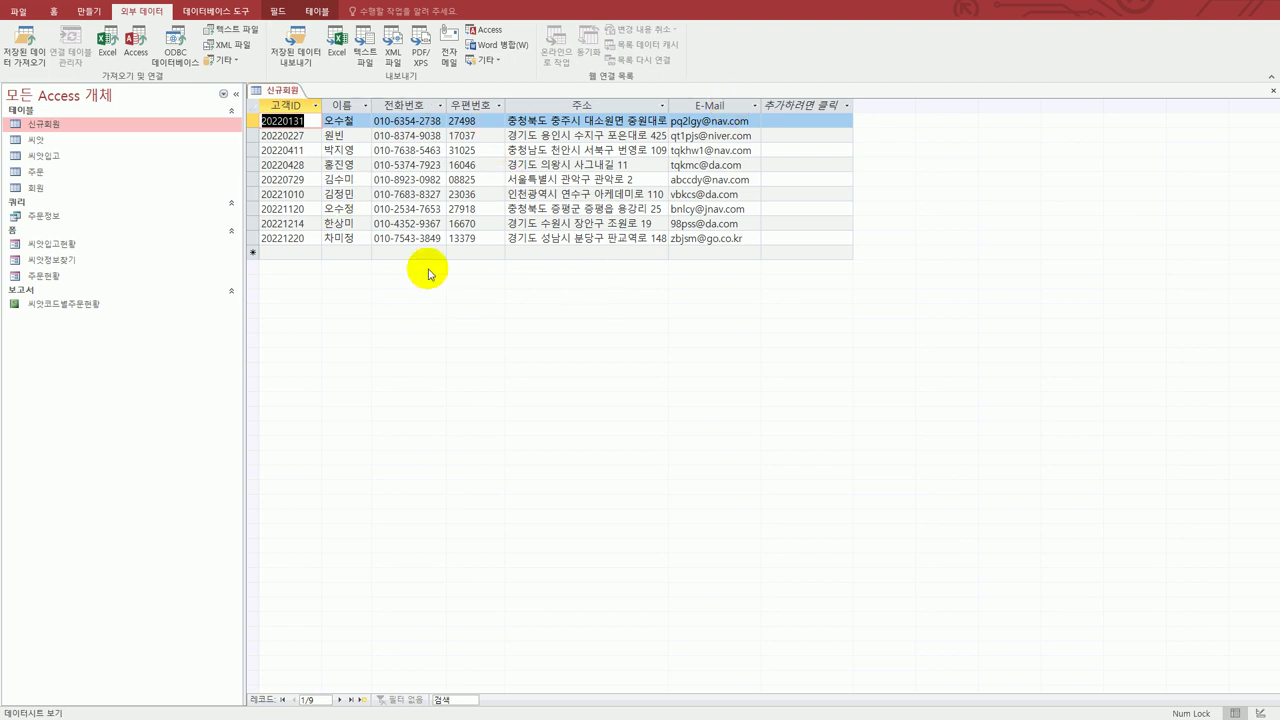
left_click(1272, 94)
Read the relationship requirements of question 3 in the task sheet and open the Relationships window in Access.
key("alt+Tab")
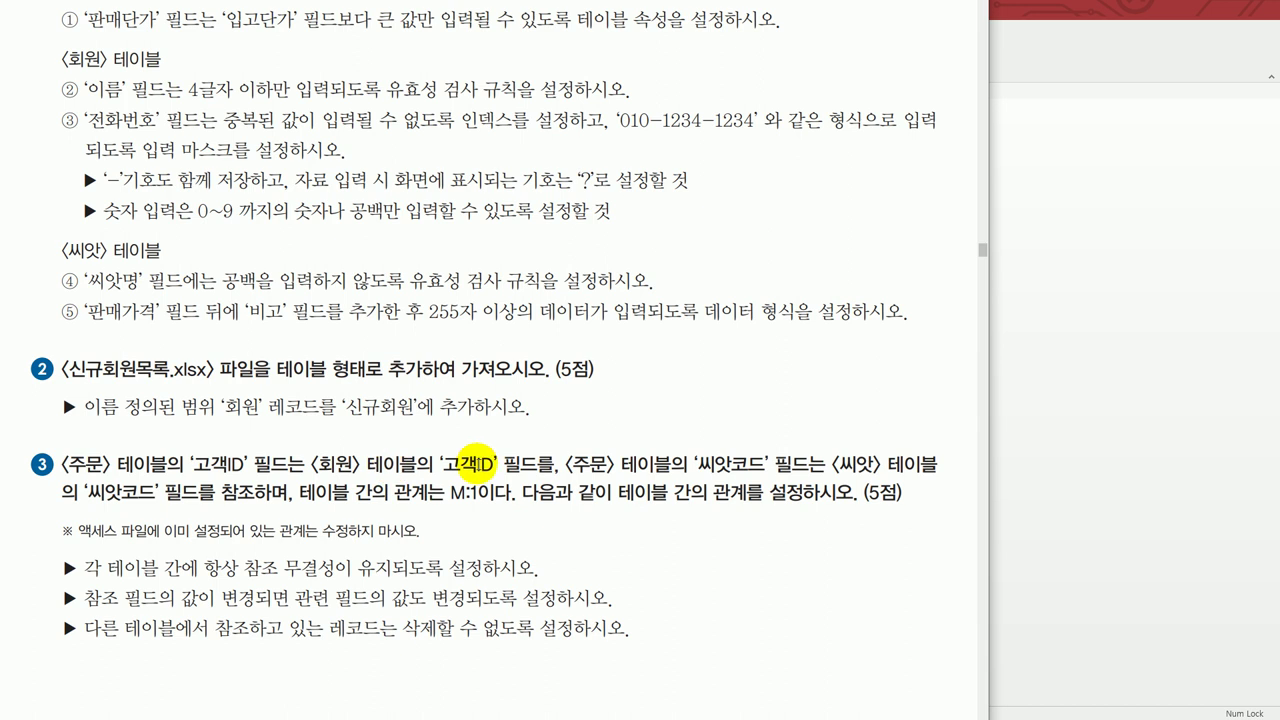
left_click(1020, 447)
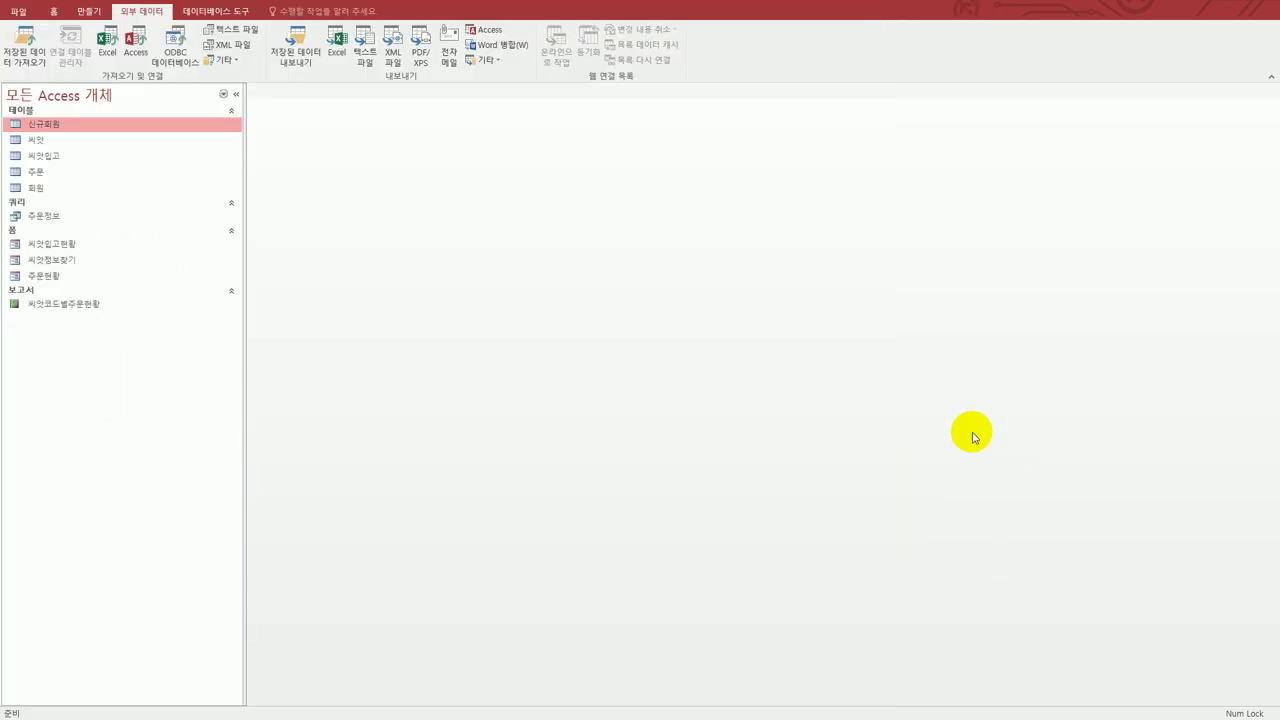
left_click(216, 12)
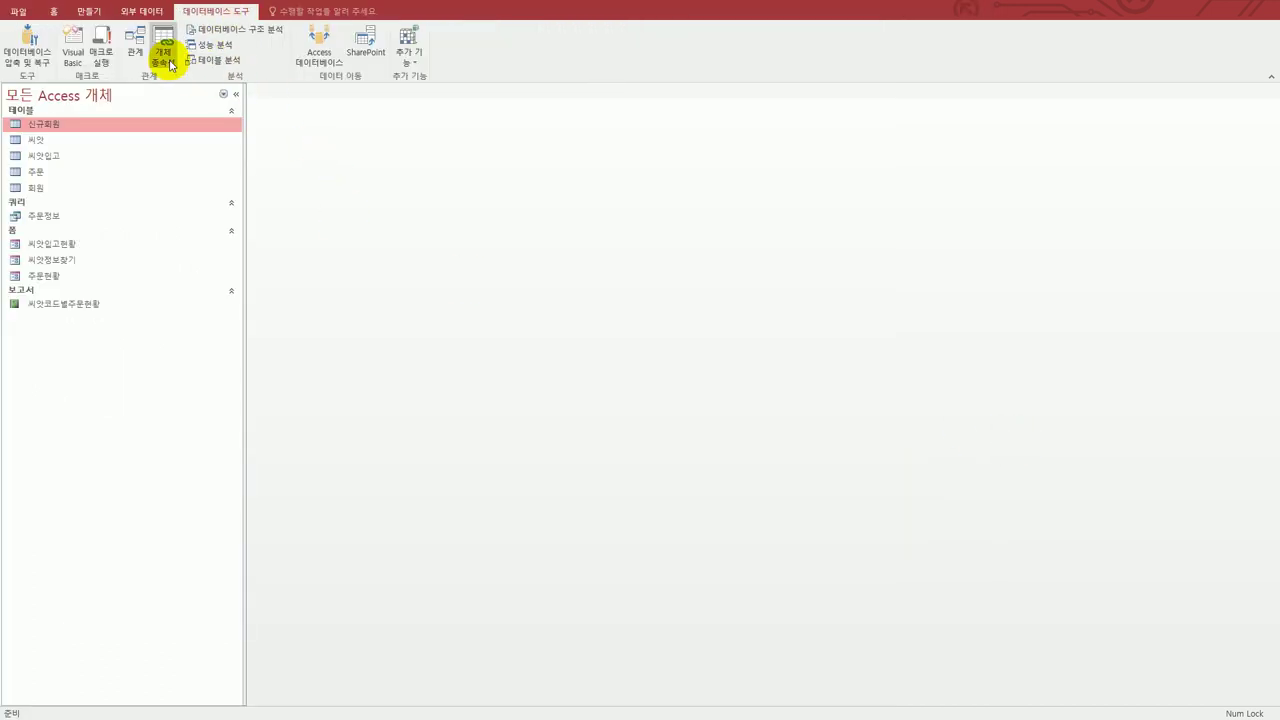
left_click(134, 45)
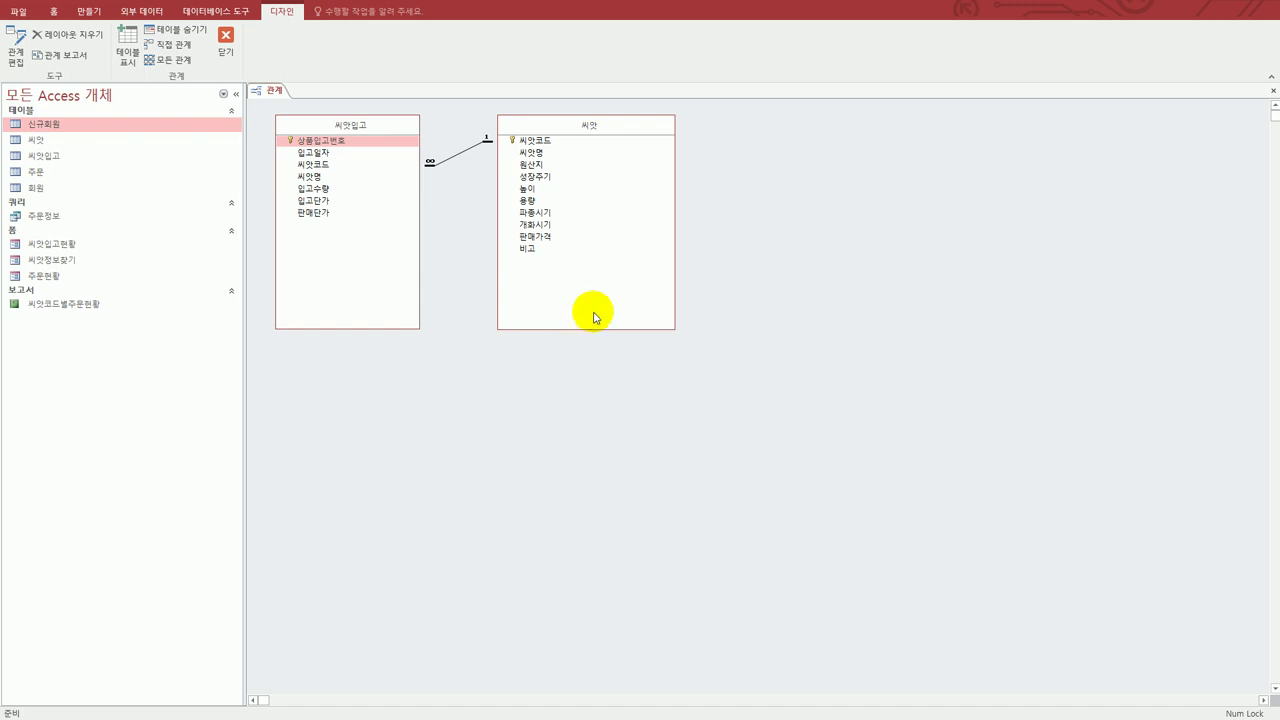
left_click(378, 151)
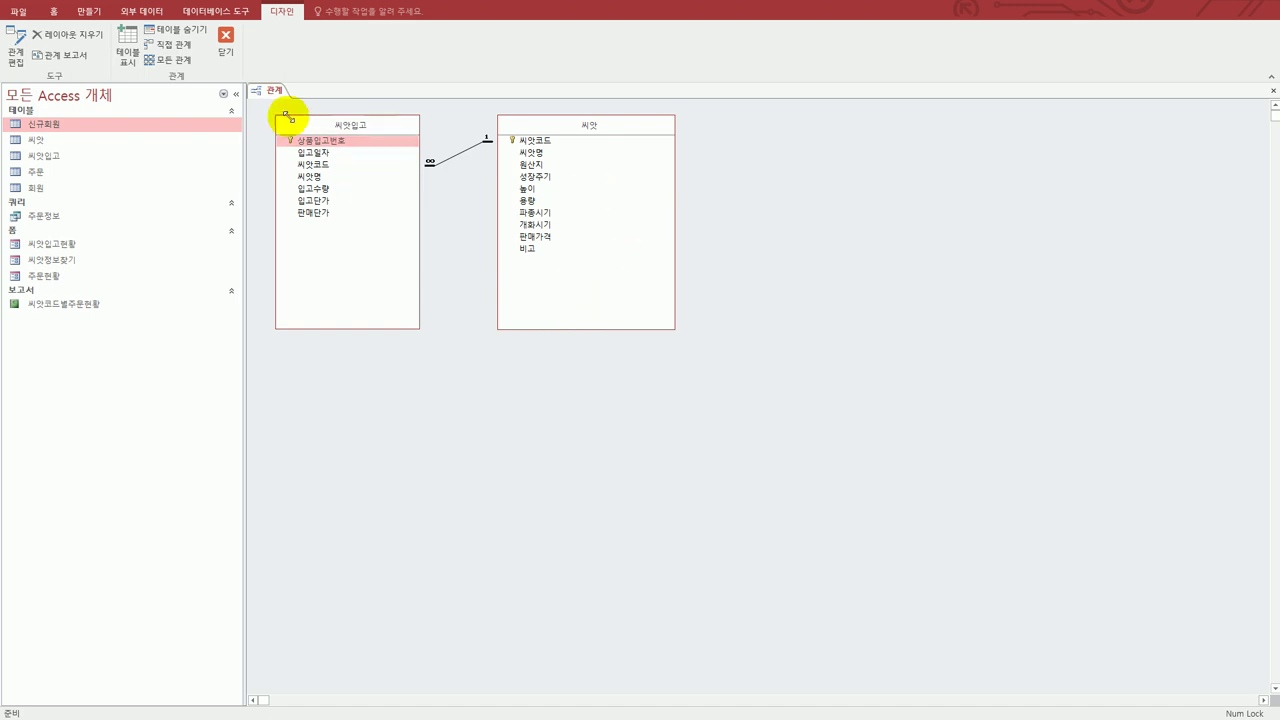
Add the 주문 and 회원 tables to the relationship diagram and arrange them side by side next to the 씨앗 table.
left_click(128, 46)
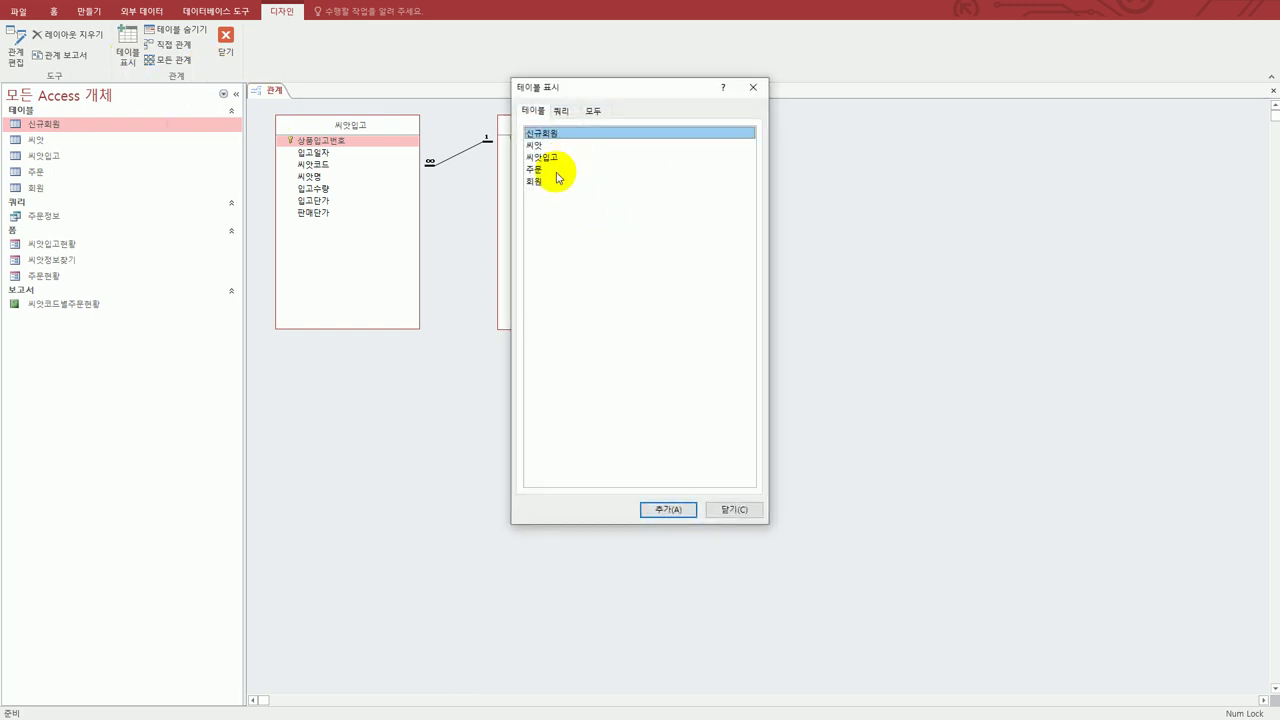
double_click(558, 172)
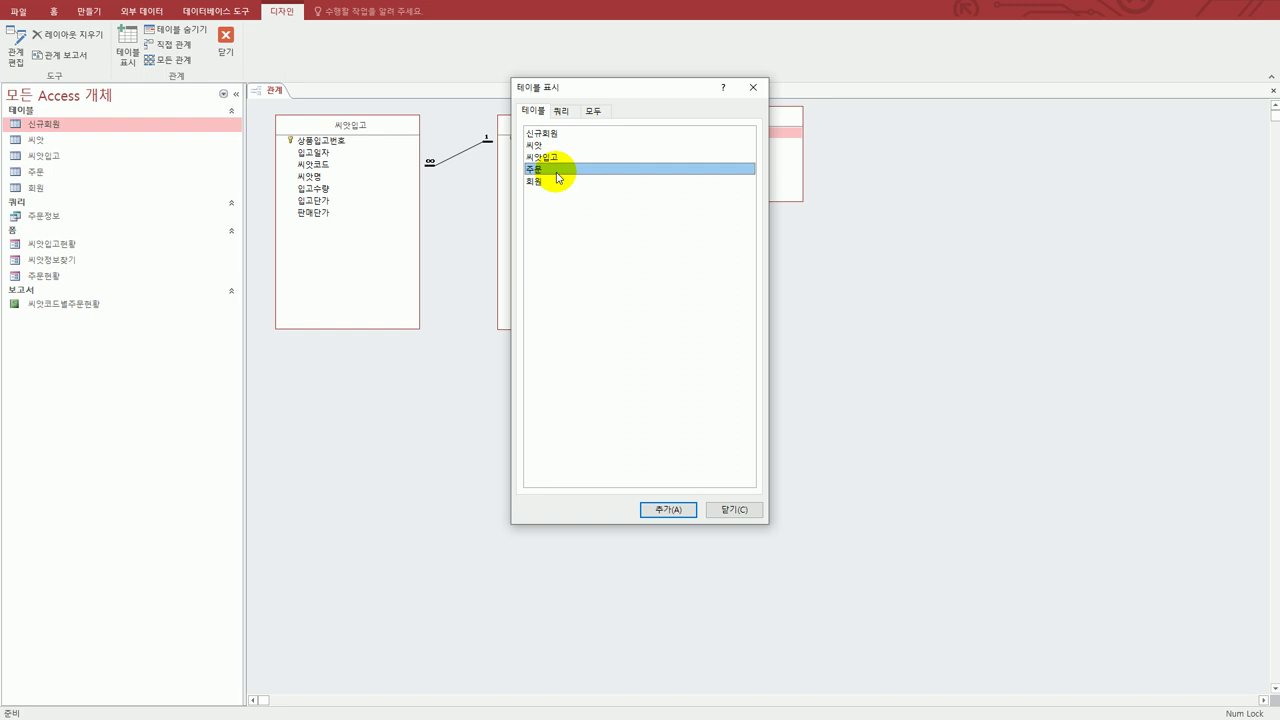
left_click_drag(600, 91, 864, 181)
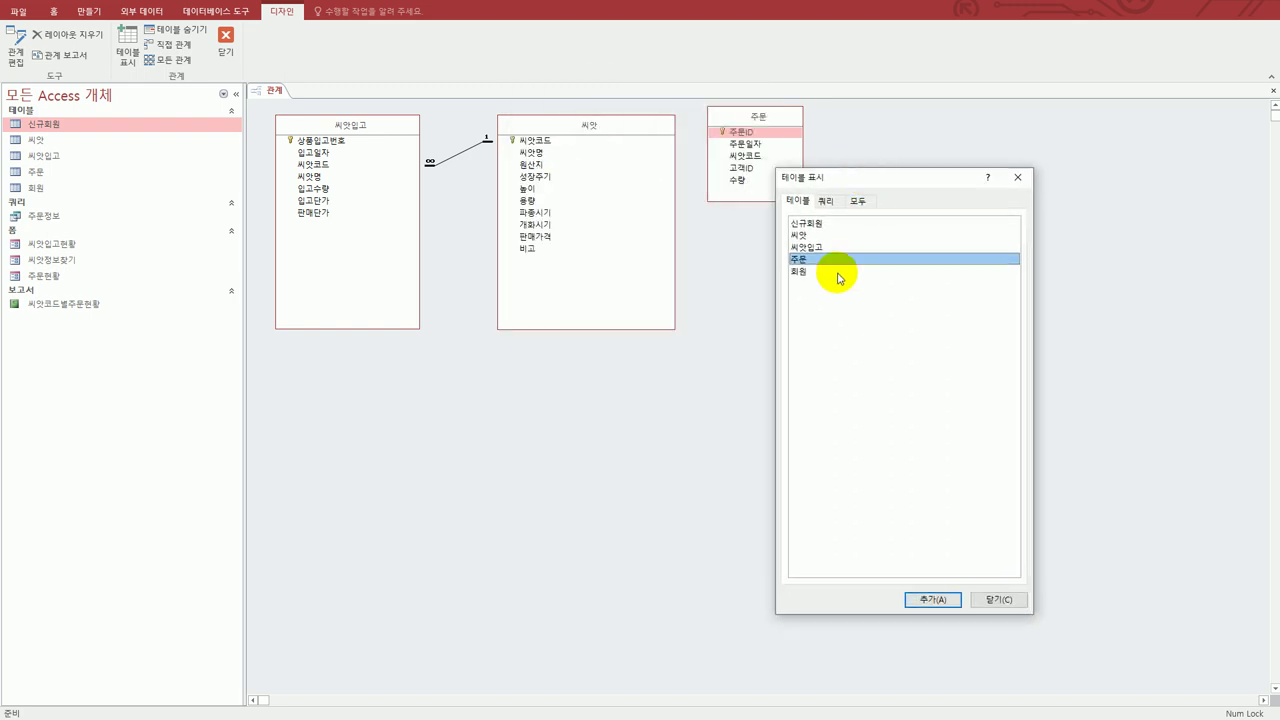
double_click(838, 272)
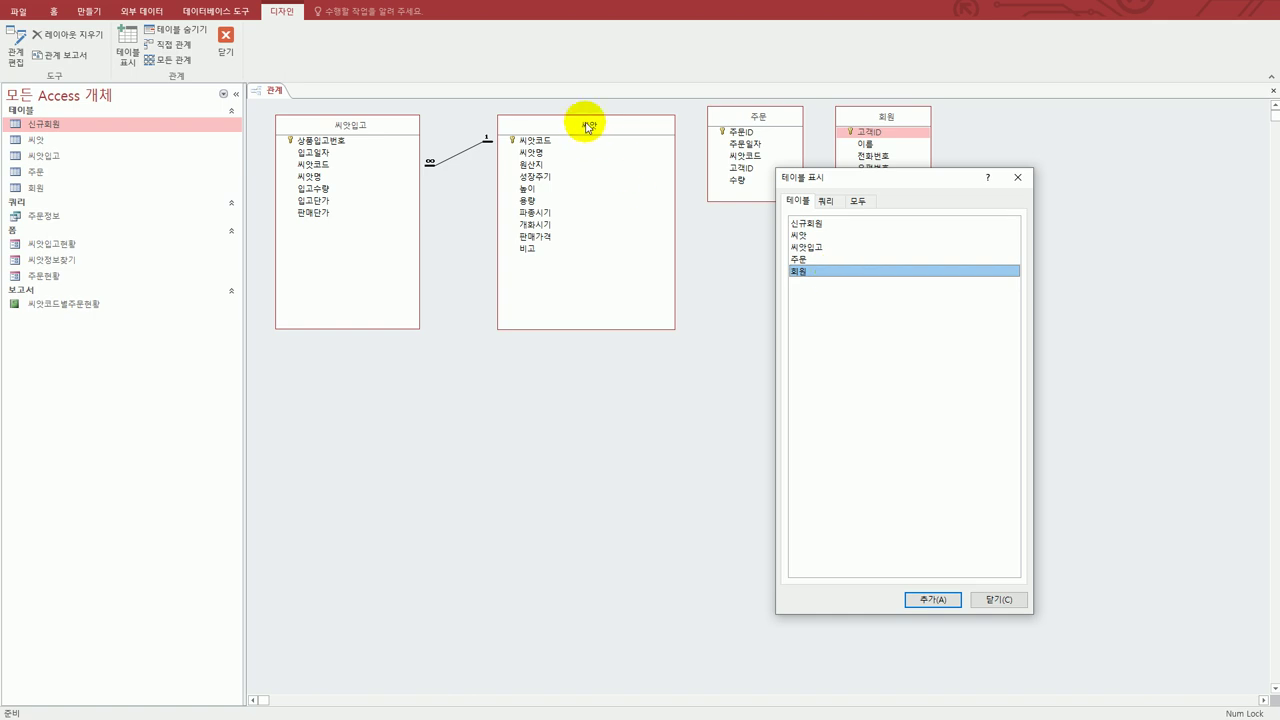
left_click(1017, 177)
left_click_drag(899, 120, 975, 138)
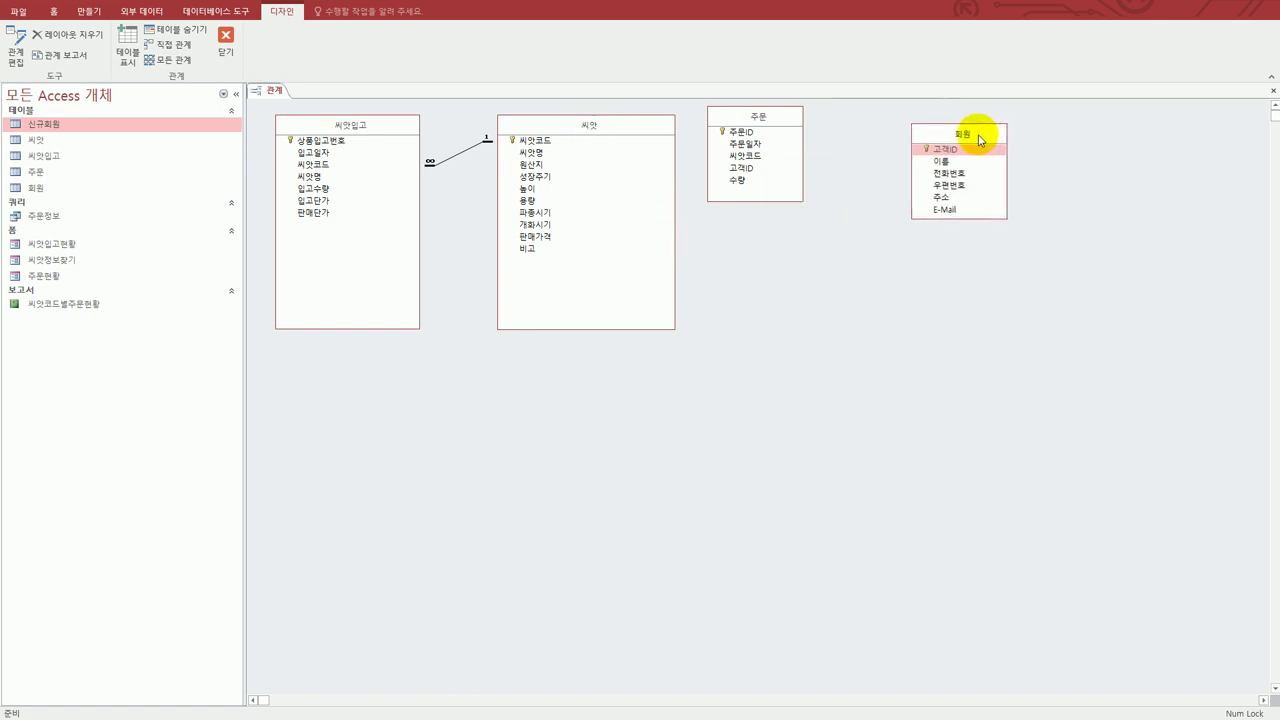
left_click_drag(788, 122, 825, 138)
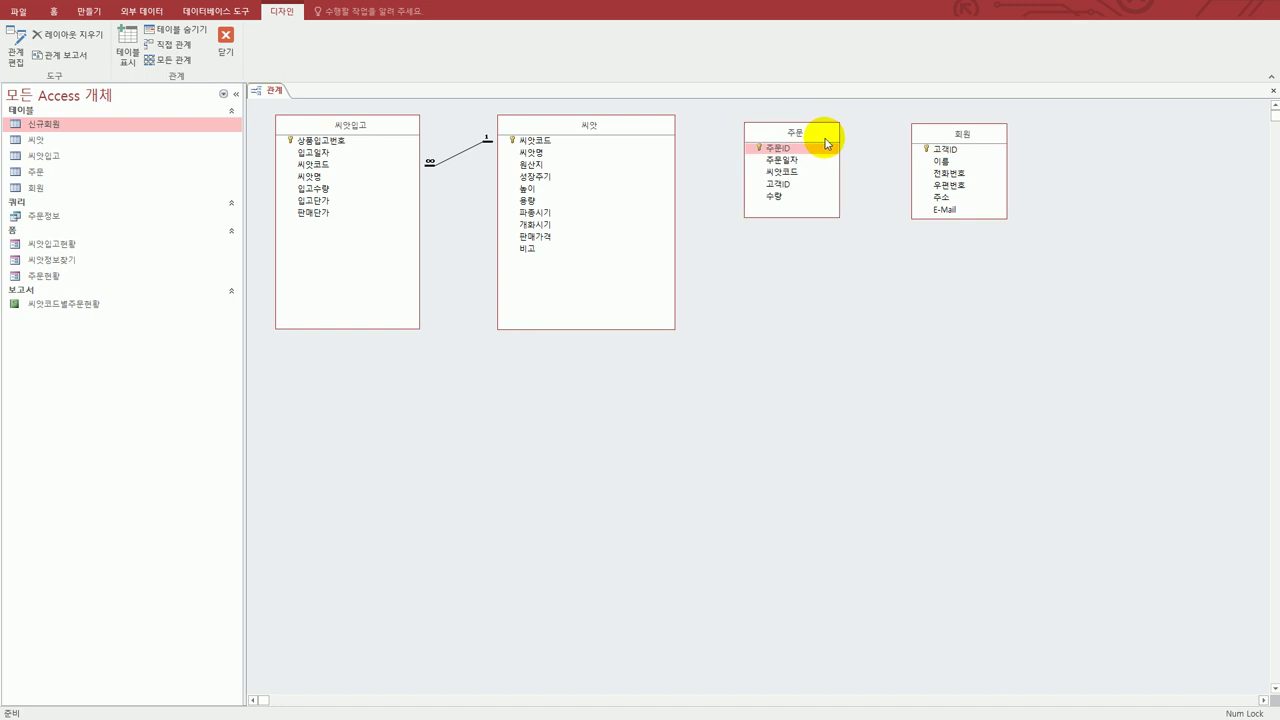
Relate 회원 to 주문 on 고객ID, enforcing referential integrity and cascading updates to related fields but not deletes.
left_click(803, 184)
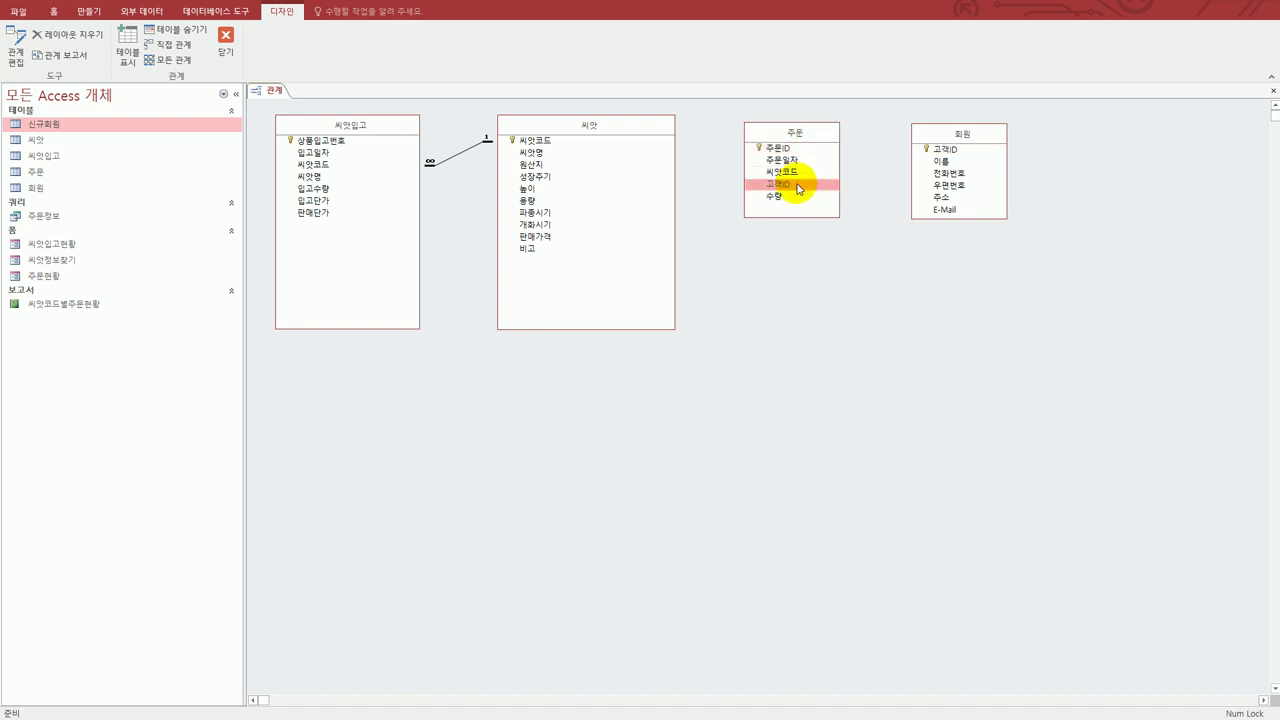
left_click_drag(966, 138, 772, 192)
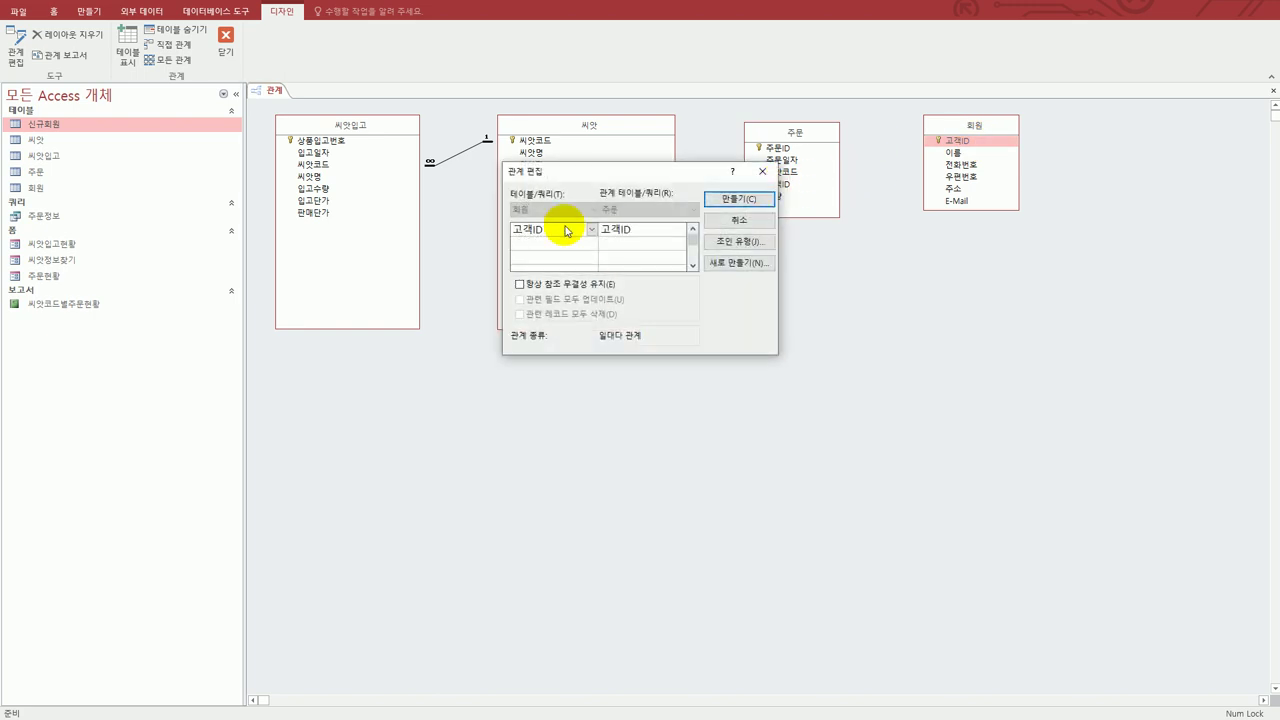
left_click_drag(587, 183, 795, 300)
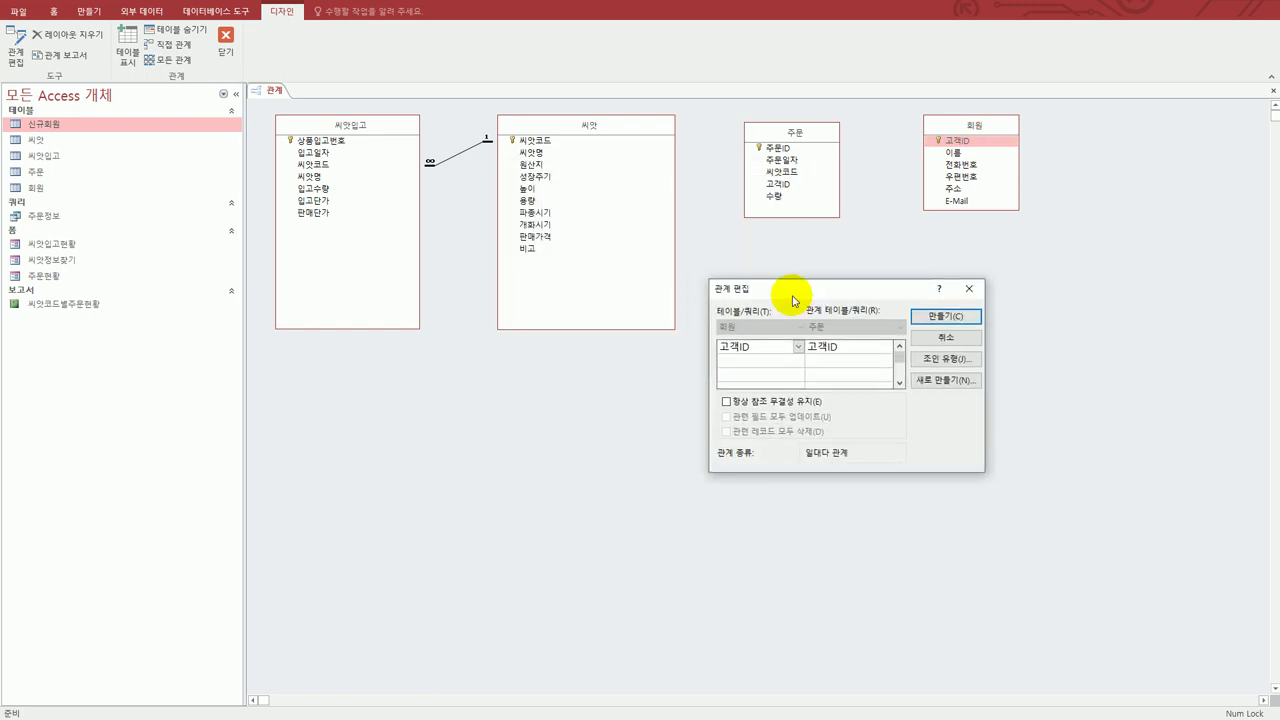
left_click(762, 403)
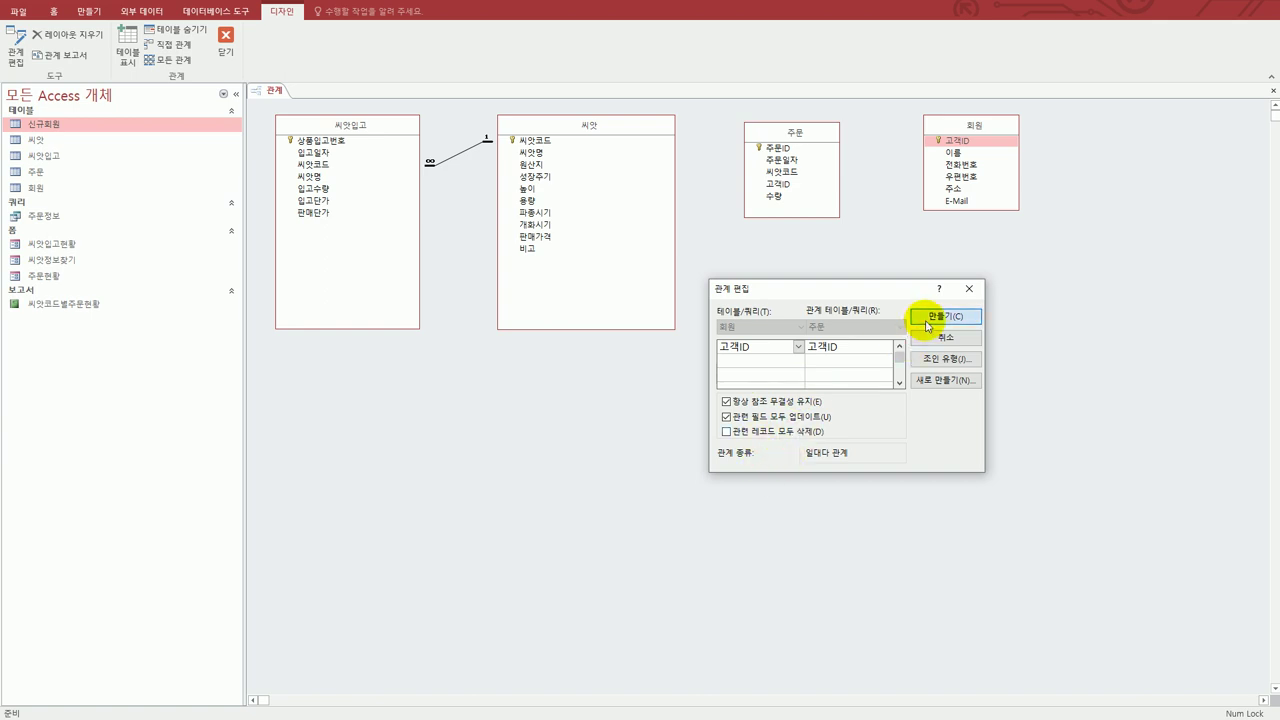
left_click(928, 318)
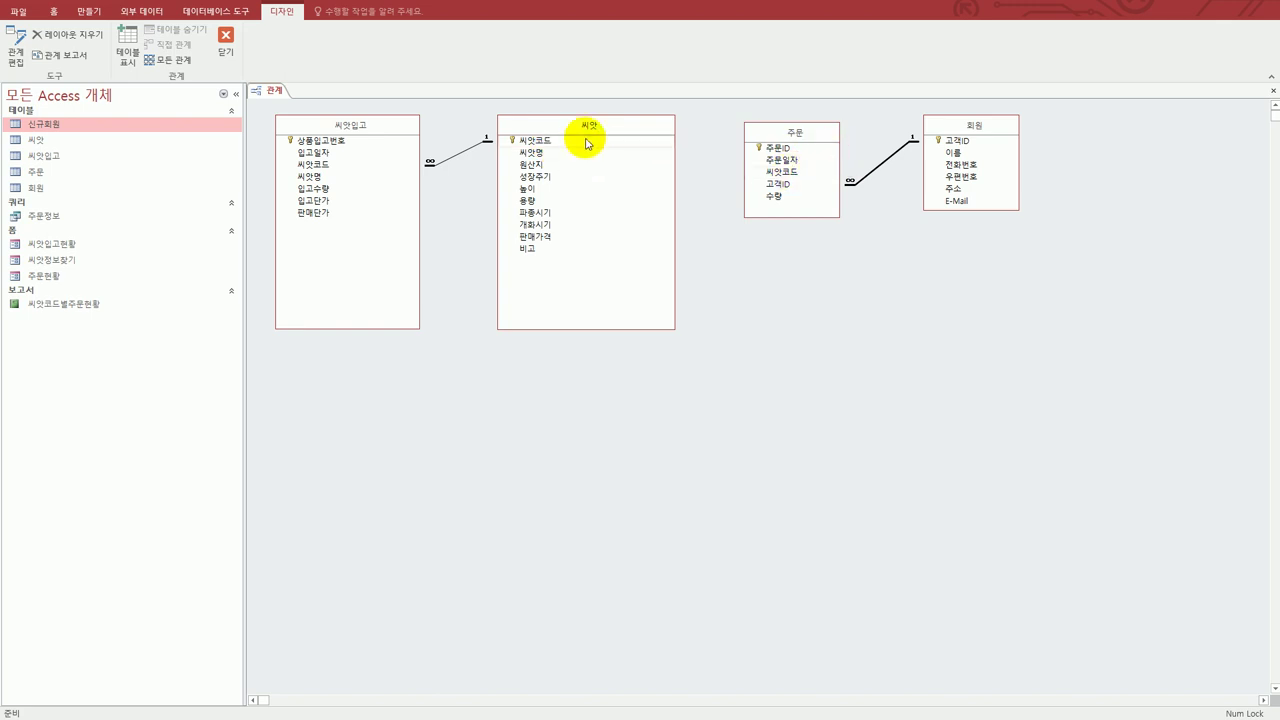
Relate 씨앗 to 주문 on 씨앗코드 with referential integrity and cascading field updates, then save and close the relationship layout.
left_click_drag(551, 140, 778, 172)
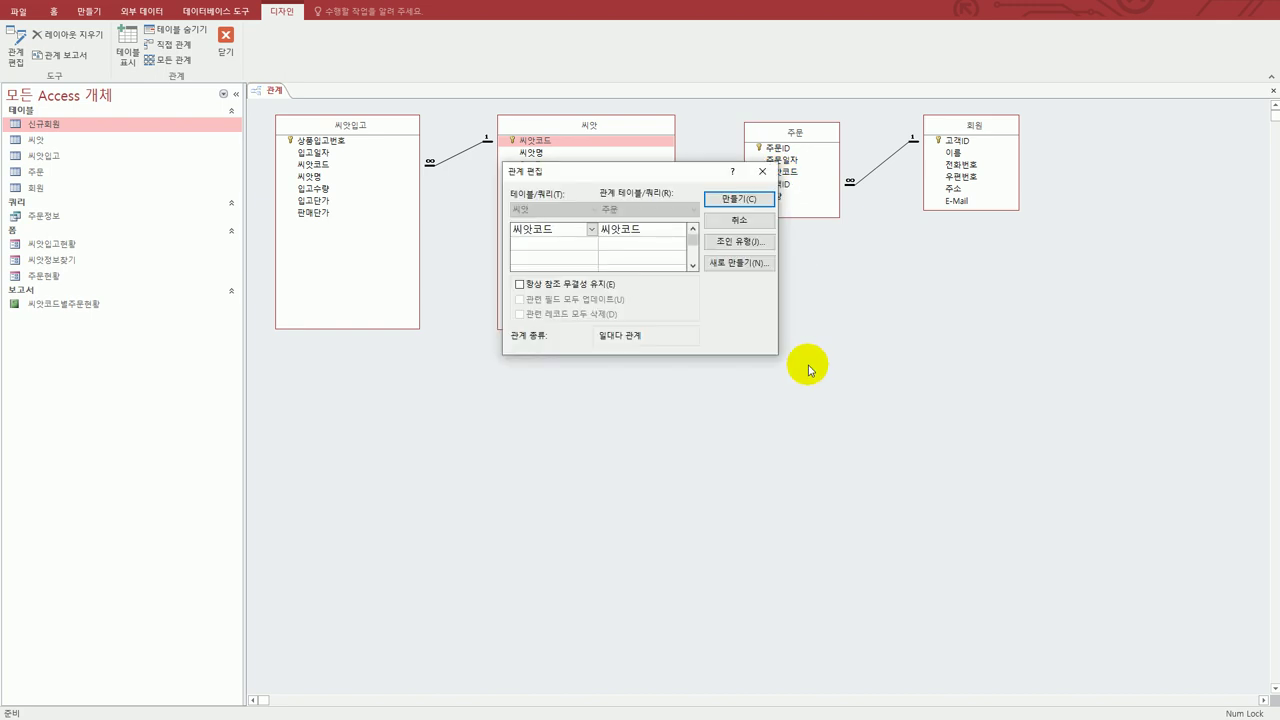
left_click(543, 289)
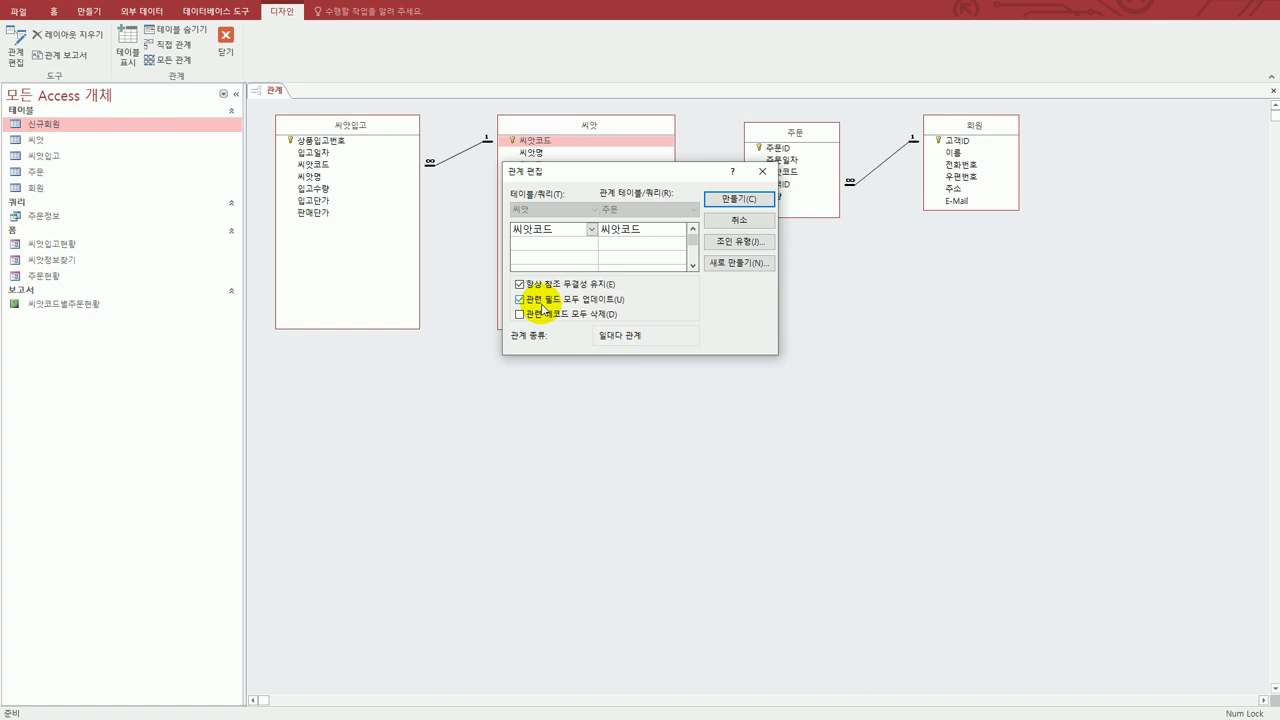
left_click(739, 199)
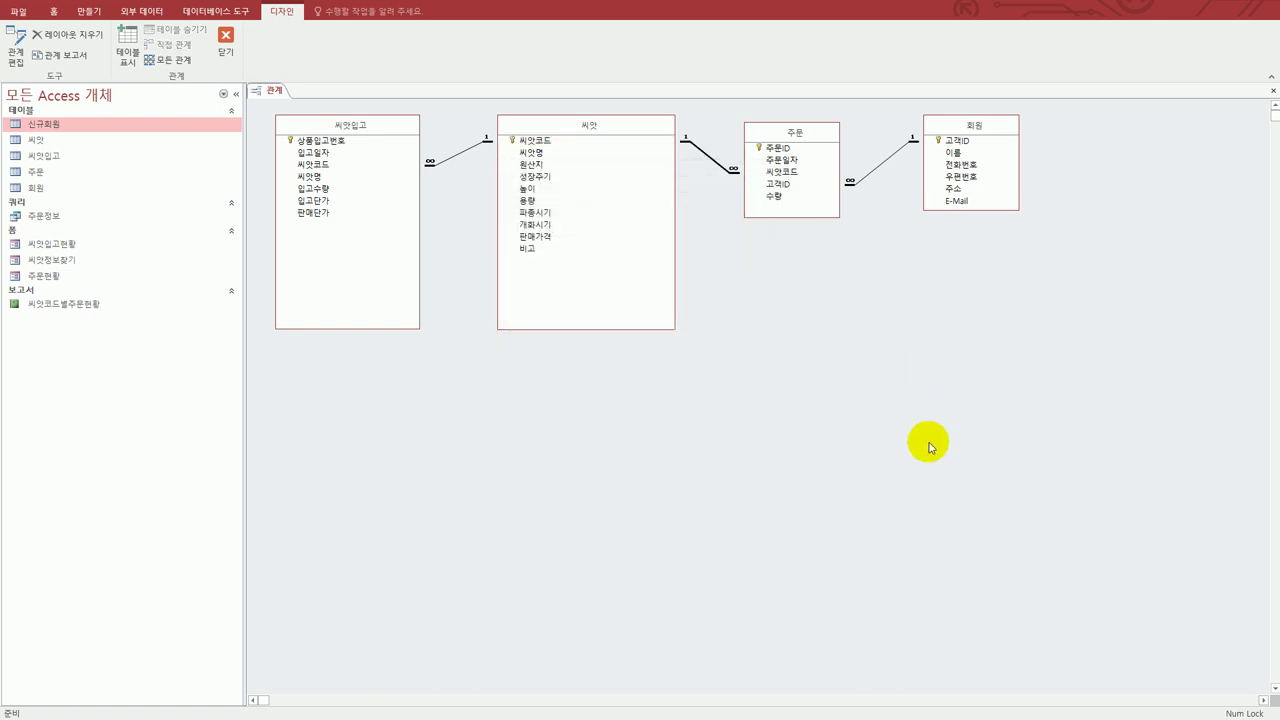
left_click(226, 45)
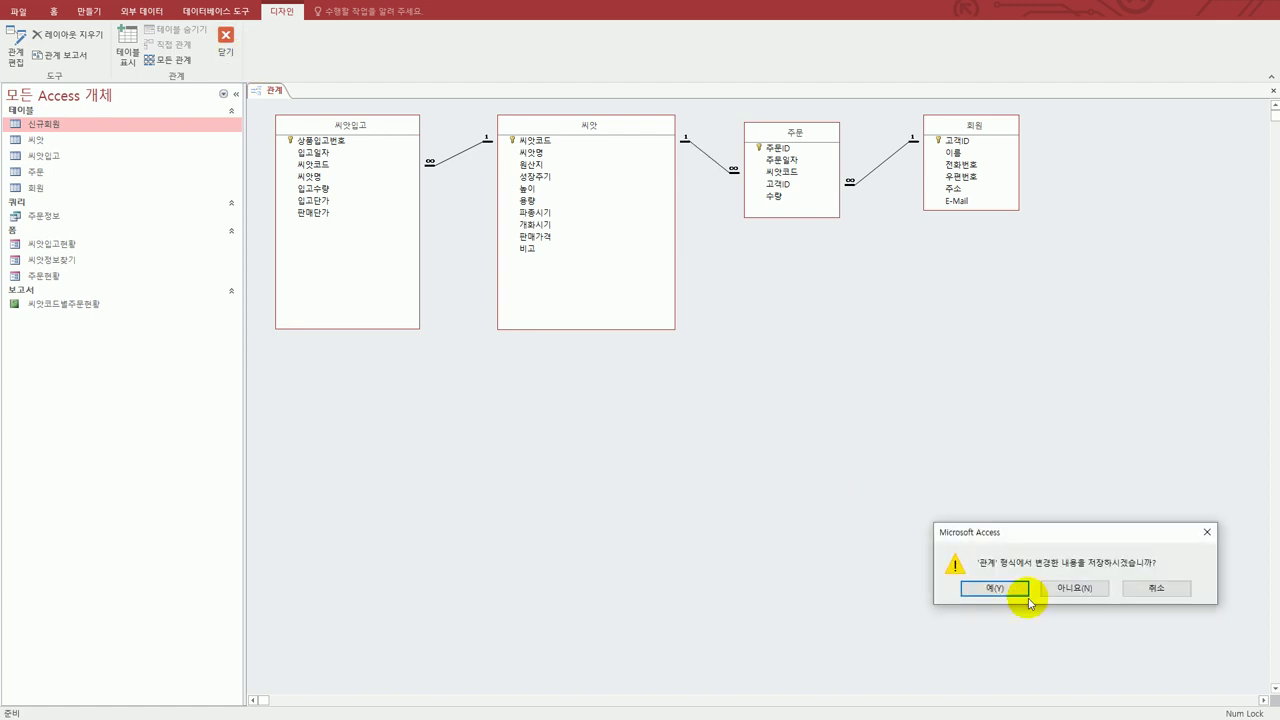
left_click(985, 584)
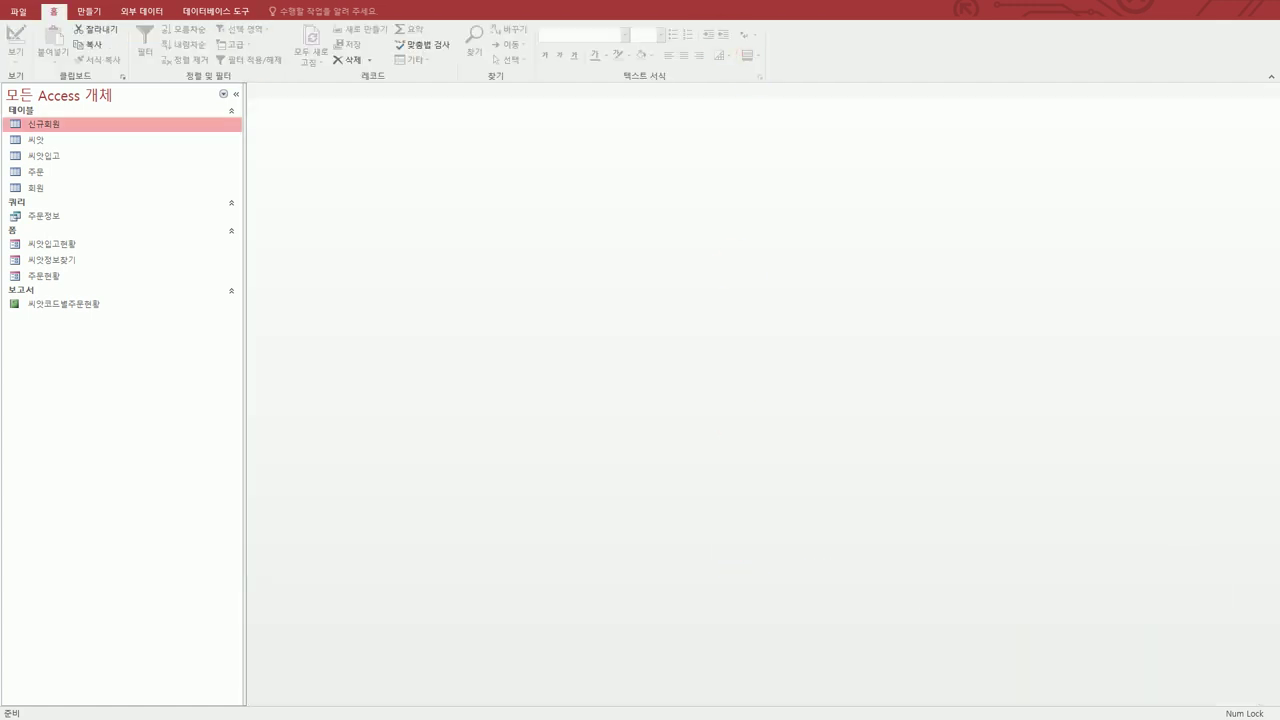
Read question 1 of problem 2 in the task sheet and open the 씨앗입고현황 form in Design View in Access.
key("alt+Tab")
scroll(660, 409, "down", 3)
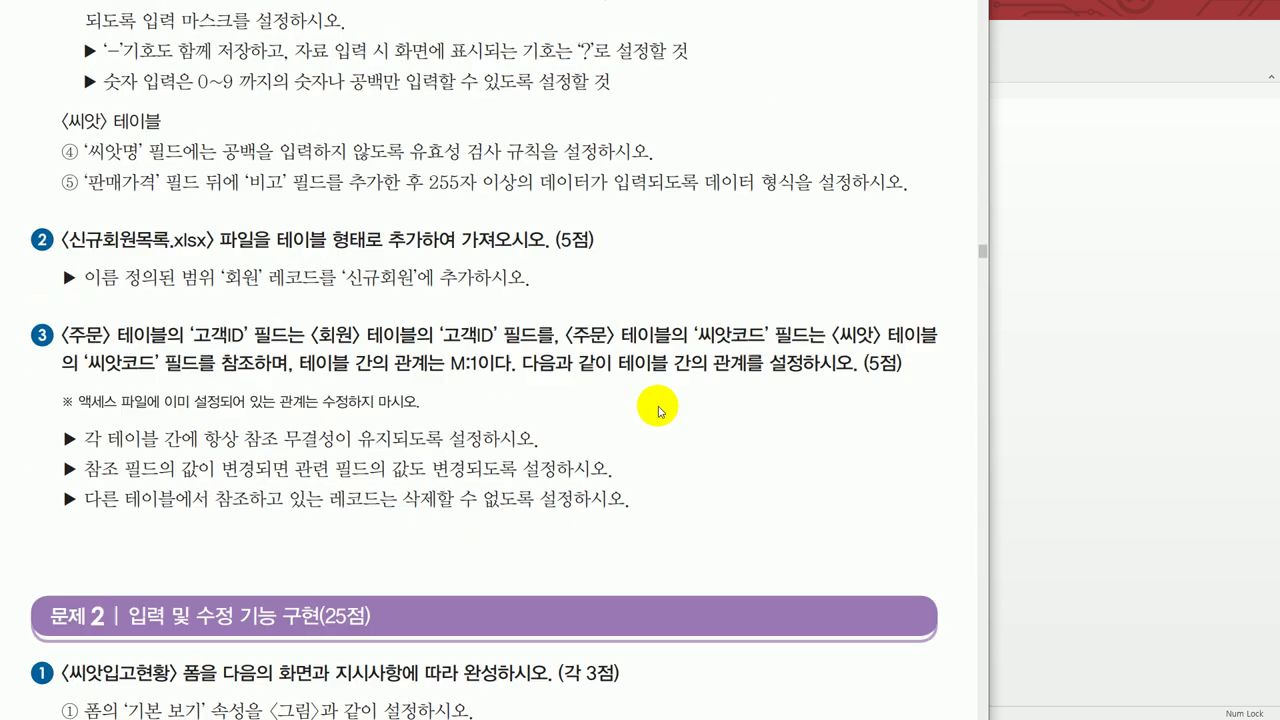
scroll(660, 409, "down", 7)
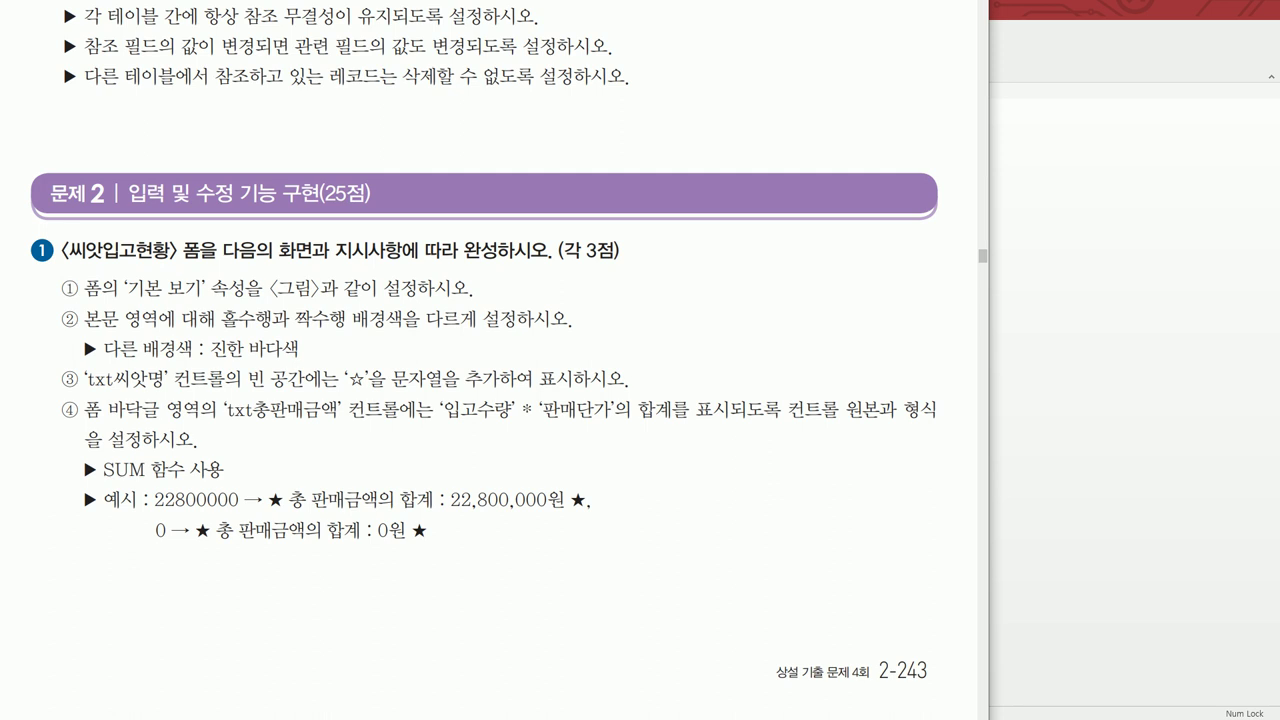
left_click(1066, 535)
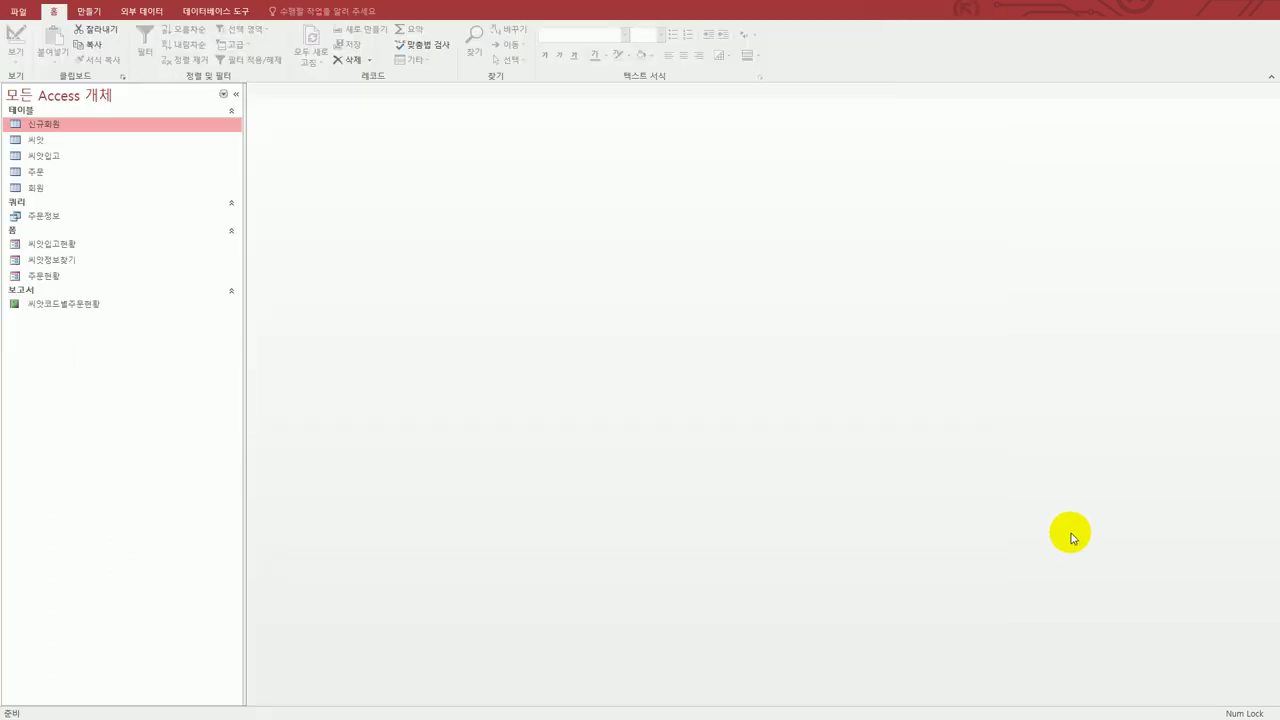
left_click(106, 247)
right_click(106, 249)
left_click(143, 289)
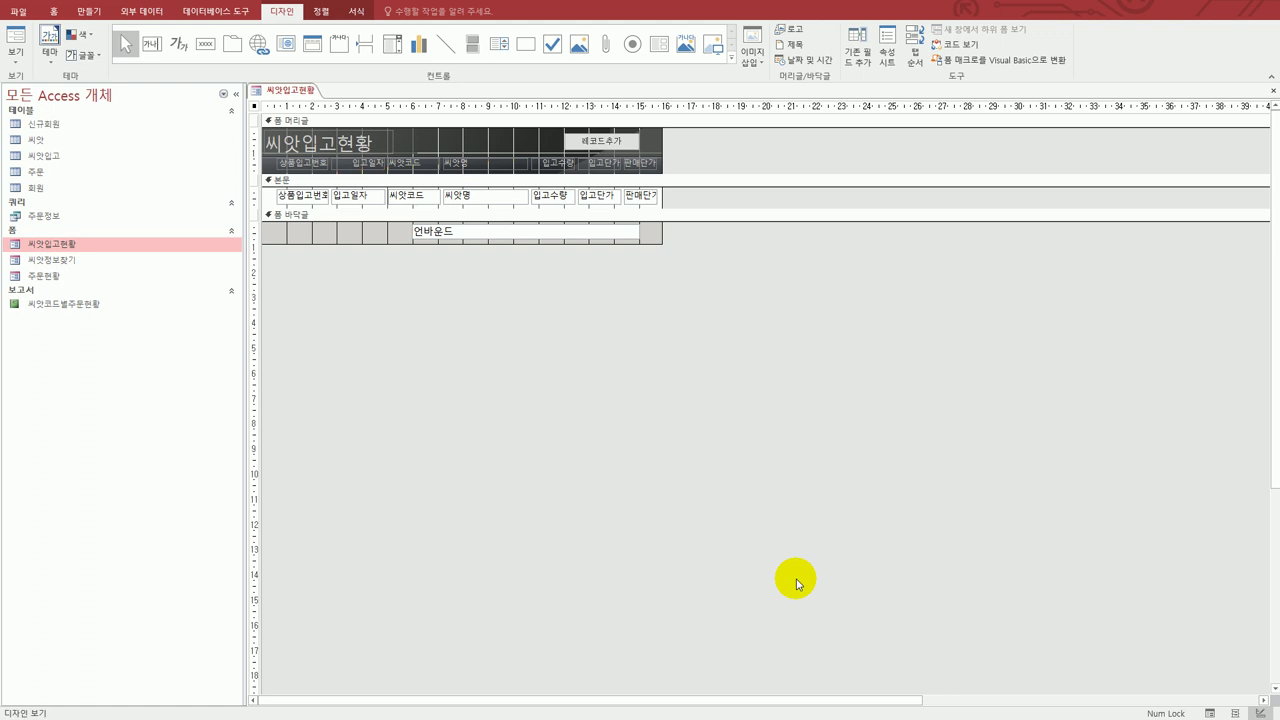
Examine the form instructions and sample picture of 씨앗입고현황 in the task sheet, then open the form's property sheet in Access.
key("alt+Tab")
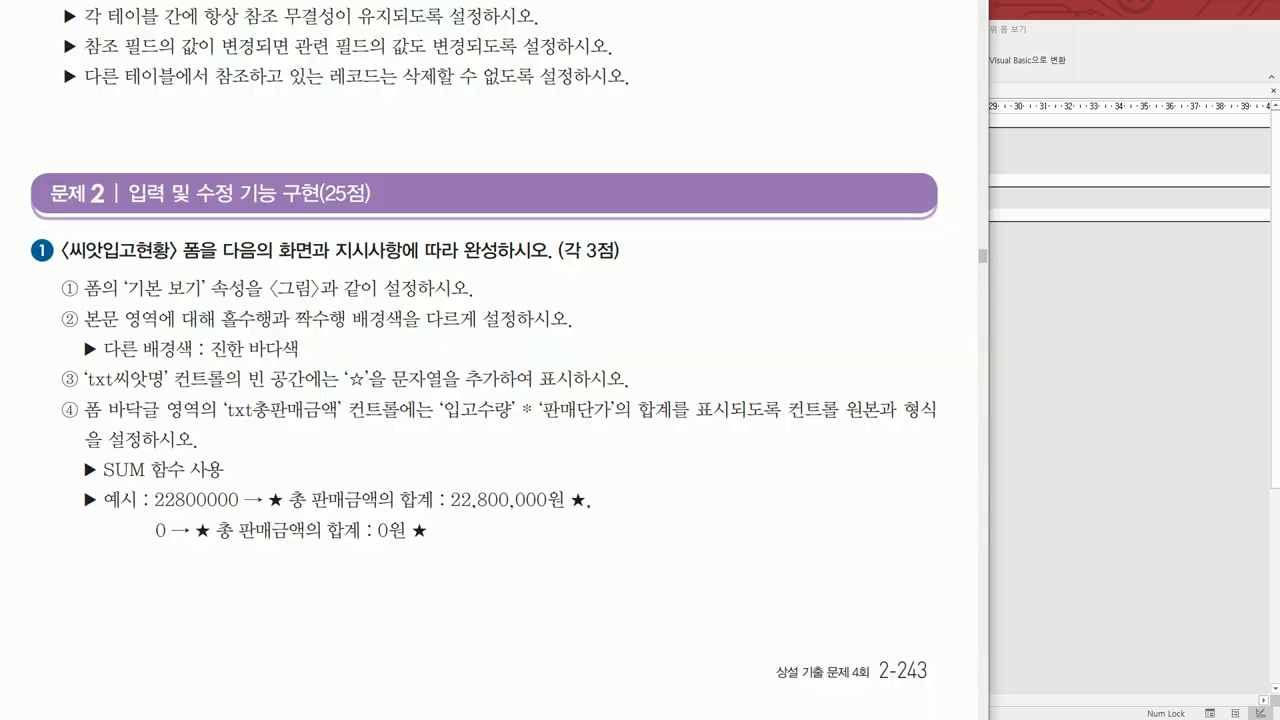
key("Left")
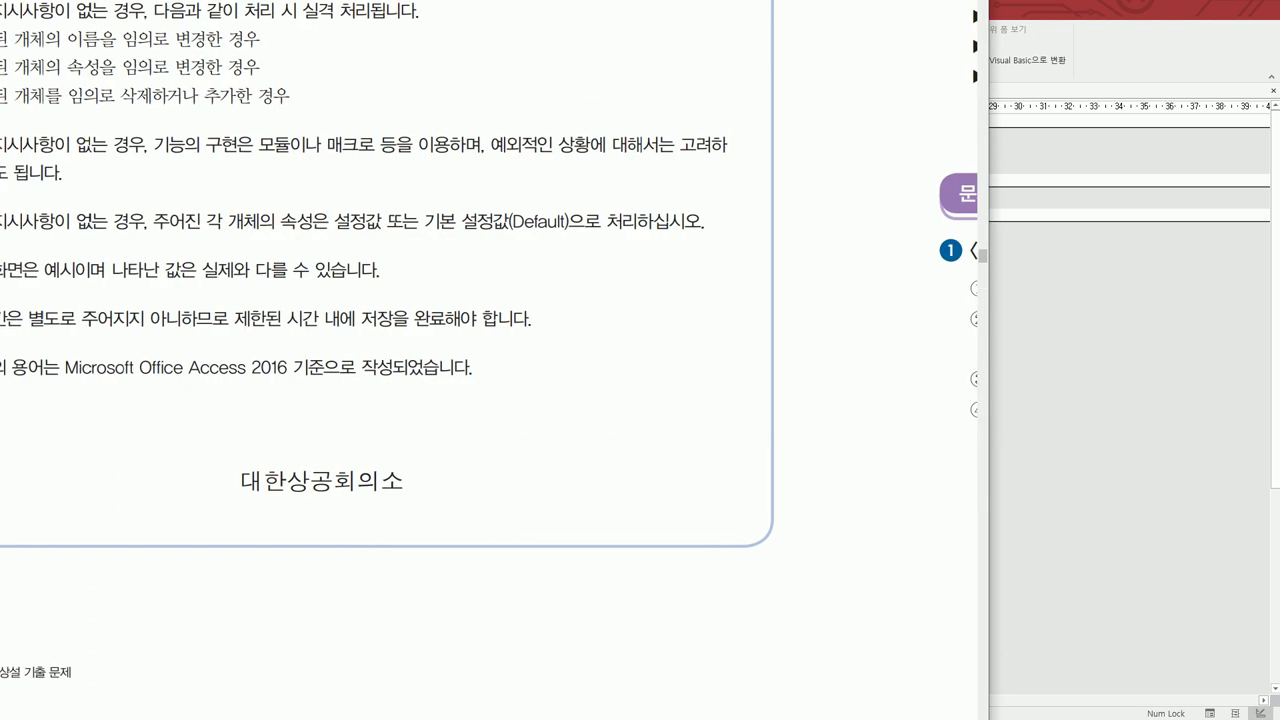
scroll(490, 360, "down", 5)
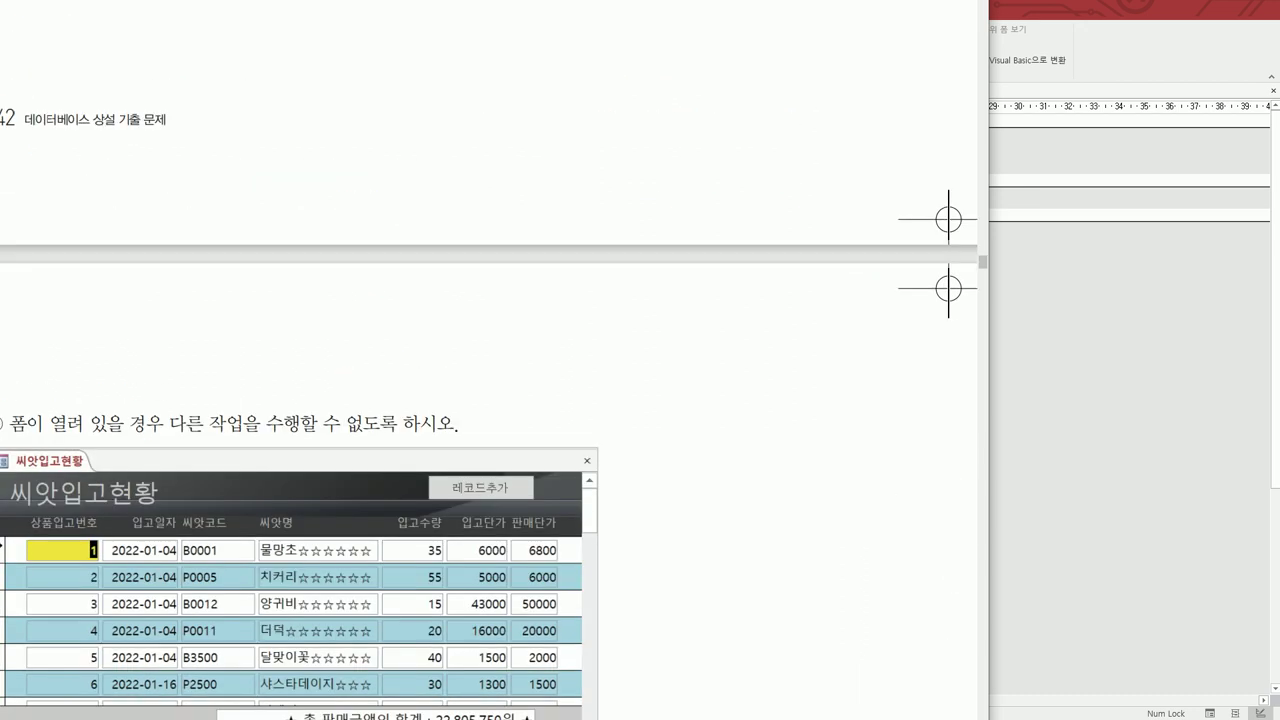
scroll(446, 537, "down", 3)
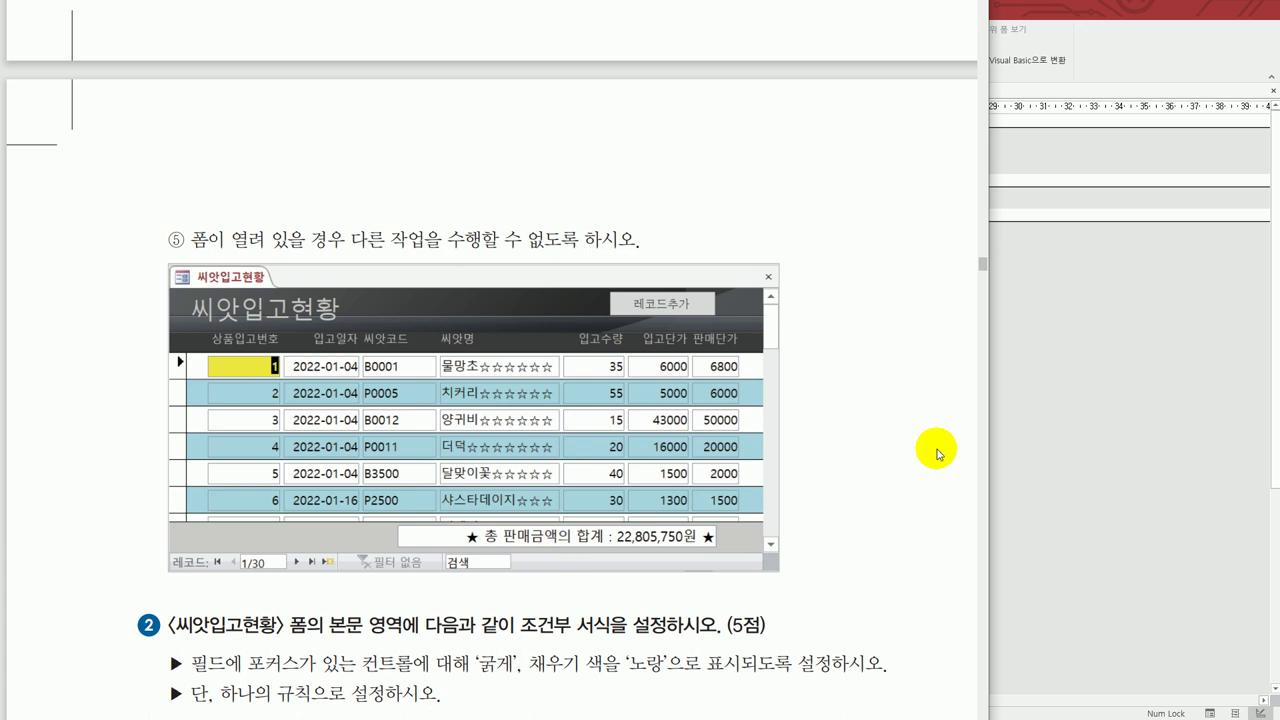
left_click(1066, 580)
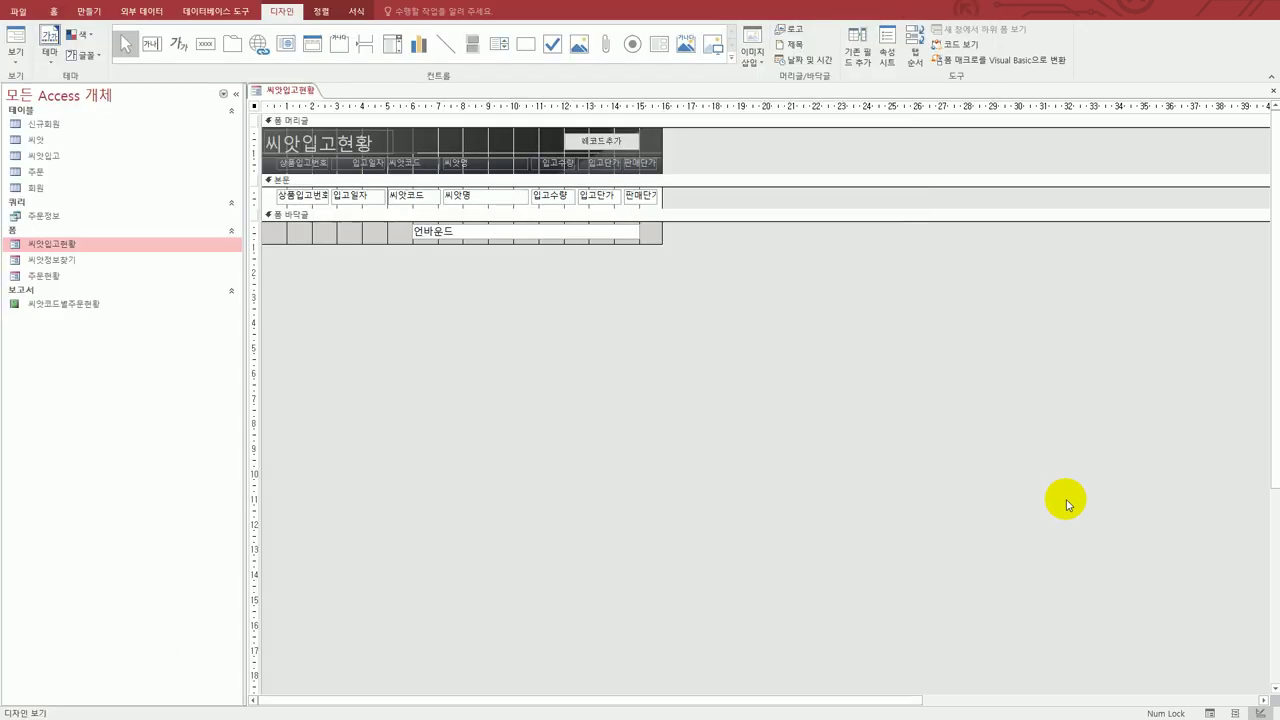
double_click(254, 107)
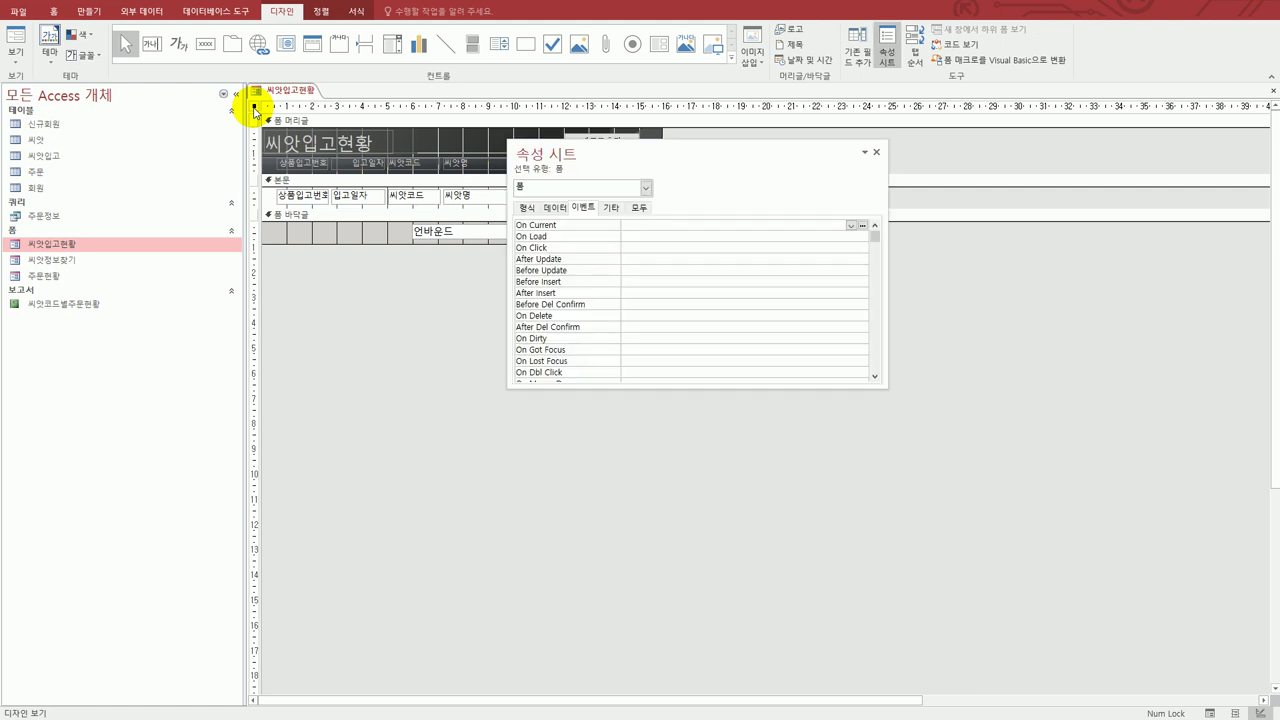
Set the default view (기본 보기) of the 씨앗입고현황 form to 연속 폼.
left_click(526, 207)
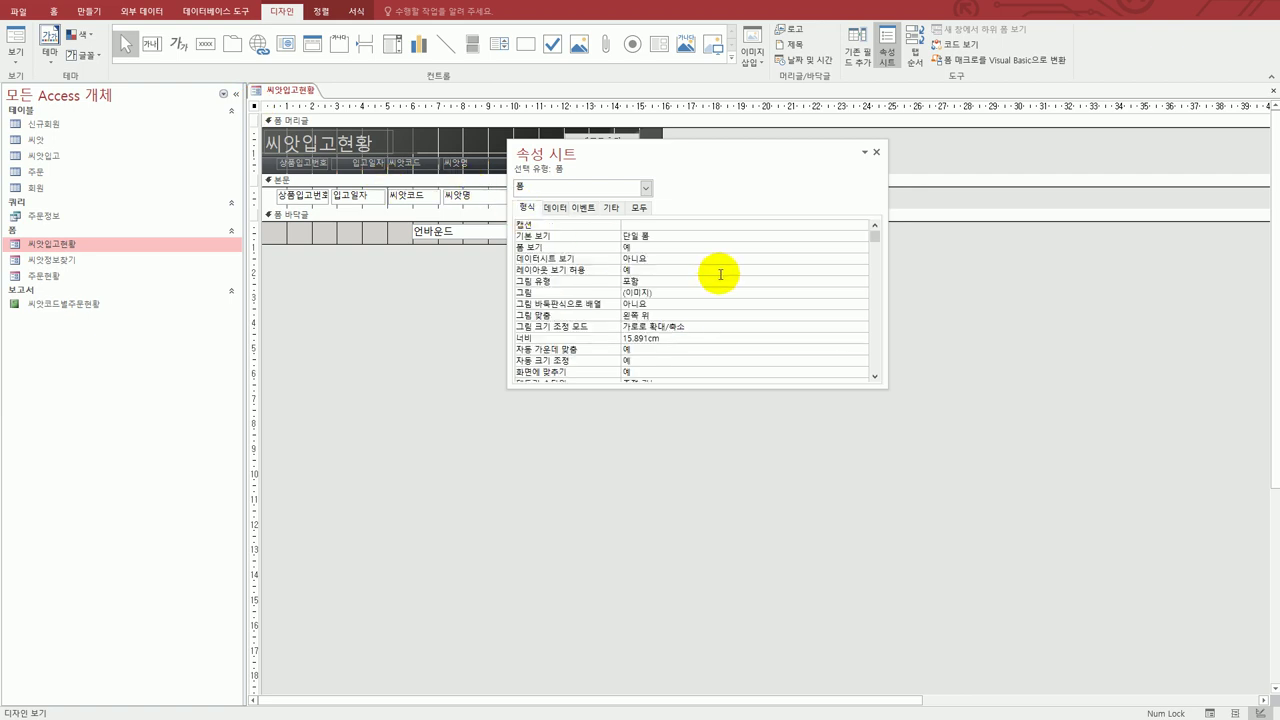
left_click(737, 236)
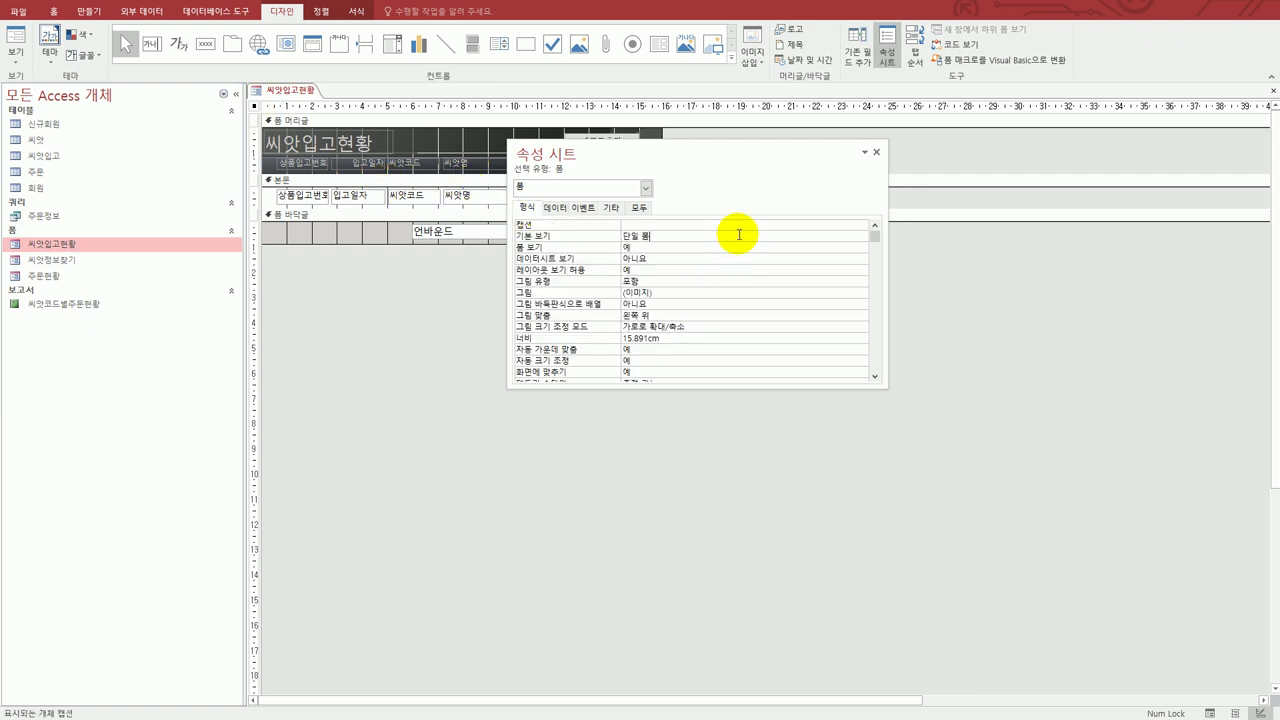
left_click(861, 236)
left_click(837, 259)
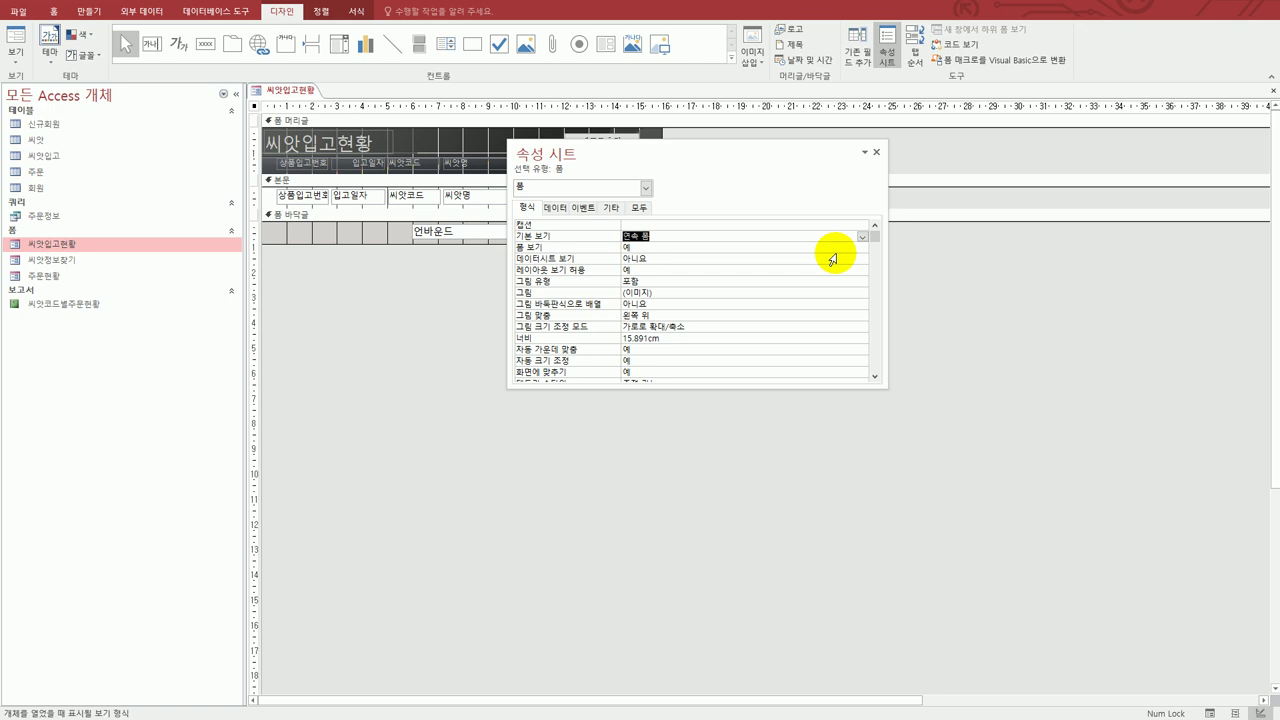
Set the alternate background colour (다른 배경색) of the 본문 section to the standard aqua #4BACC6.
left_click(448, 207)
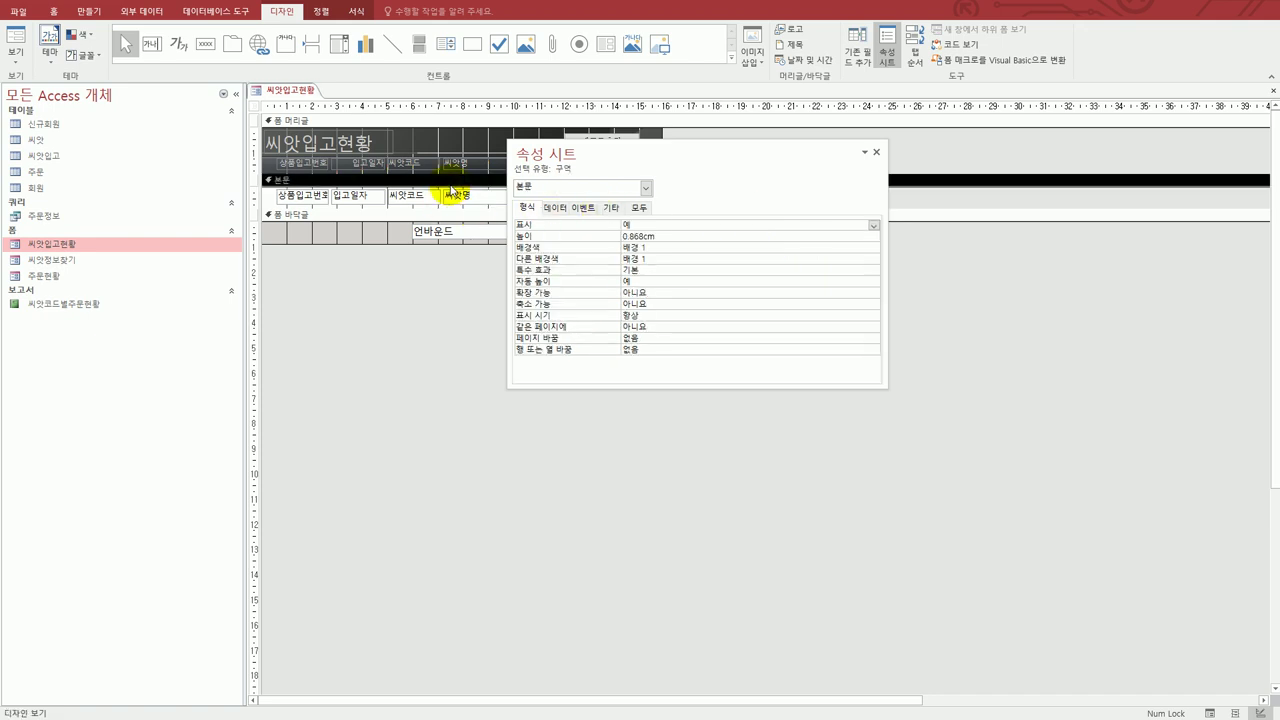
left_click_drag(678, 162, 788, 340)
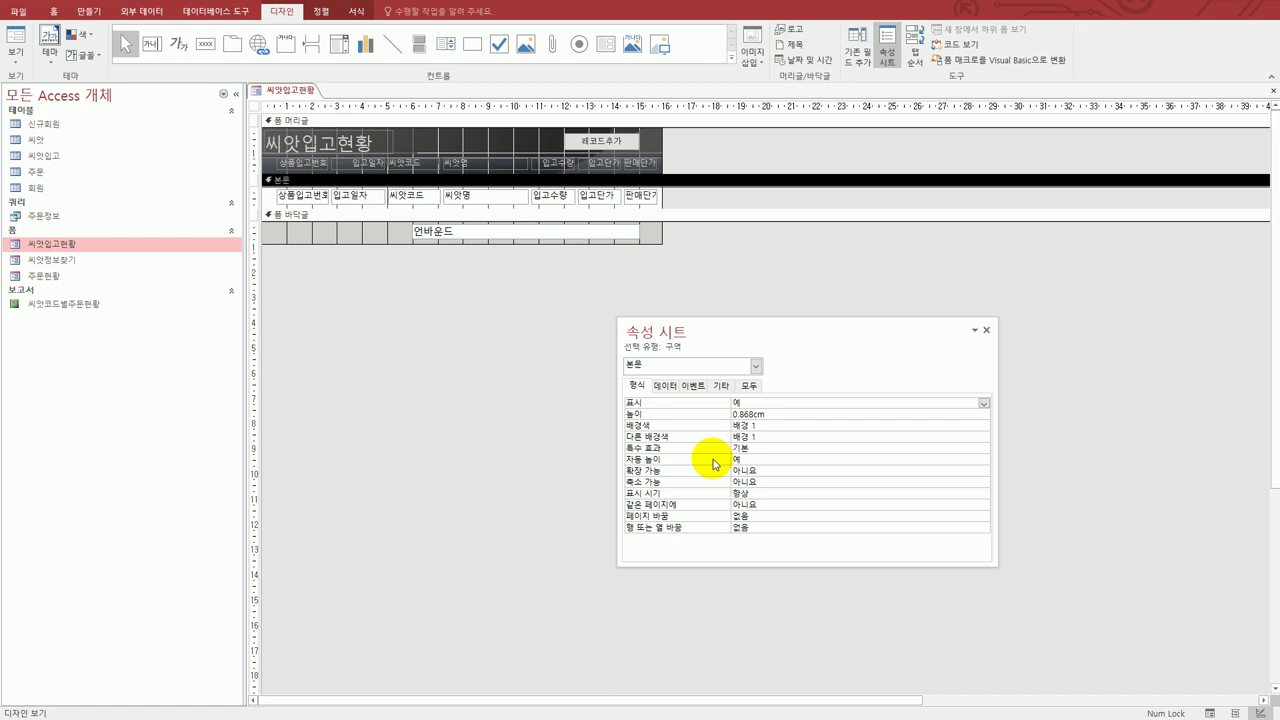
left_click(766, 438)
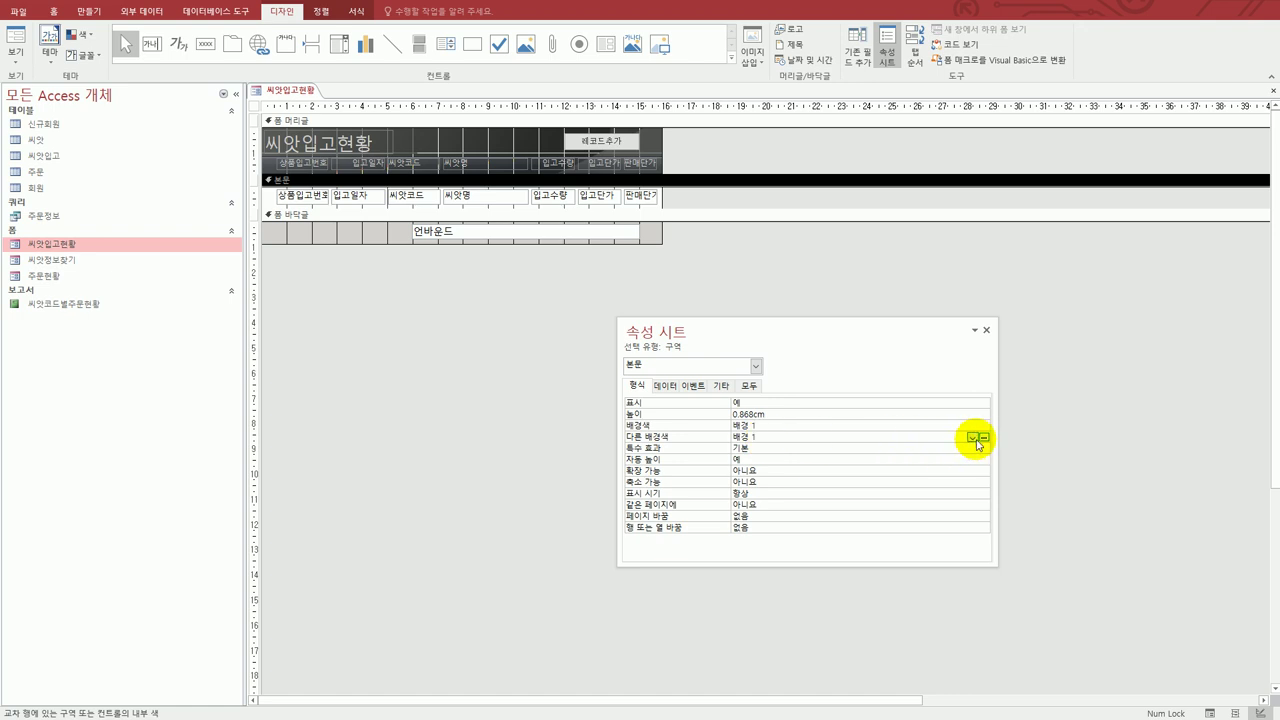
left_click(972, 438)
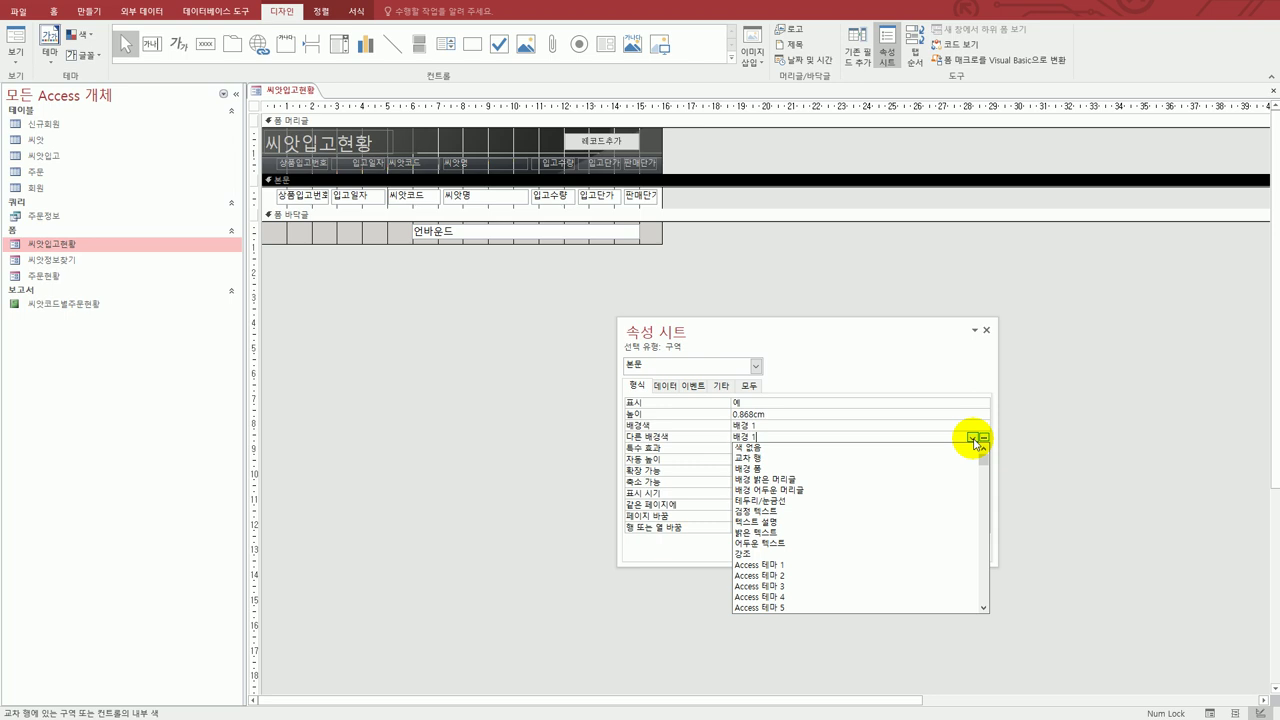
left_click(984, 438)
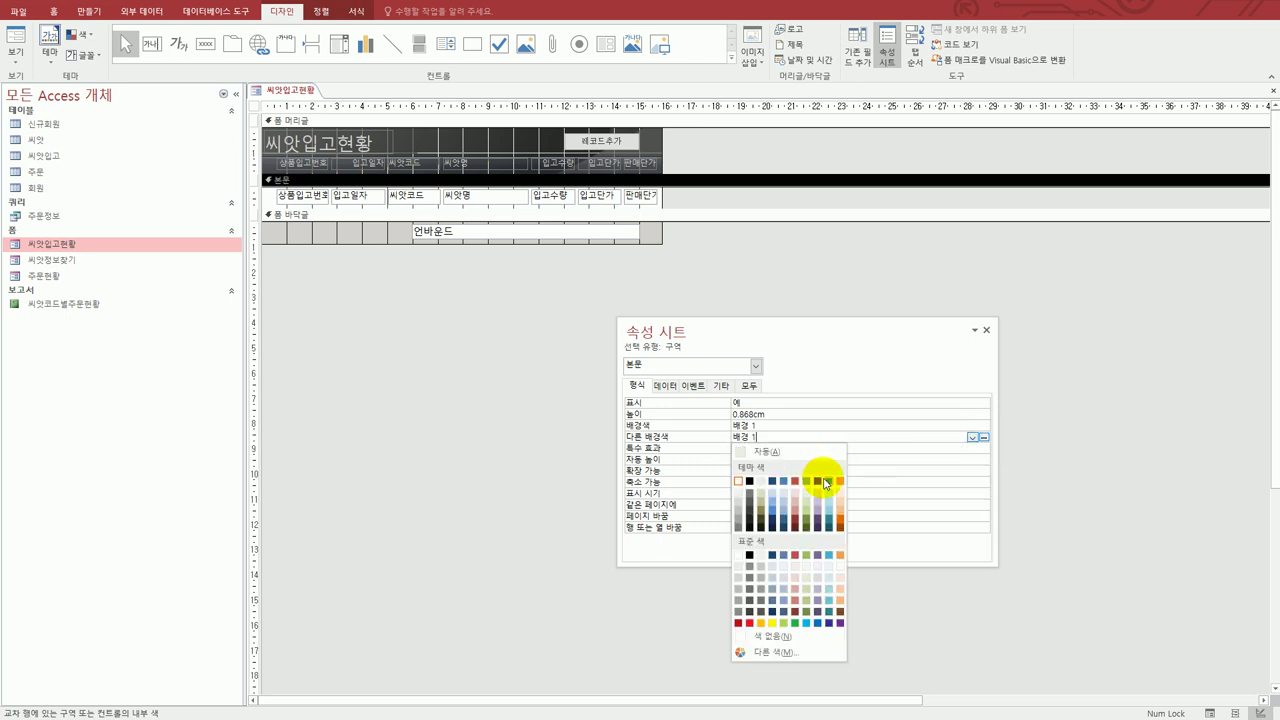
left_click(830, 555)
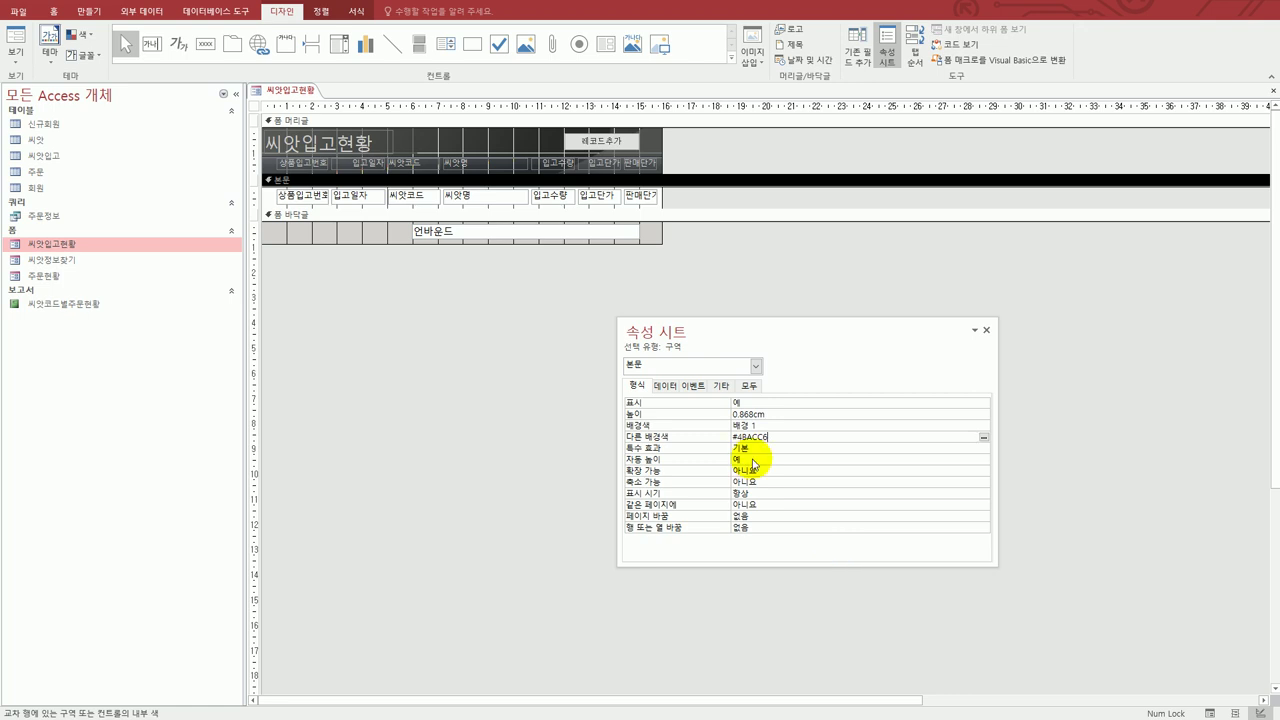
Set the format (형식) of the txt씨앗명 text box in the detail section to @*☆.
left_click(472, 198)
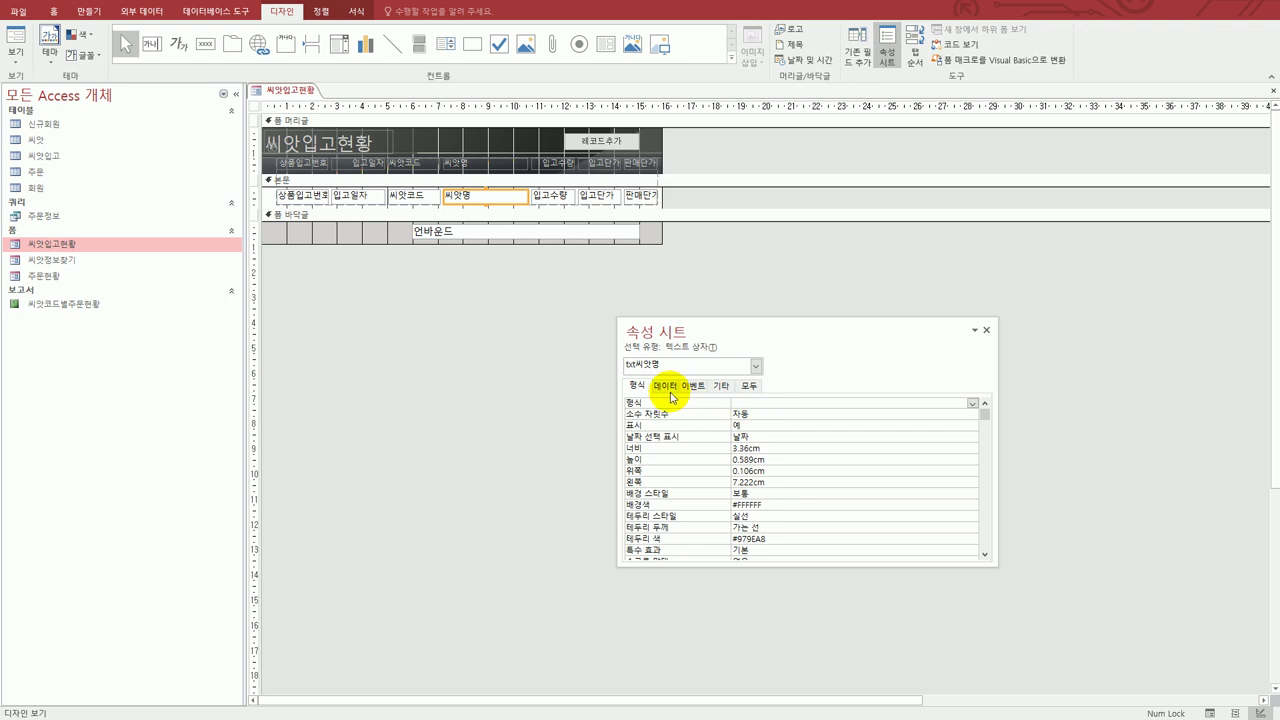
left_click(776, 404)
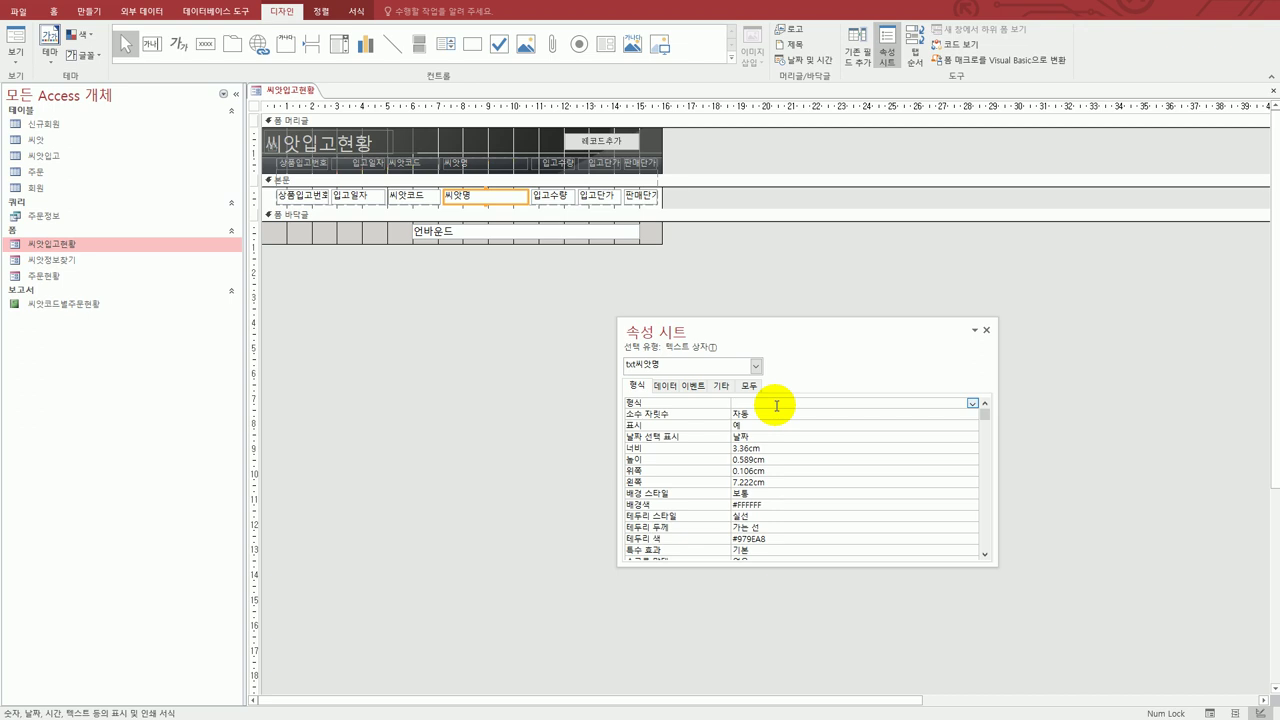
type("@ㅎ")
key("BackSpace")
type("ㅓ")
type("ㅁ")
key("Hangul_Hanja")
left_click(748, 532)
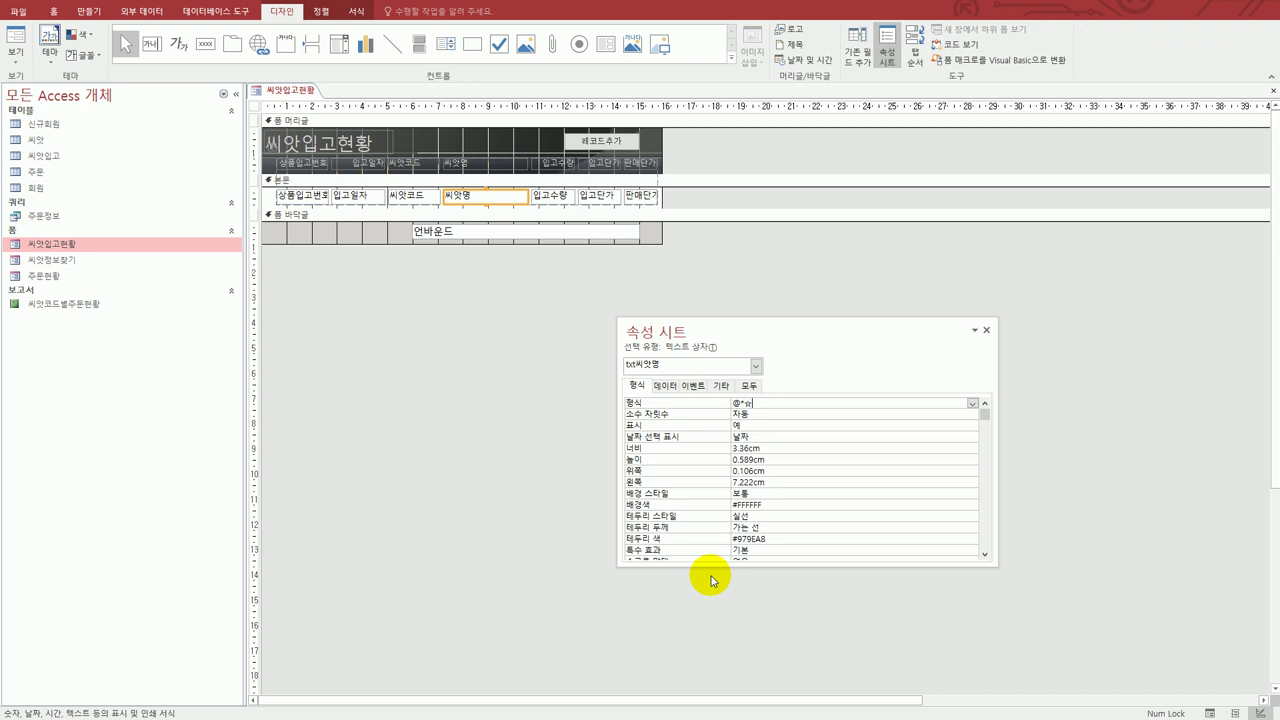
Set the control source of the footer text box txt총판매금액 to =Sum([입고수량]*[판매단가]) and check the expression in the zoom window.
left_click(523, 238)
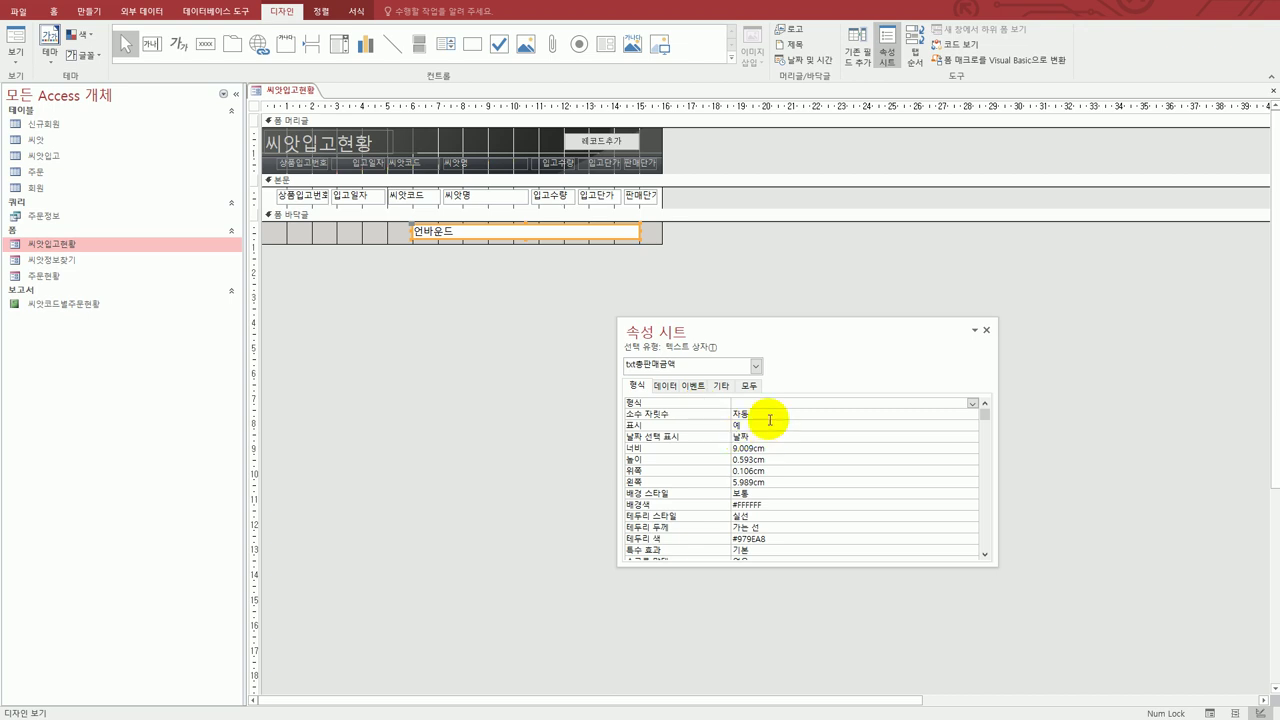
left_click(665, 386)
left_click(763, 403)
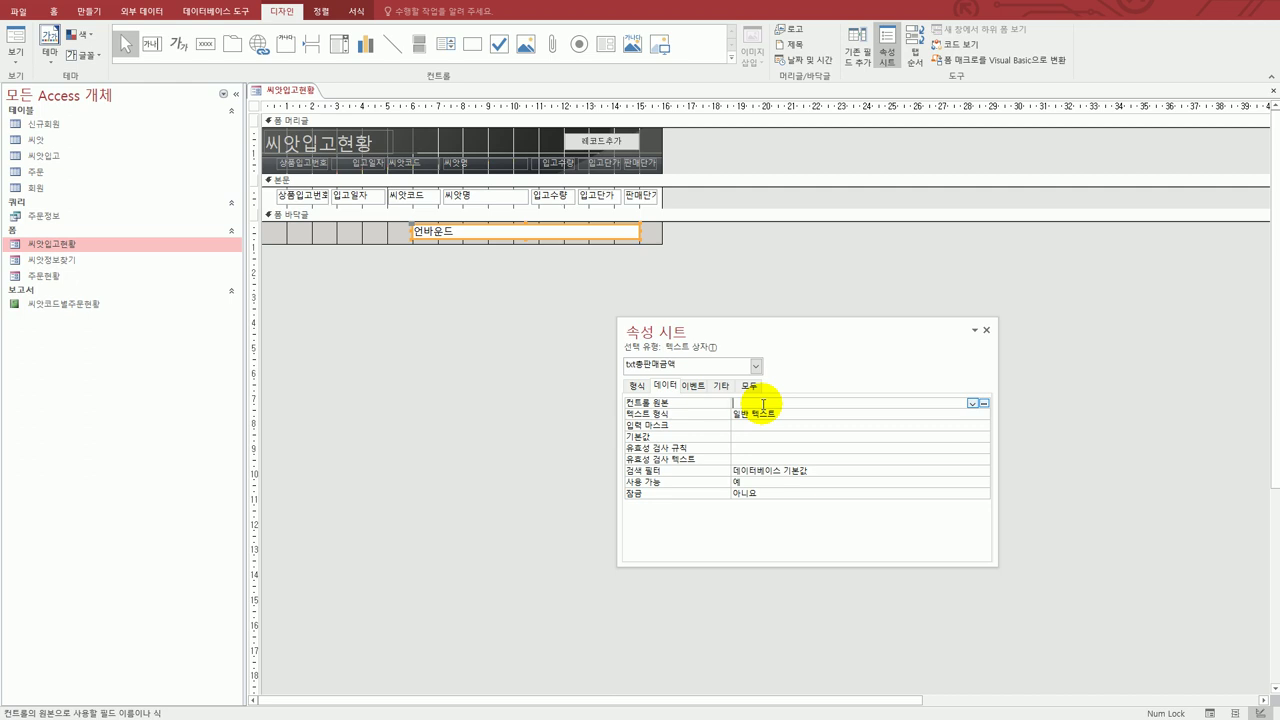
type("=sum(")
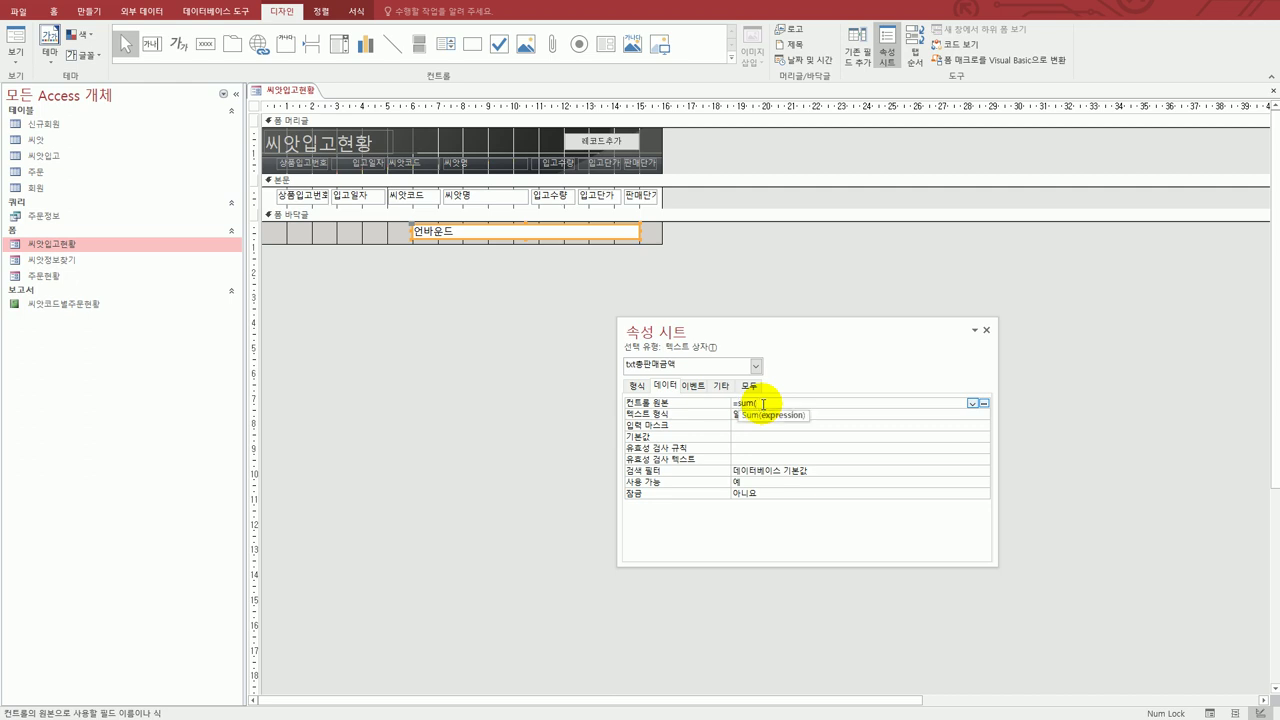
type("[입고수량]*[판매단가])")
left_click(836, 438)
left_click(852, 403)
right_click(857, 402)
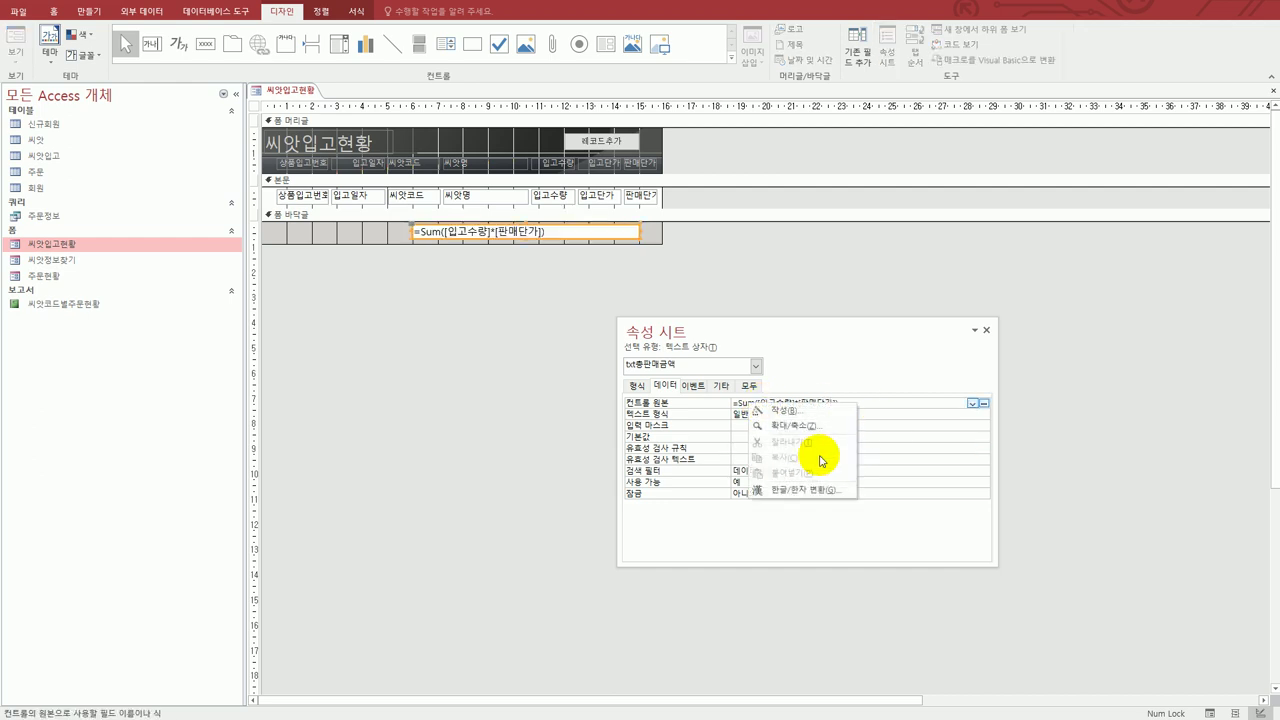
left_click(800, 429)
left_click(588, 304)
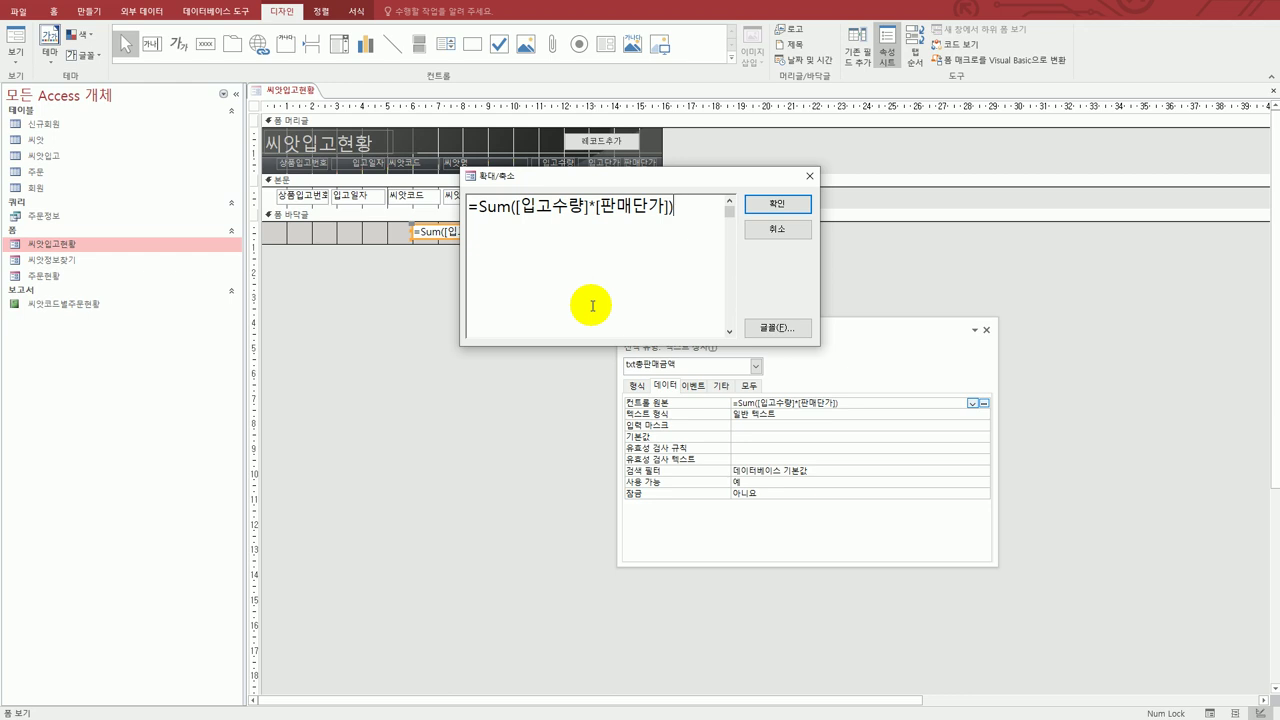
left_click(768, 205)
Start the format of txt총판매금액 in the zoom window with the quoted literal "★ 총 판매금액의 합계 : ".
left_click(637, 386)
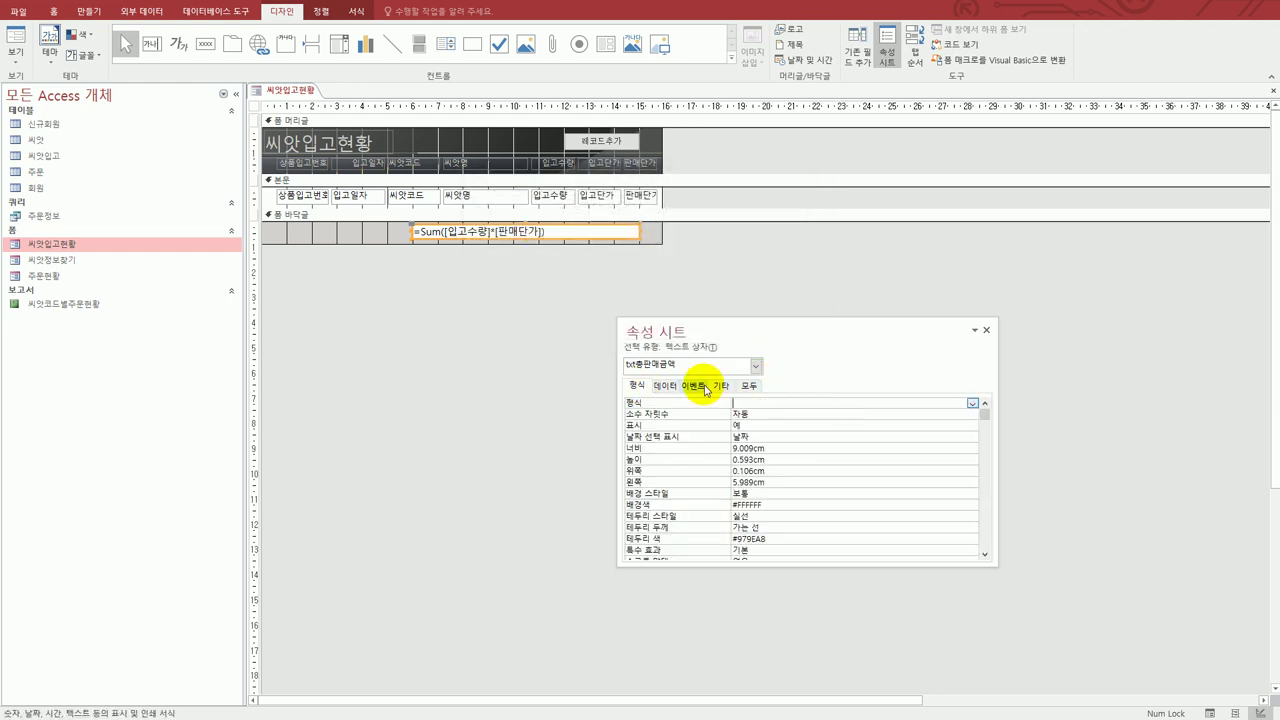
left_click(756, 389)
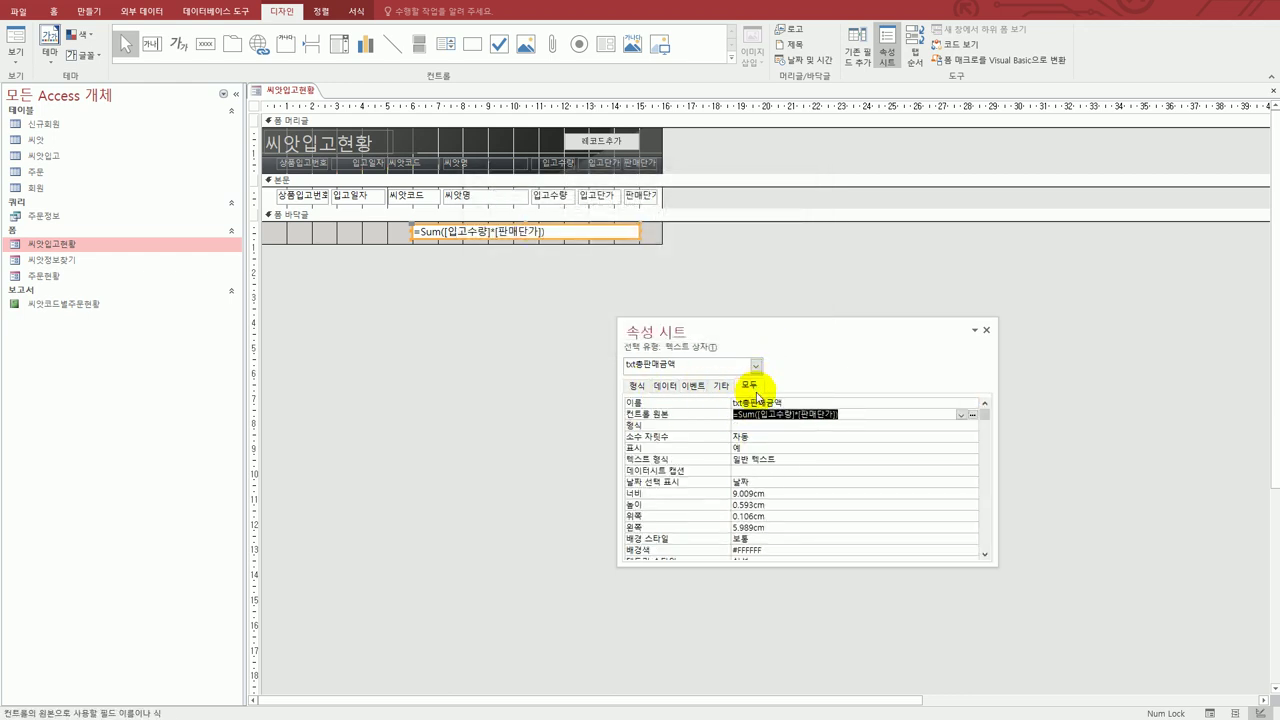
left_click(759, 427)
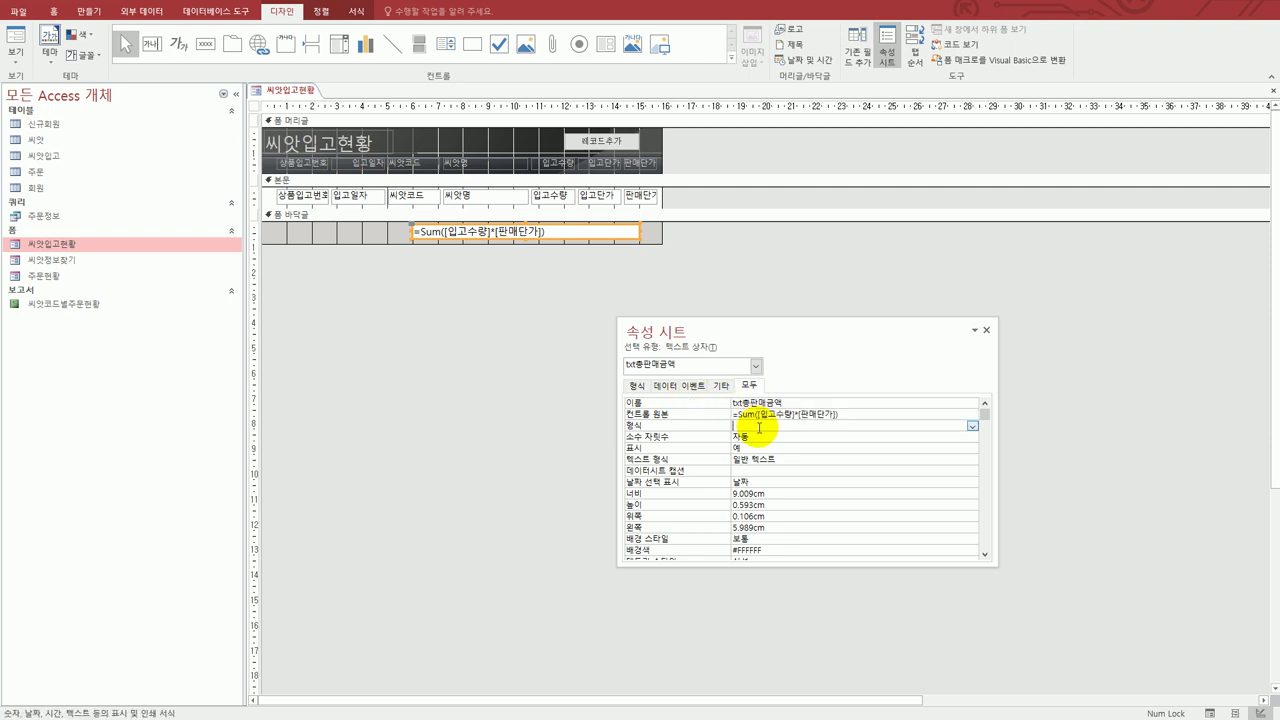
right_click(759, 427)
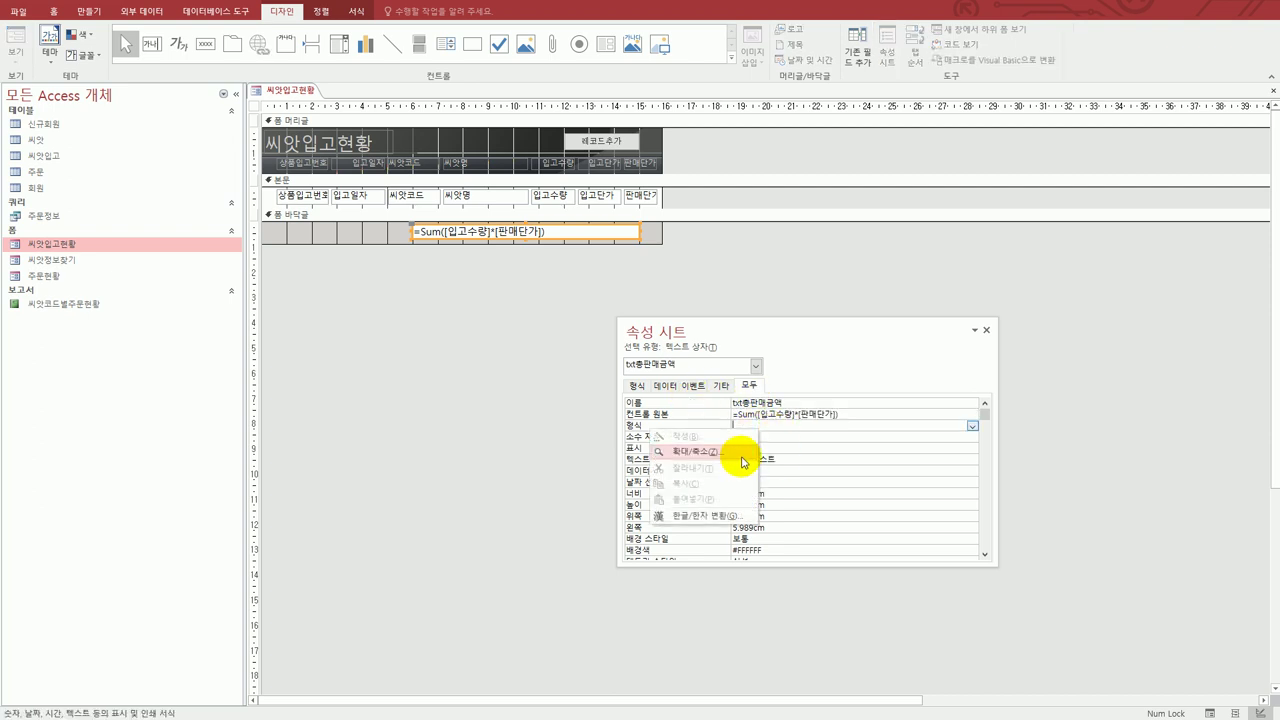
left_click(740, 449)
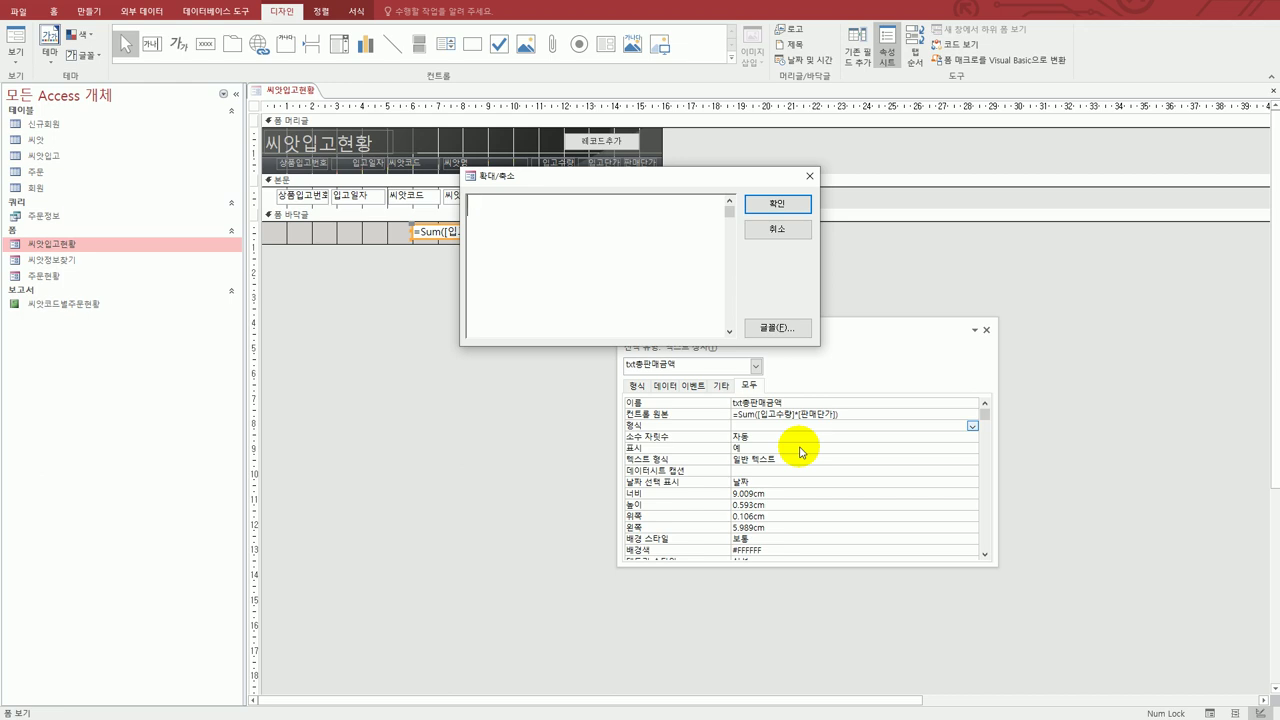
type("\"ㅁ")
key("Hangul_Hanja")
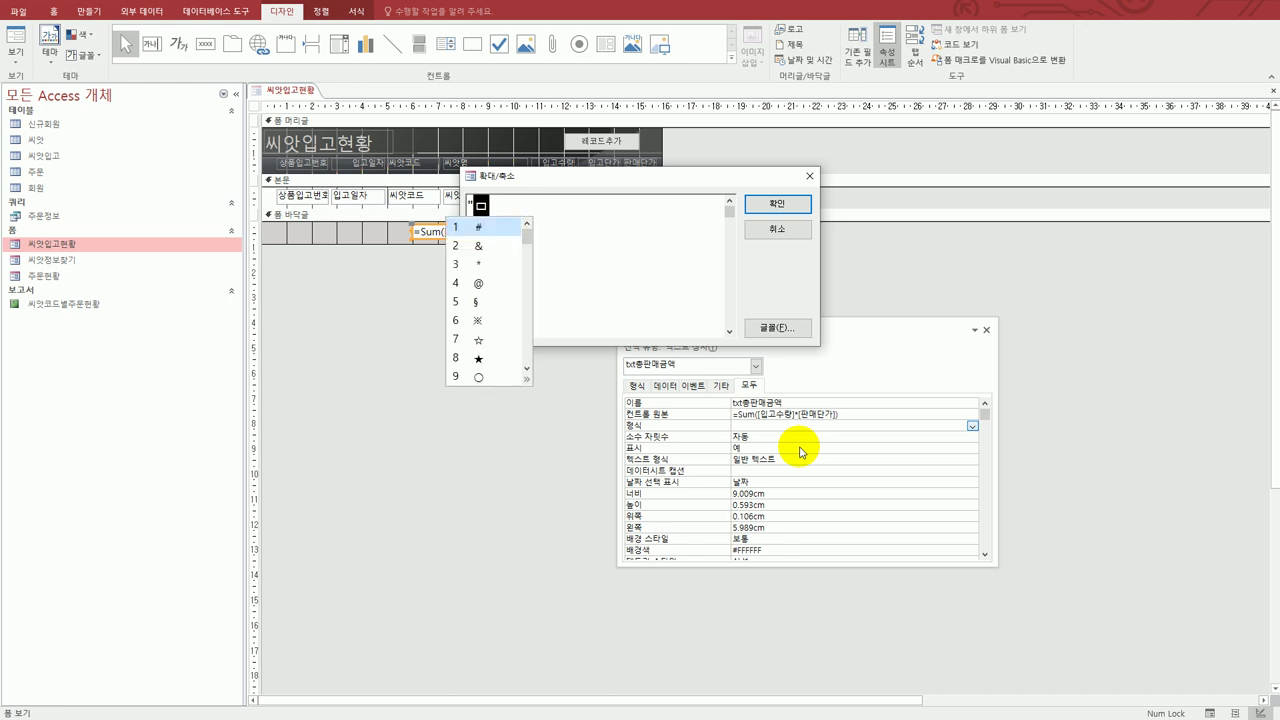
left_click(506, 360)
type("총 판매금애ㄱ")
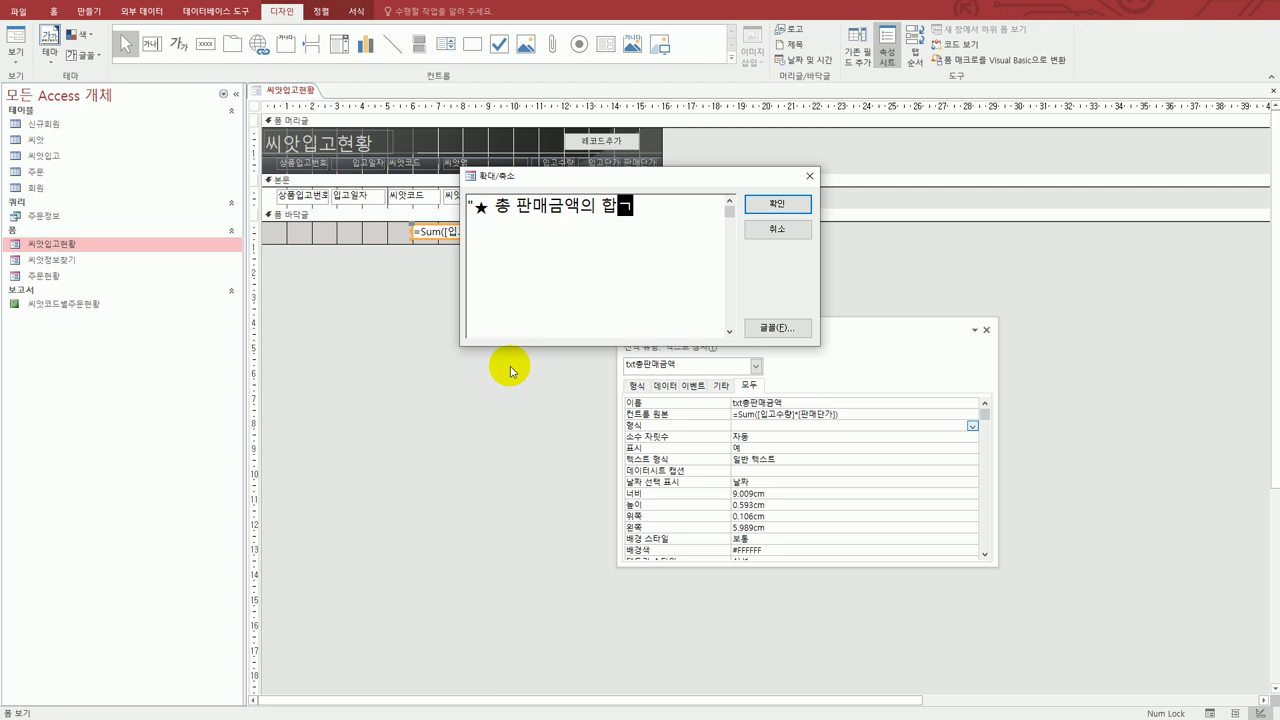
type("의 합ㄱㅖ ")
type(": \"")
Complete the txt총판매금액 format with the number code #,##0 and the quoted suffix "원 ★", and accept it.
type("#,##")
type("0")
type("\"원")
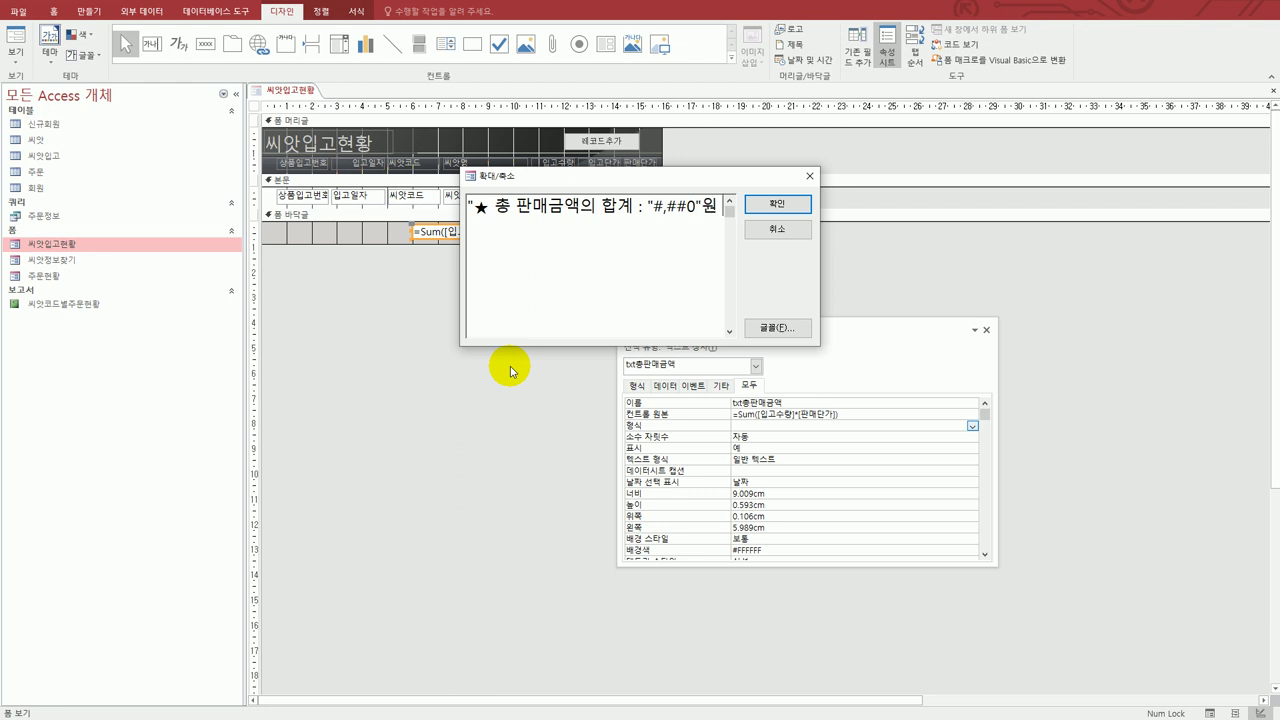
type("ㅁ")
key("Hangul_Hanja")
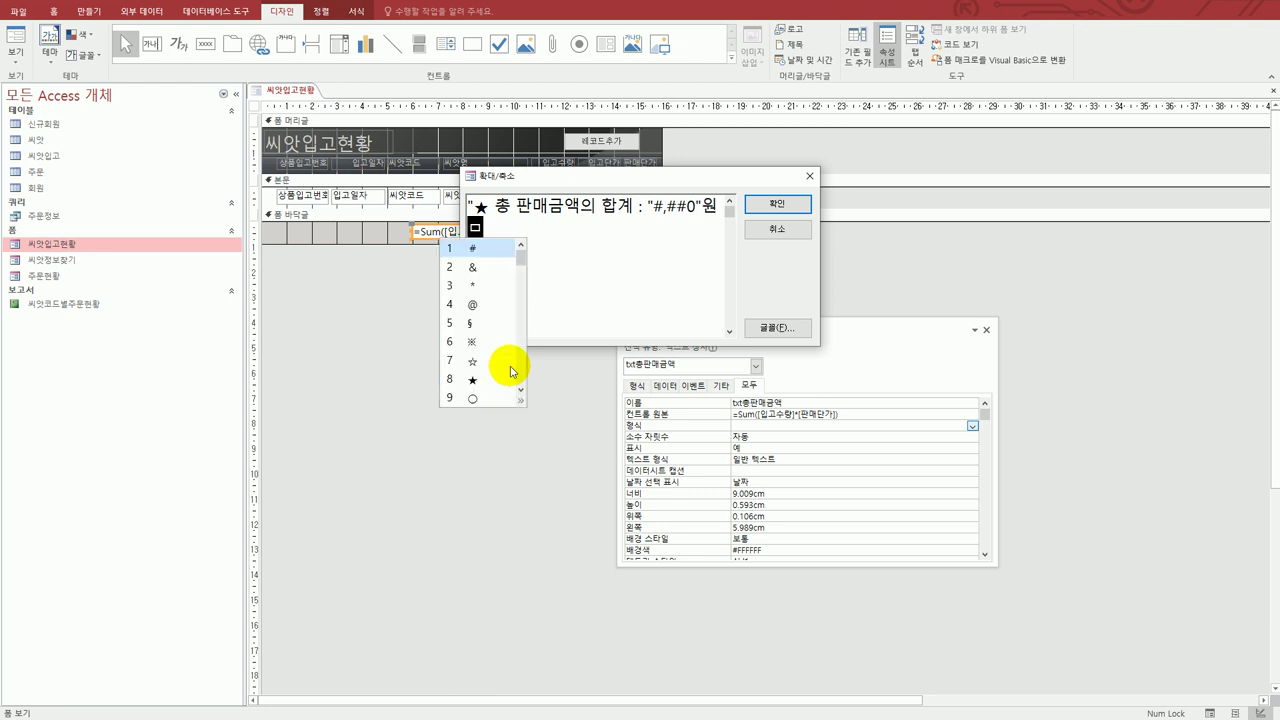
left_click(500, 380)
type("\"")
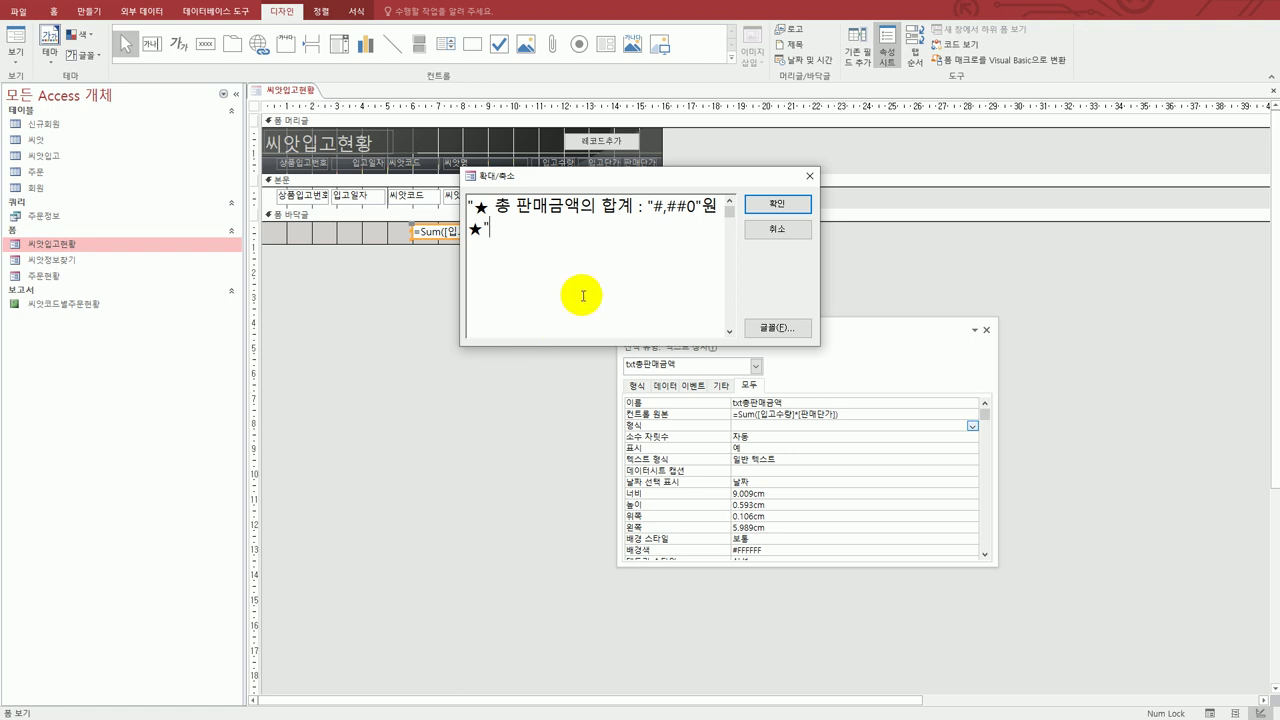
left_click_drag(653, 206, 698, 206)
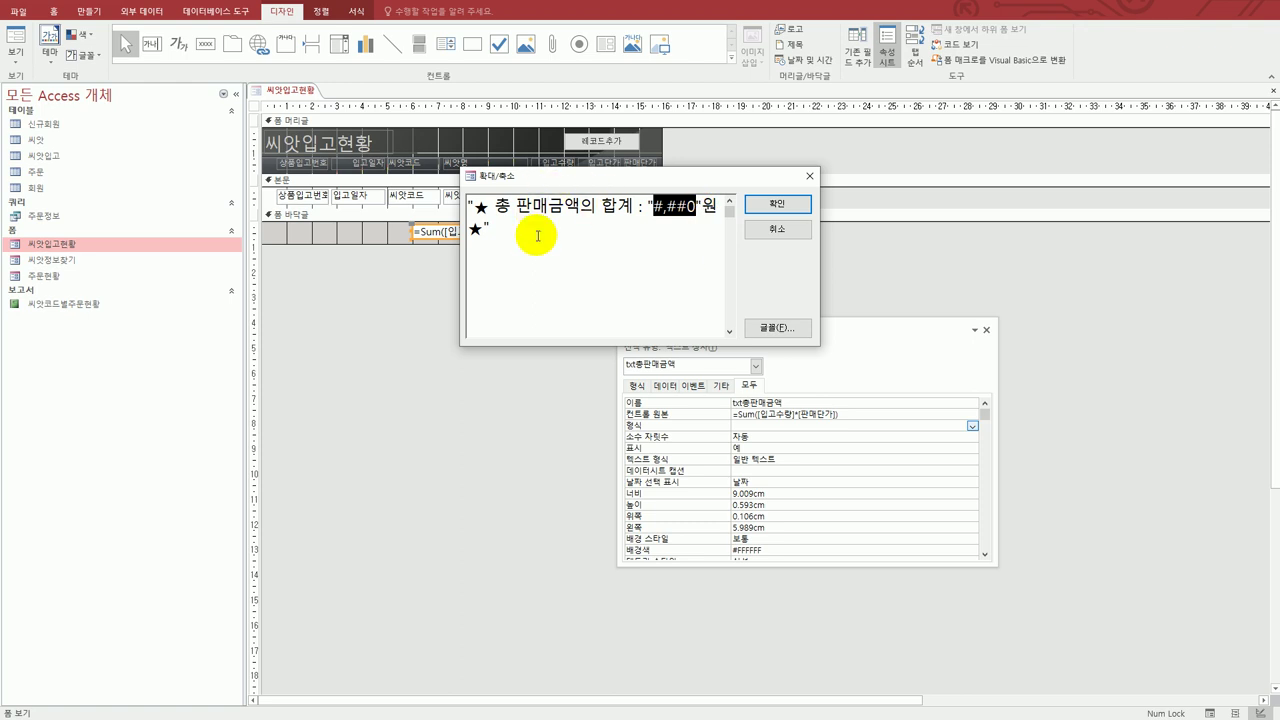
left_click(625, 252)
left_click(768, 204)
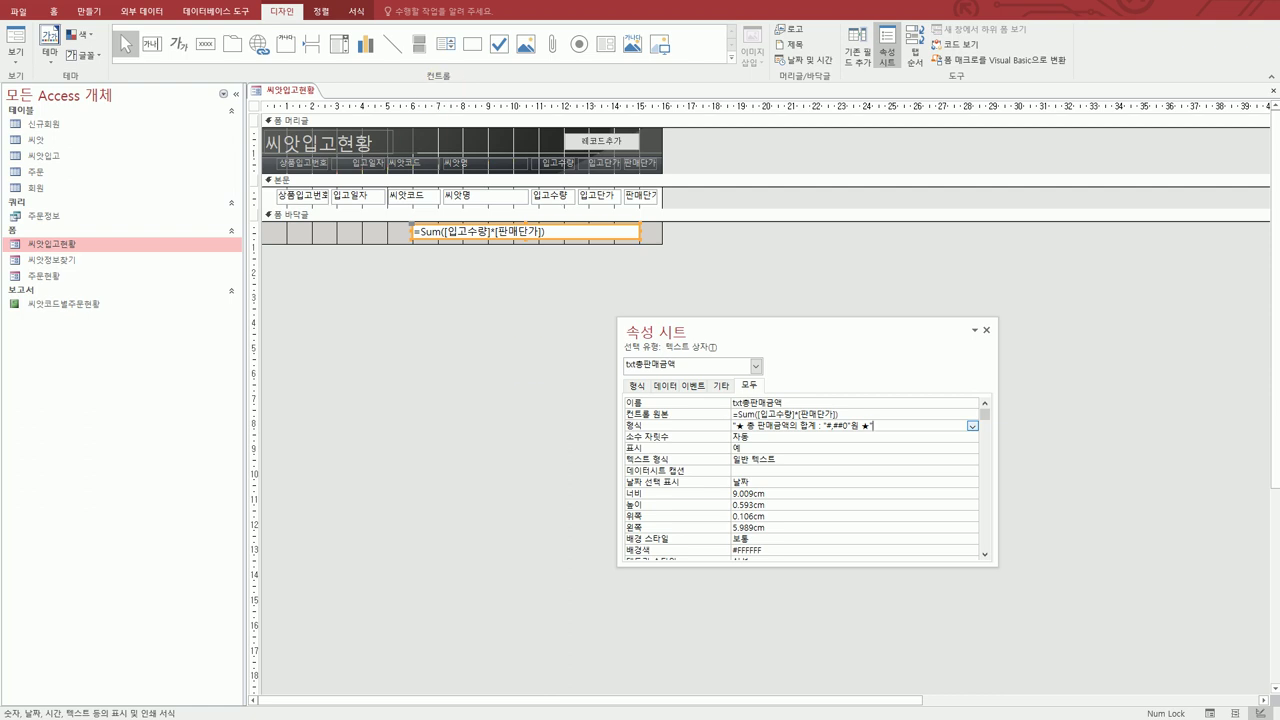
Following instruction ⑤ in the task sheet, set the form's 모달 property to 예 and compare its Form View with the sample picture.
key("alt+Tab")
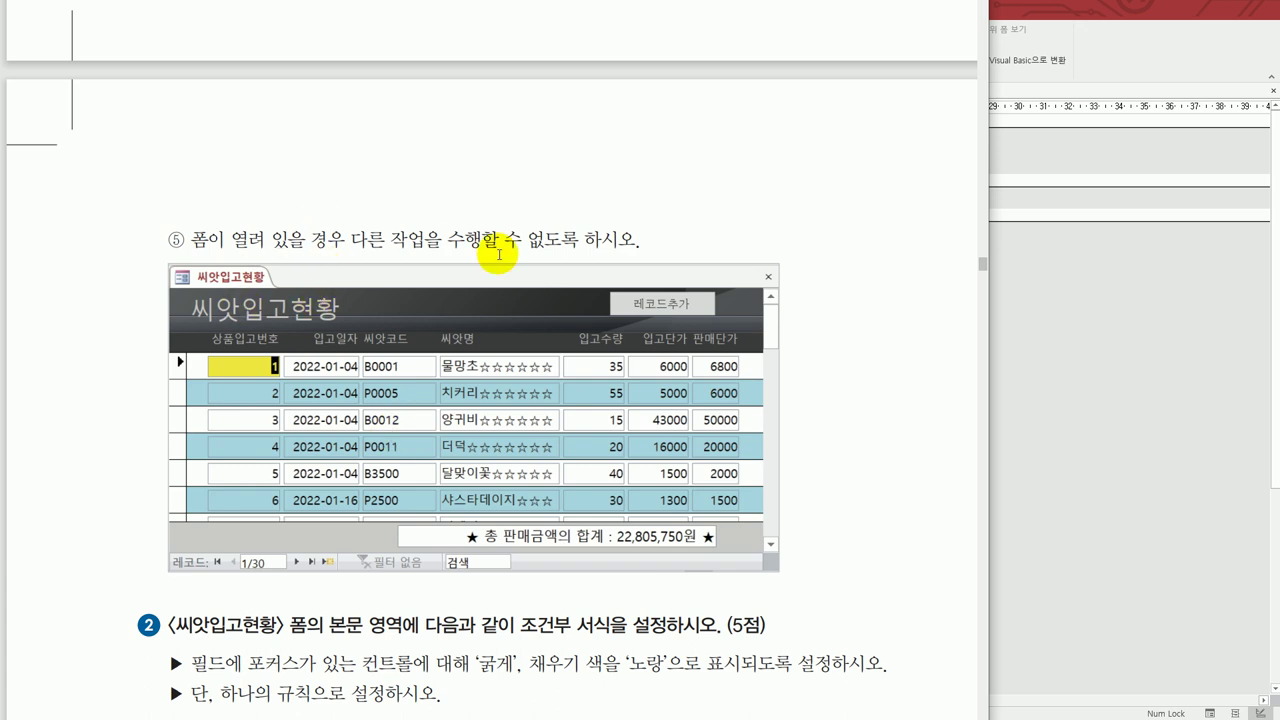
left_click(1067, 400)
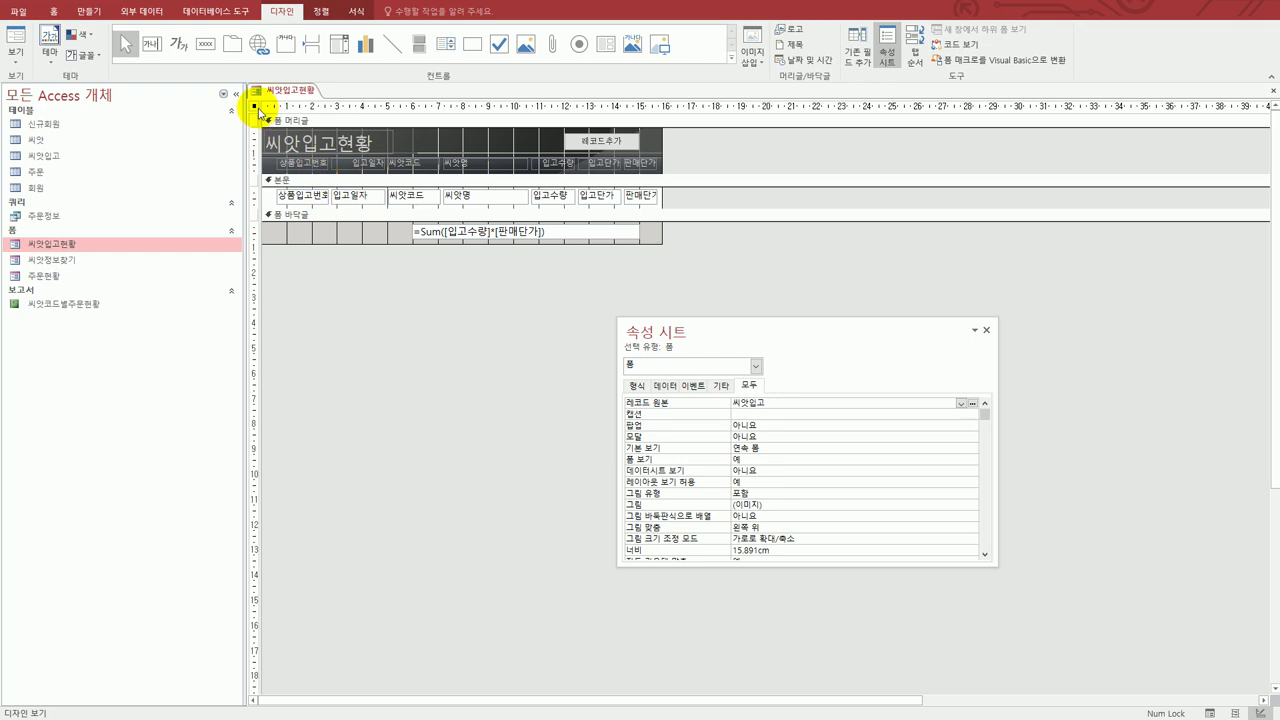
left_click(721, 386)
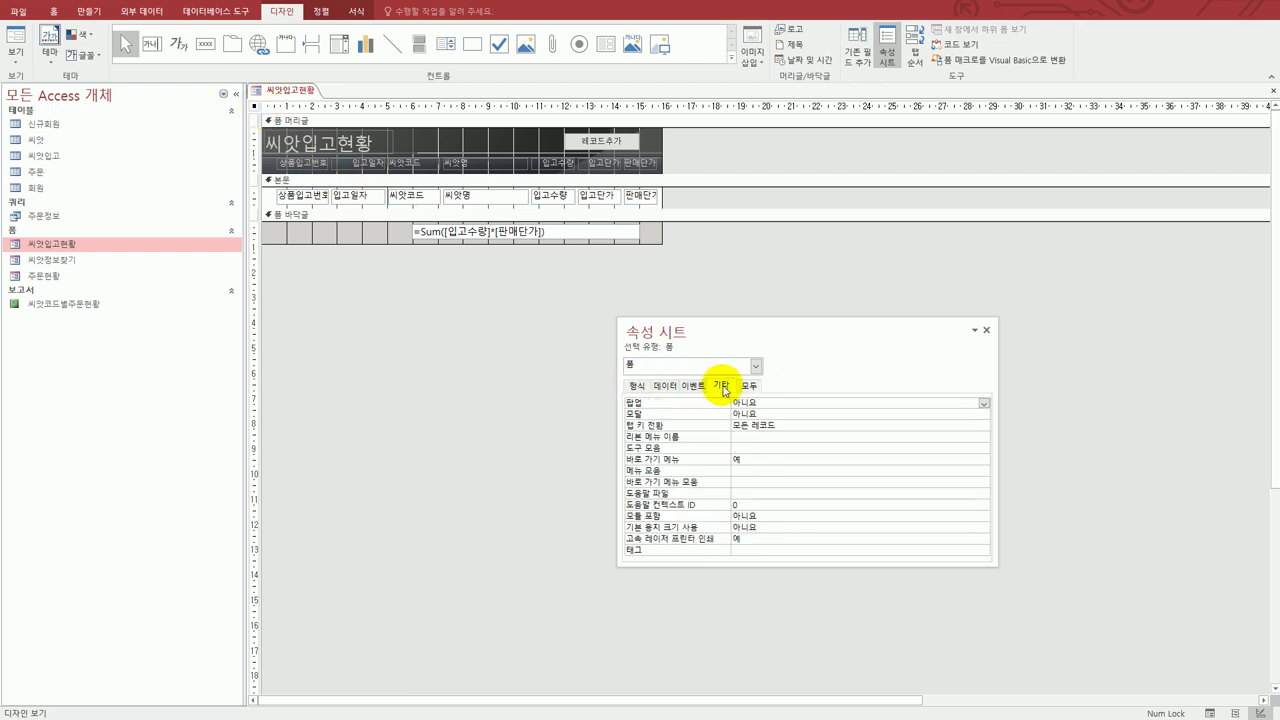
left_click(771, 415)
double_click(771, 415)
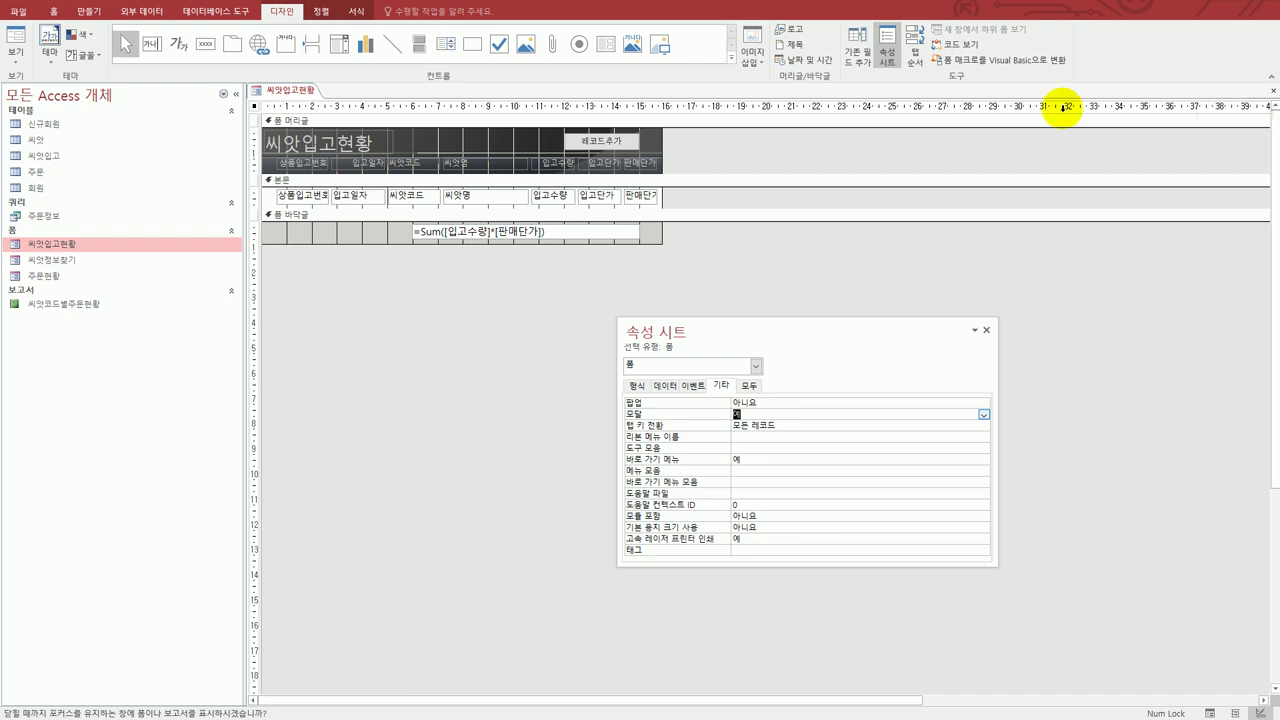
left_click(18, 45)
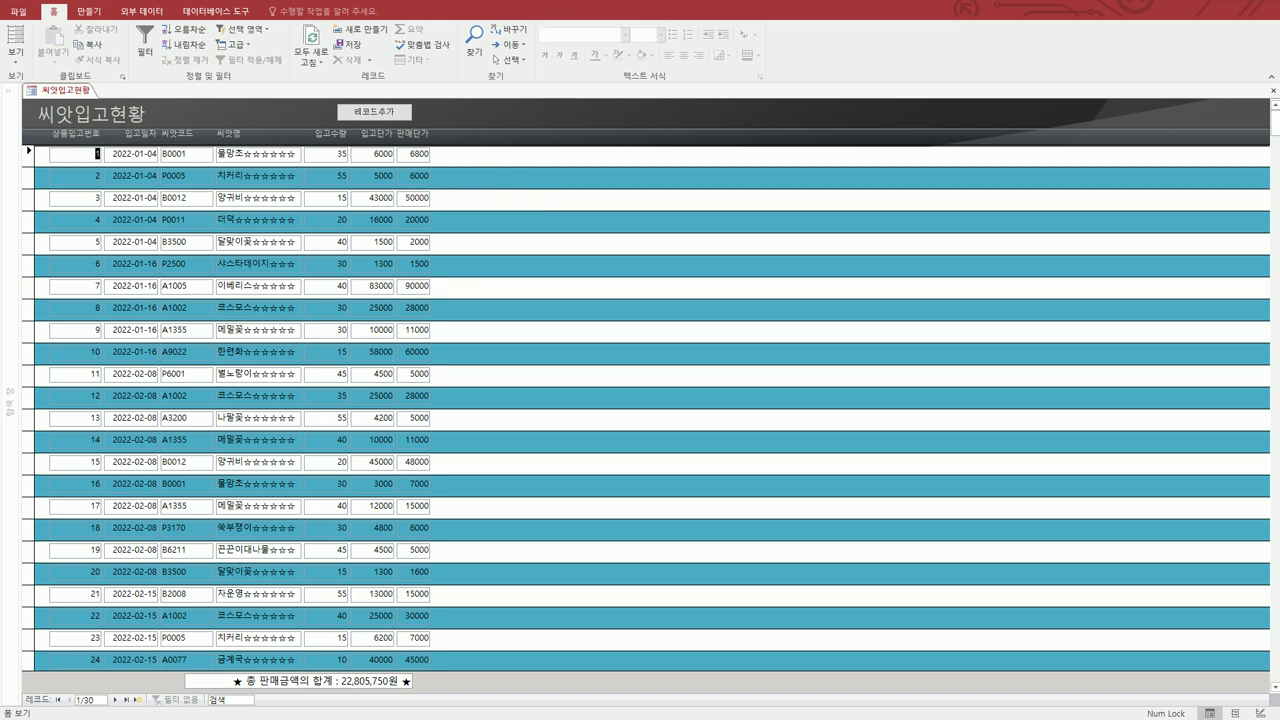
key("alt+Tab")
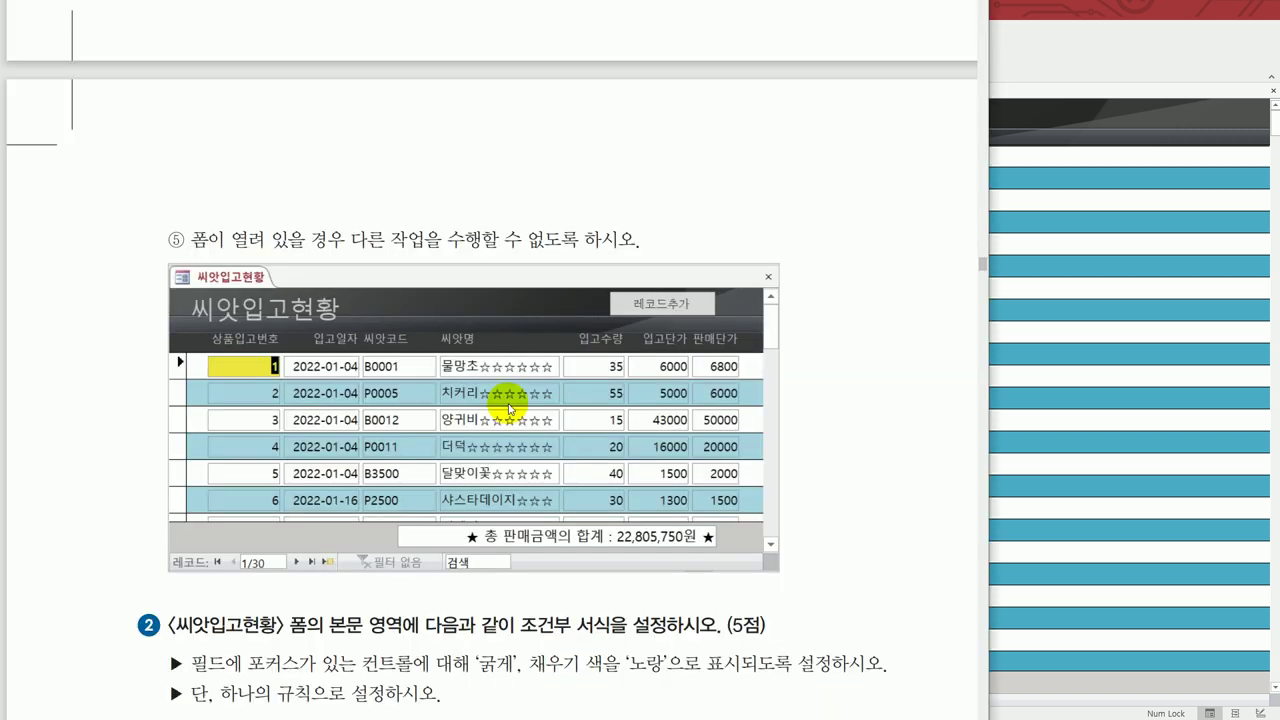
Close the 씨앗입고현황 form and read the conditional formatting instructions of item 2 in the task sheet.
left_click(1158, 58)
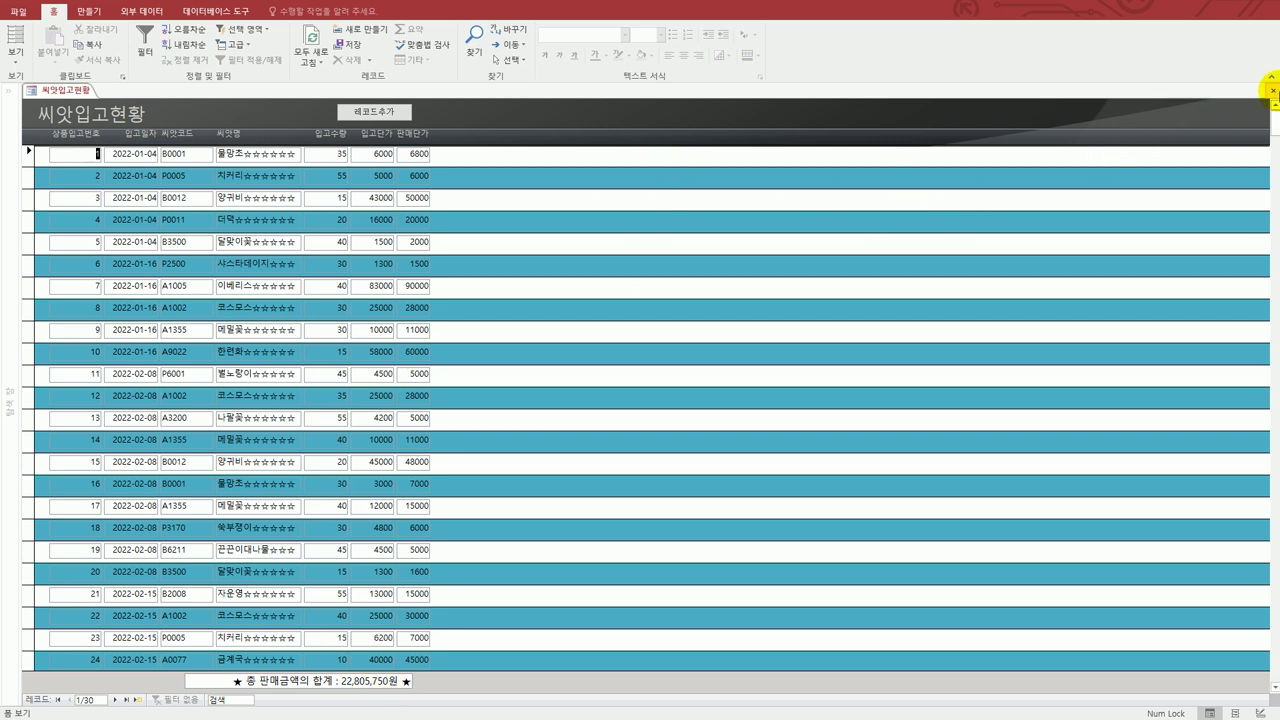
left_click(1272, 90)
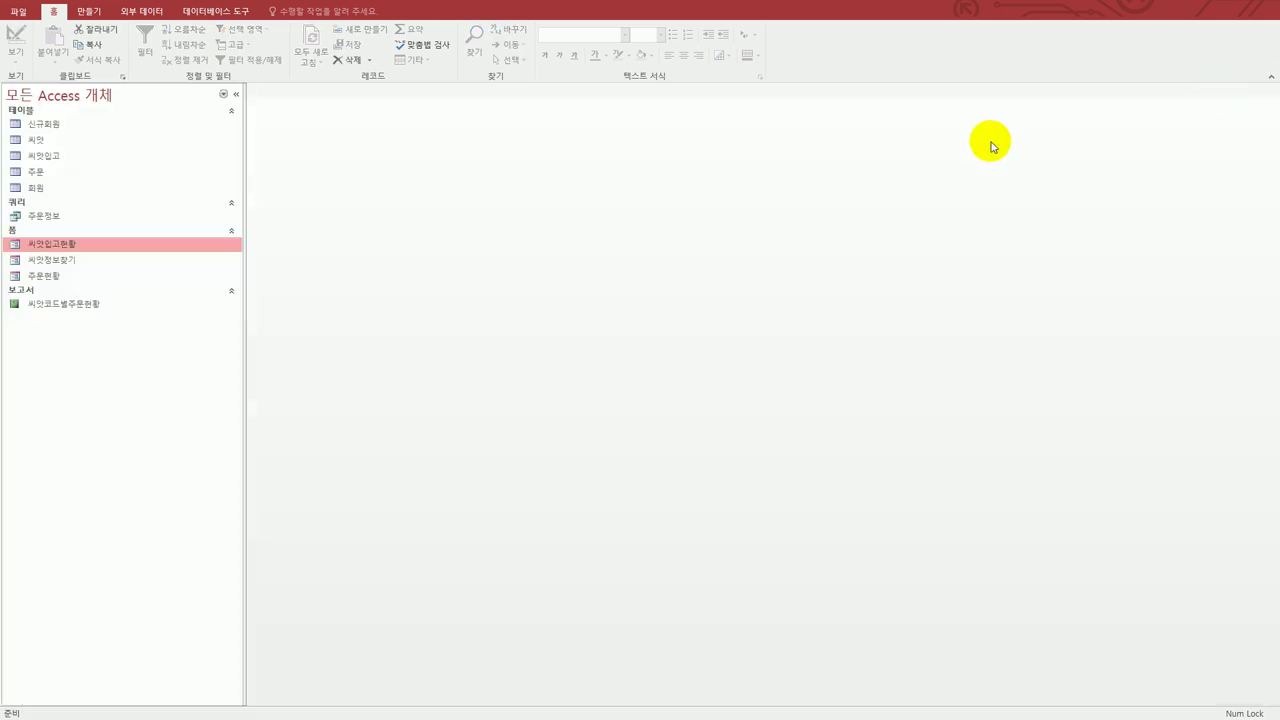
key("alt+Tab")
scroll(600, 578, "down", 3)
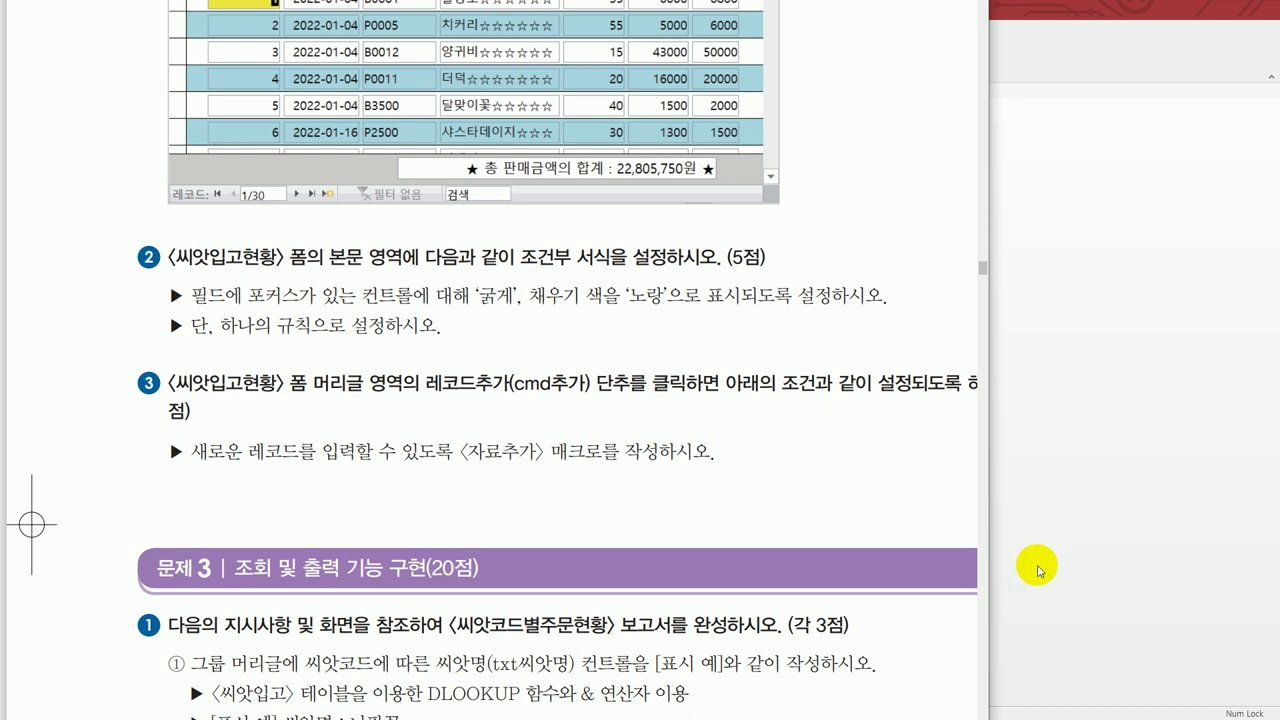
left_click(1037, 567)
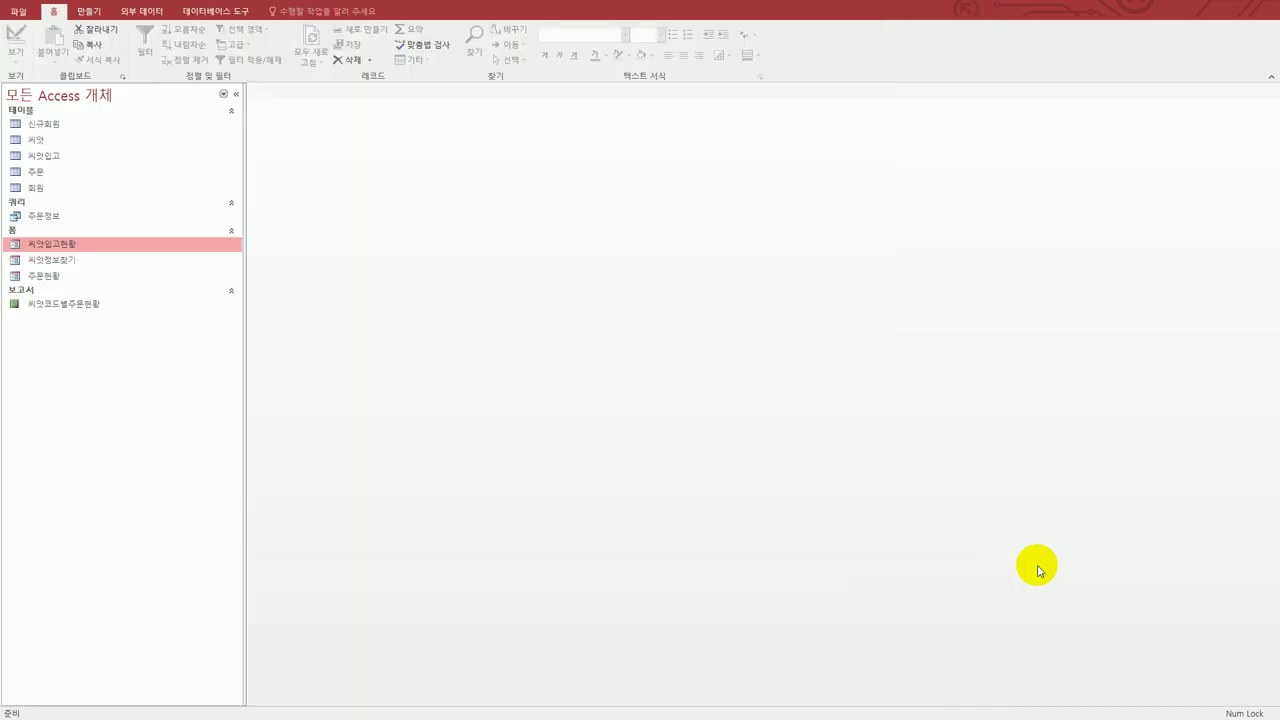
Open the 씨앗입고현황 form in Design View and start a new conditional formatting rule for all controls in the 본문 section.
right_click(99, 246)
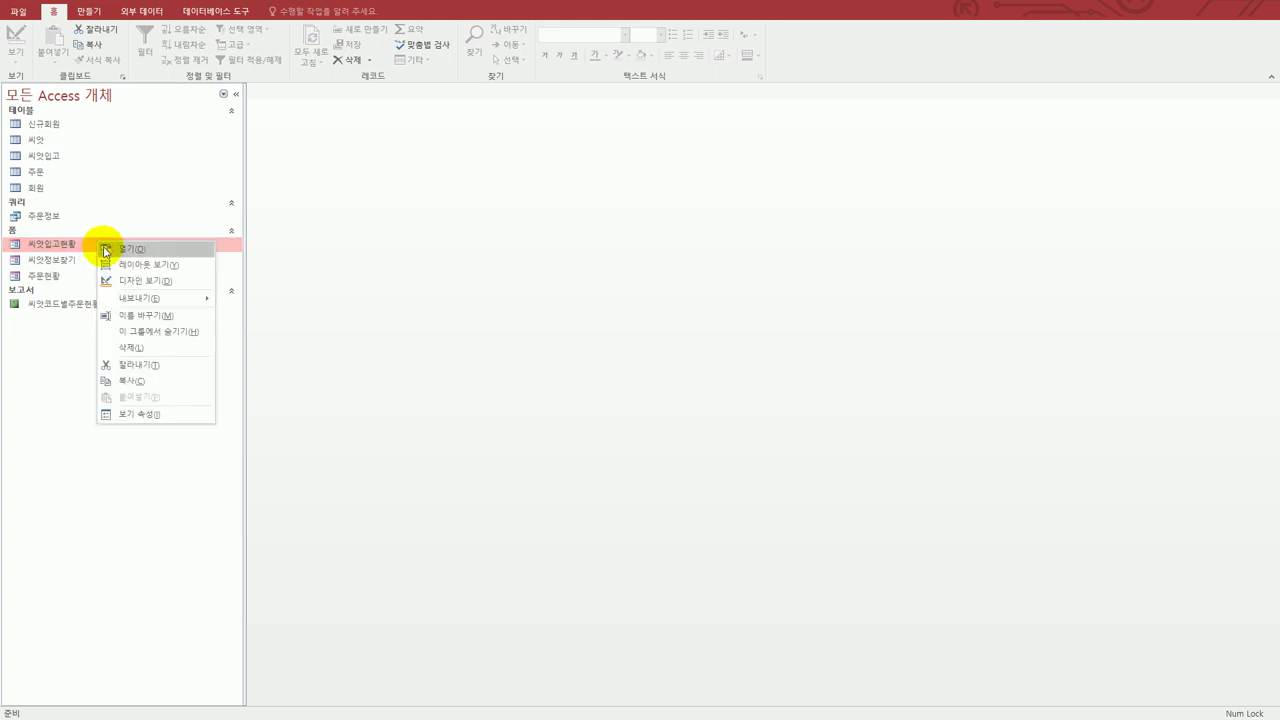
left_click(130, 284)
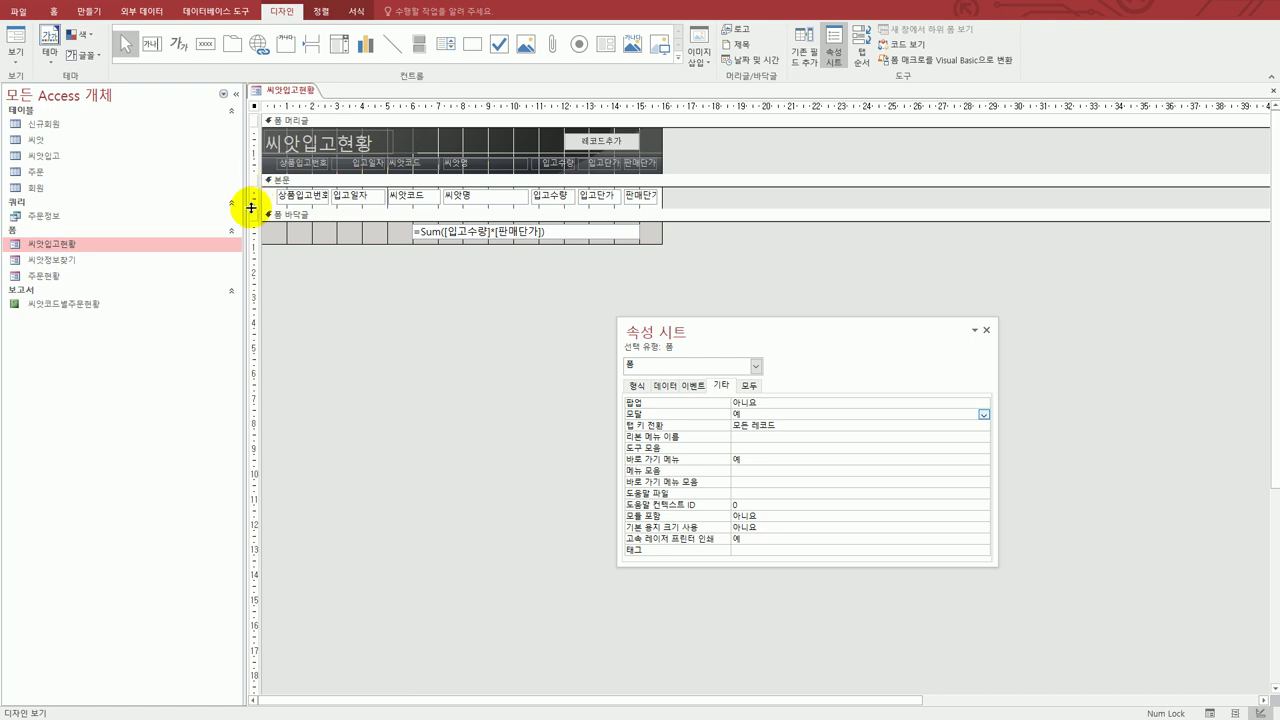
left_click(251, 194)
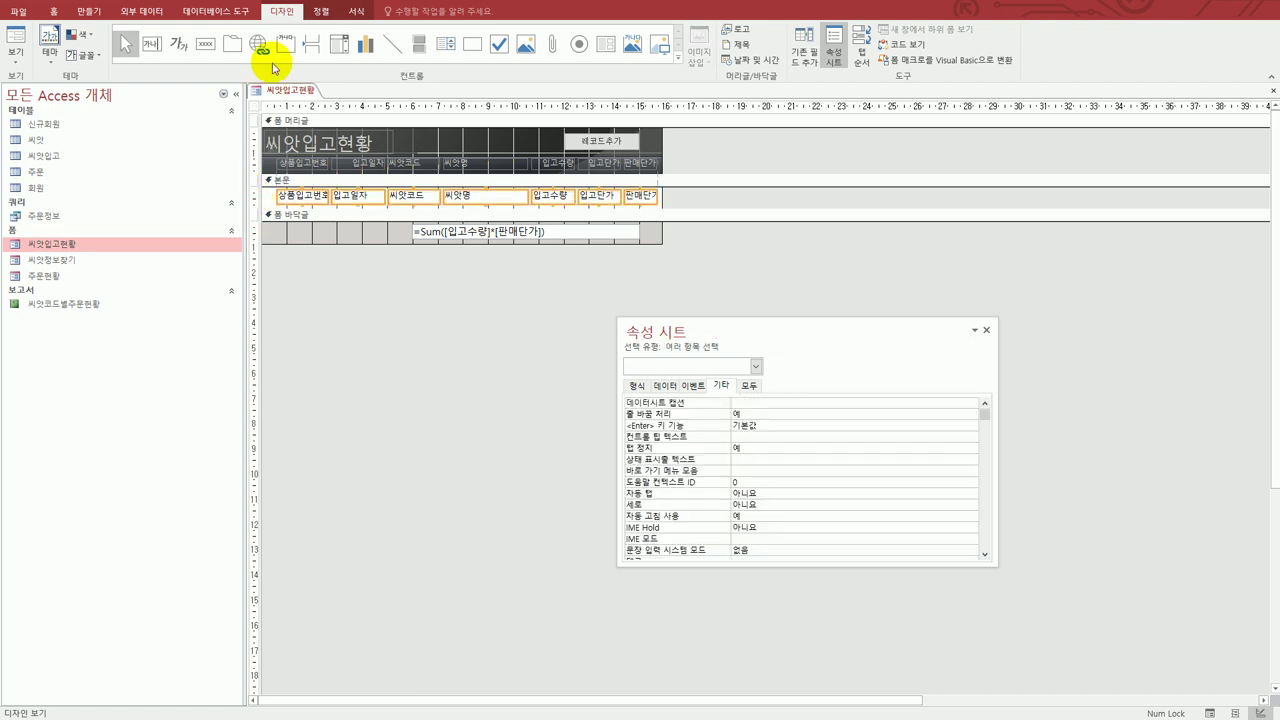
left_click(356, 11)
left_click(476, 42)
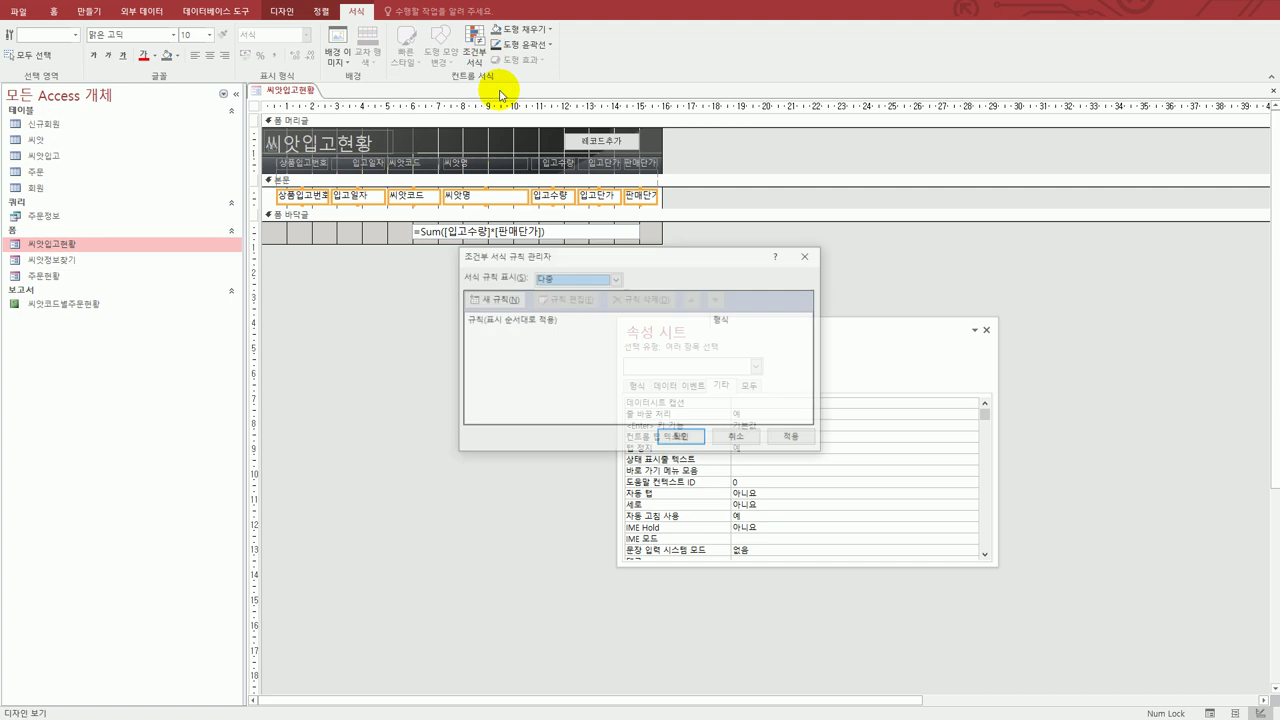
left_click_drag(629, 257, 923, 289)
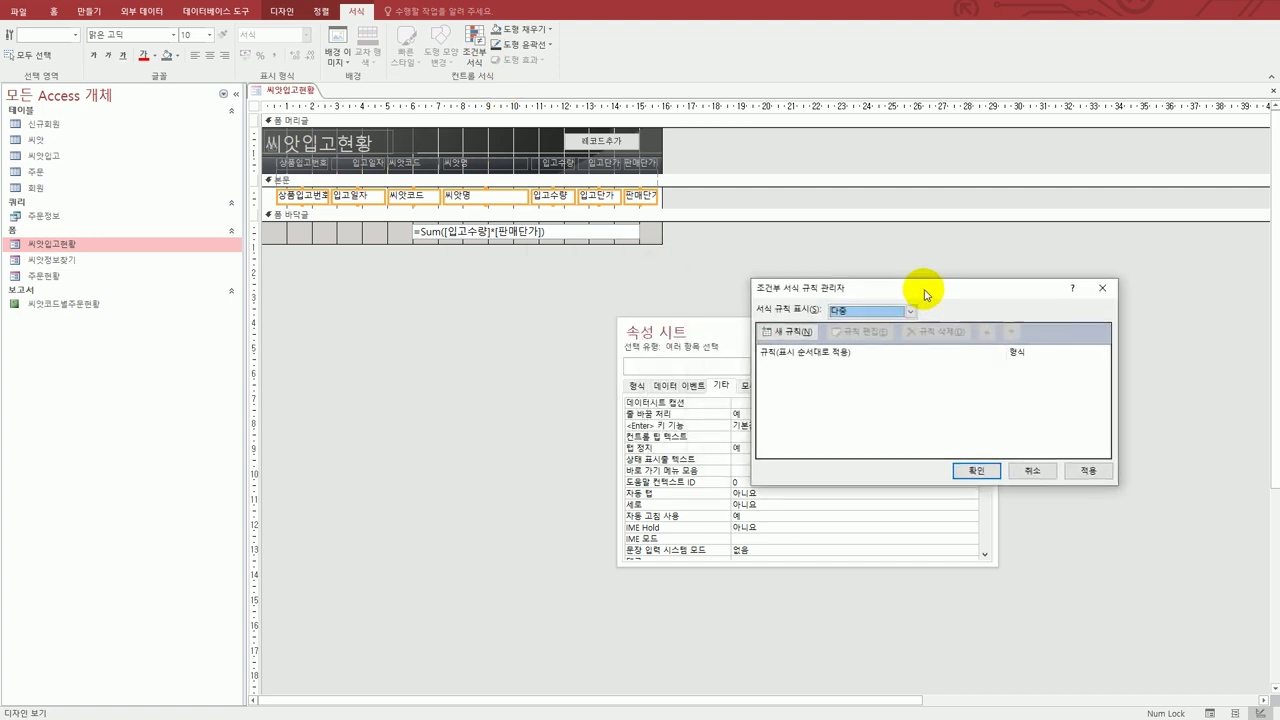
left_click(787, 331)
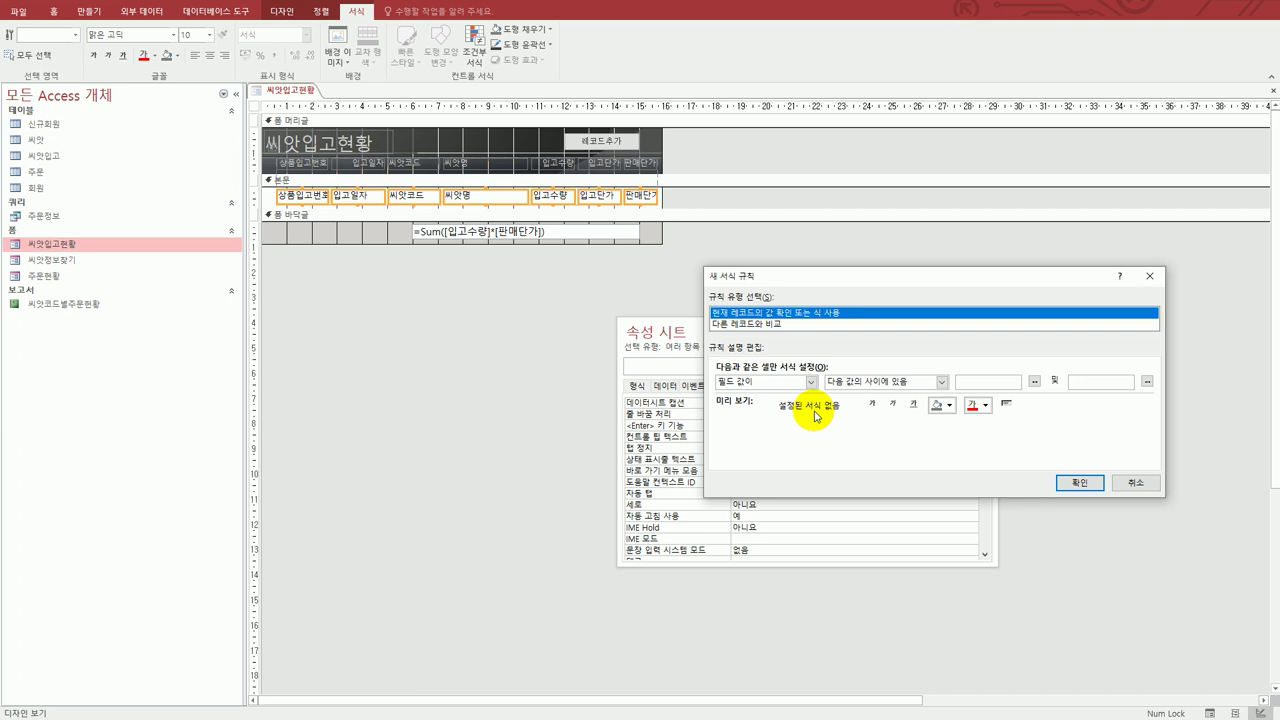
Define the rule as 필드에 포커스가 있음 with bold text and a yellow fill, and apply it to the selected controls.
left_click(811, 382)
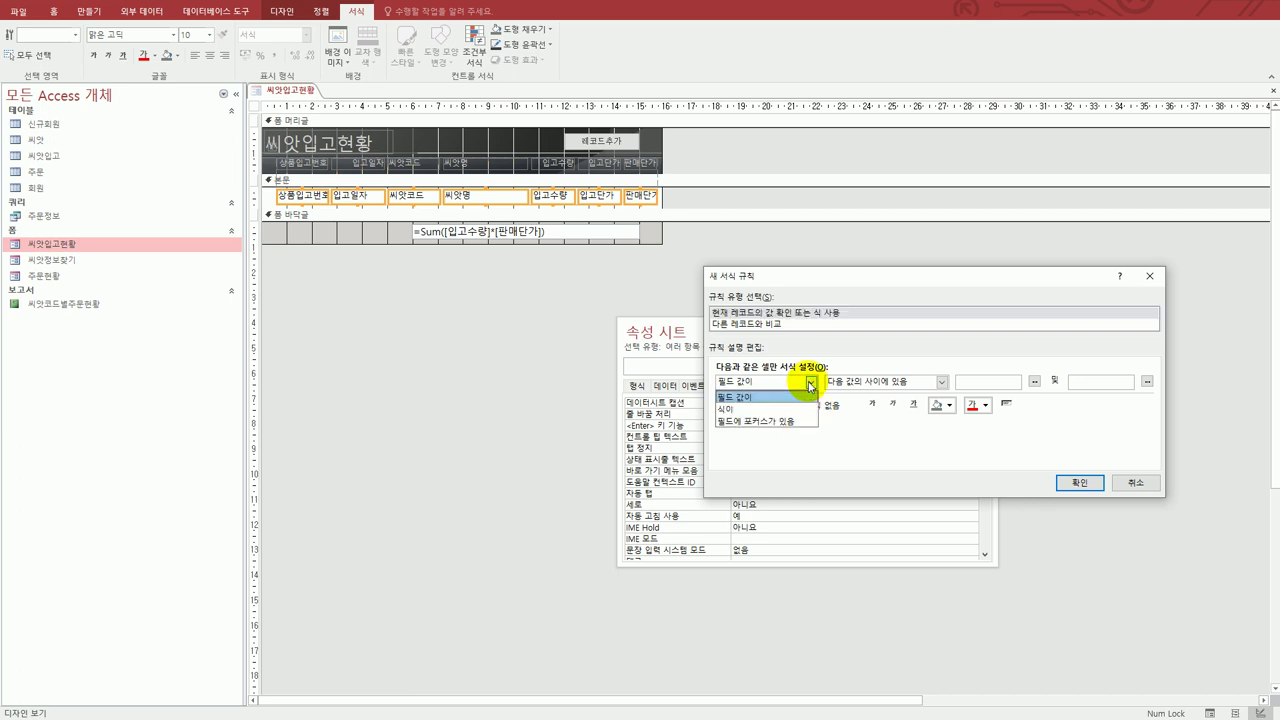
left_click(797, 427)
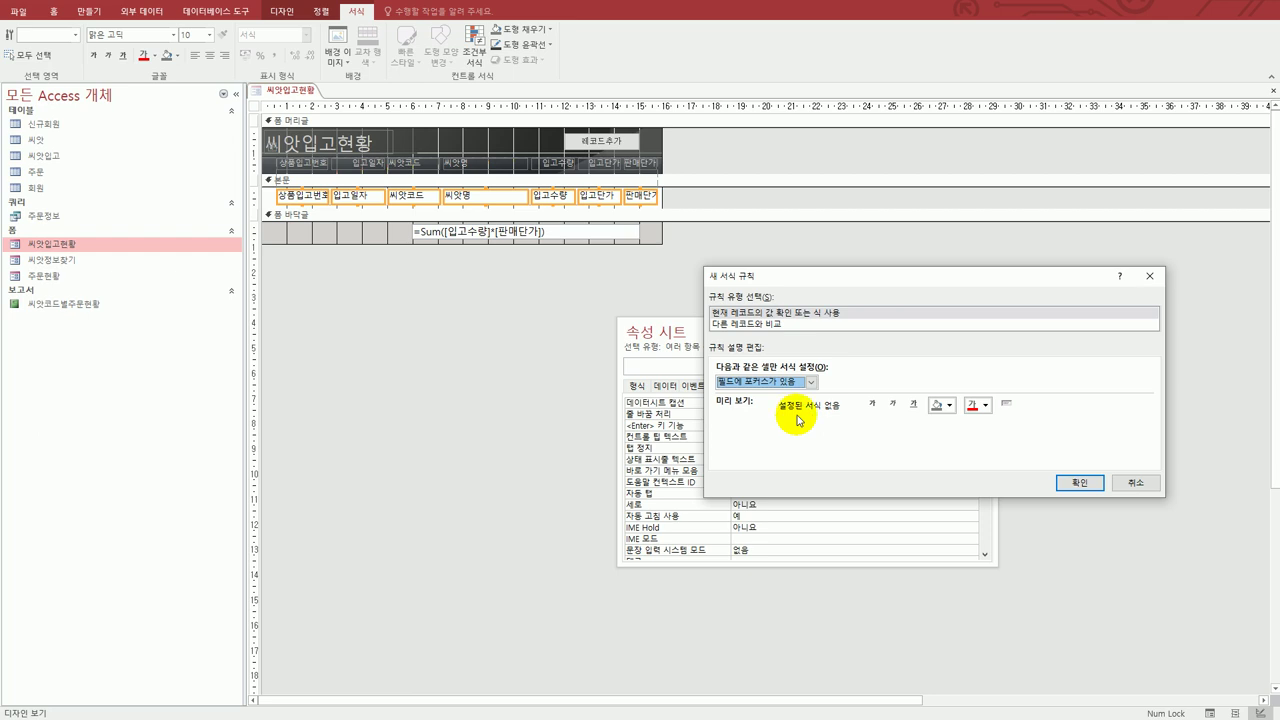
left_click(871, 405)
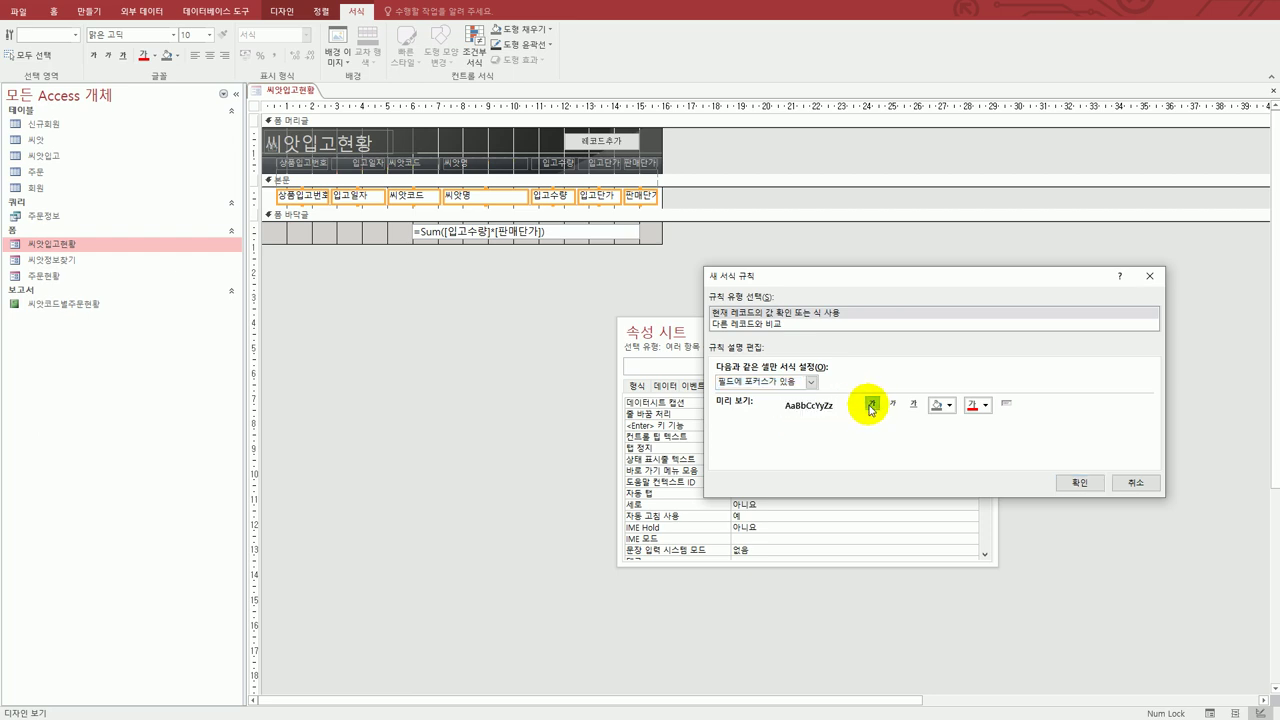
left_click(950, 405)
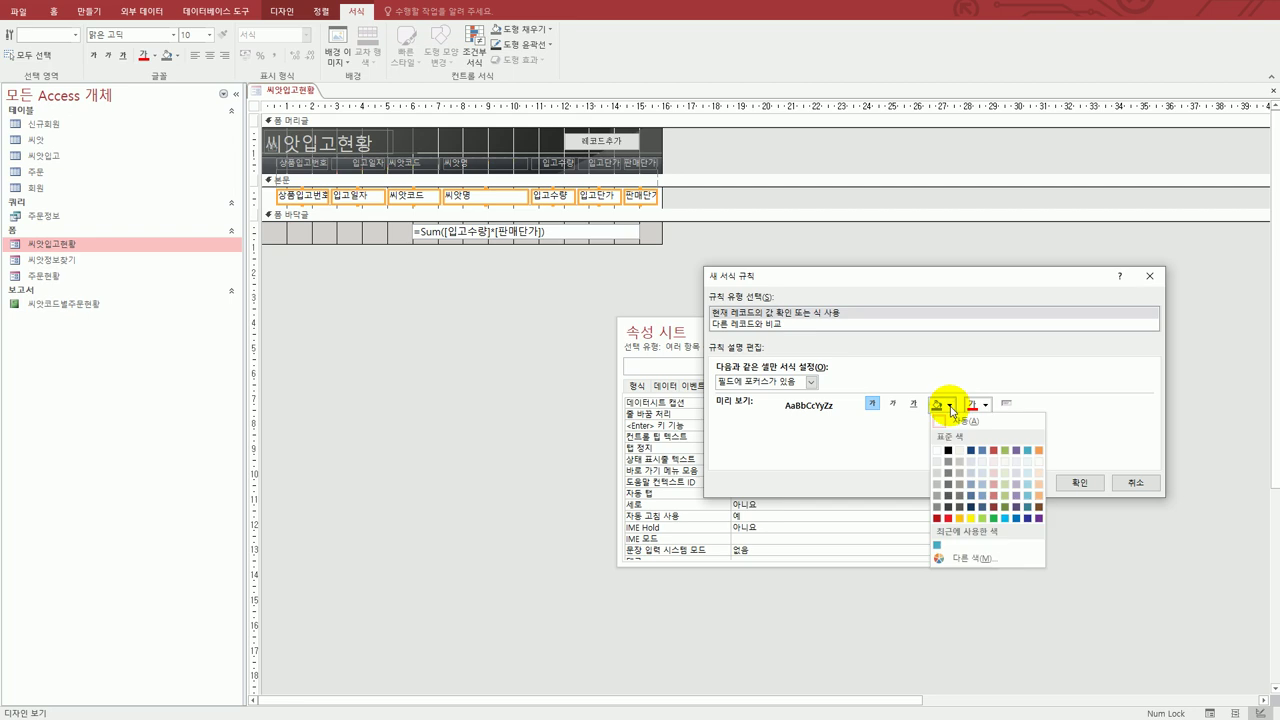
left_click(970, 520)
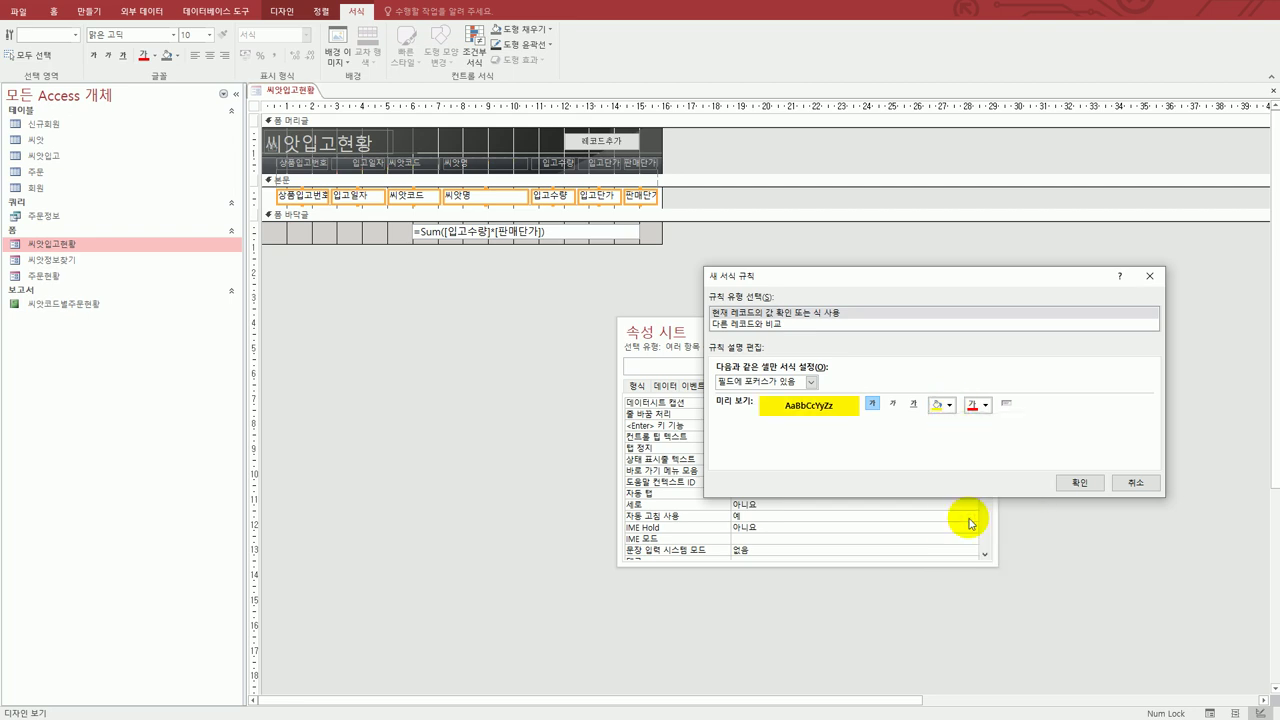
left_click(1066, 481)
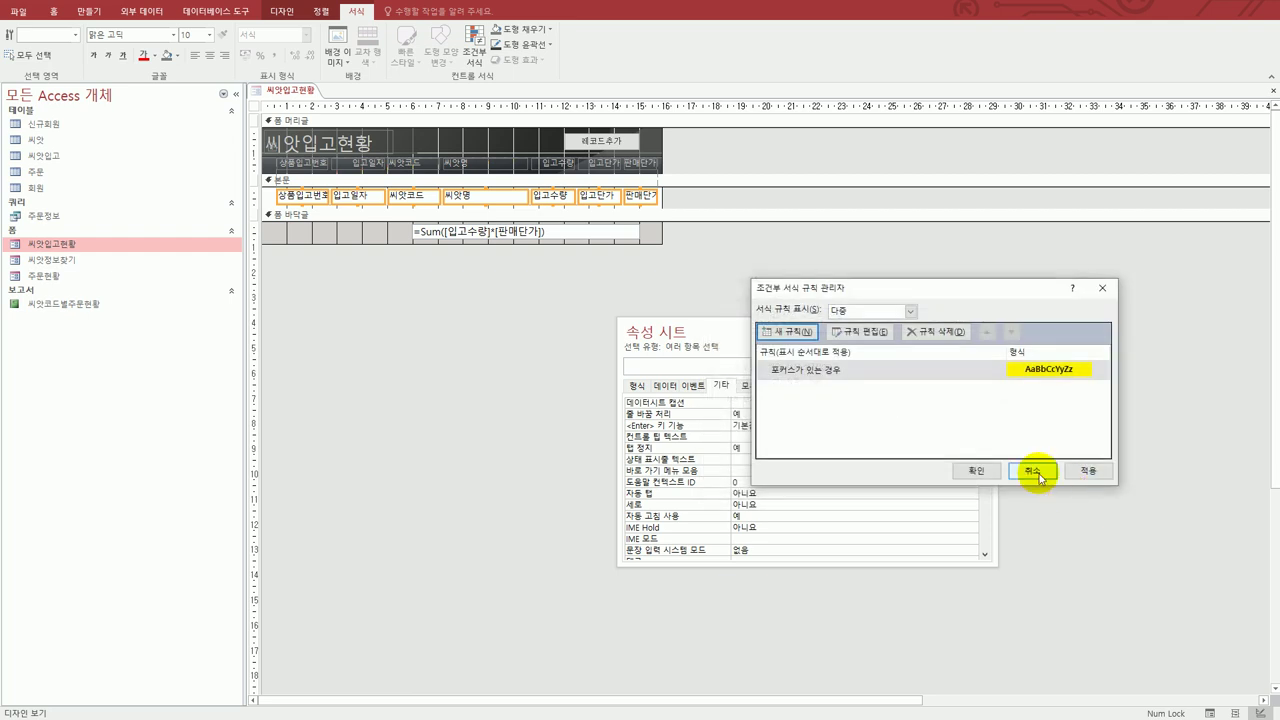
left_click(982, 469)
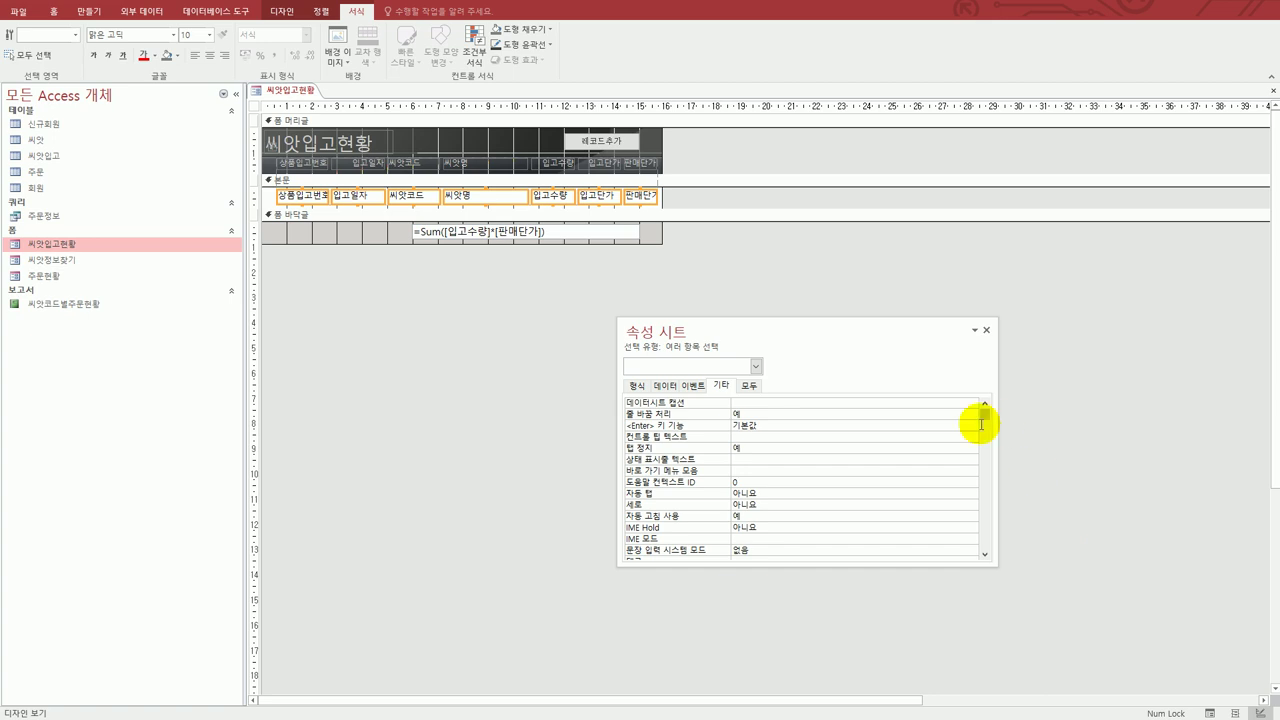
left_click(606, 158, "shift")
left_click(827, 271)
left_click(630, 141)
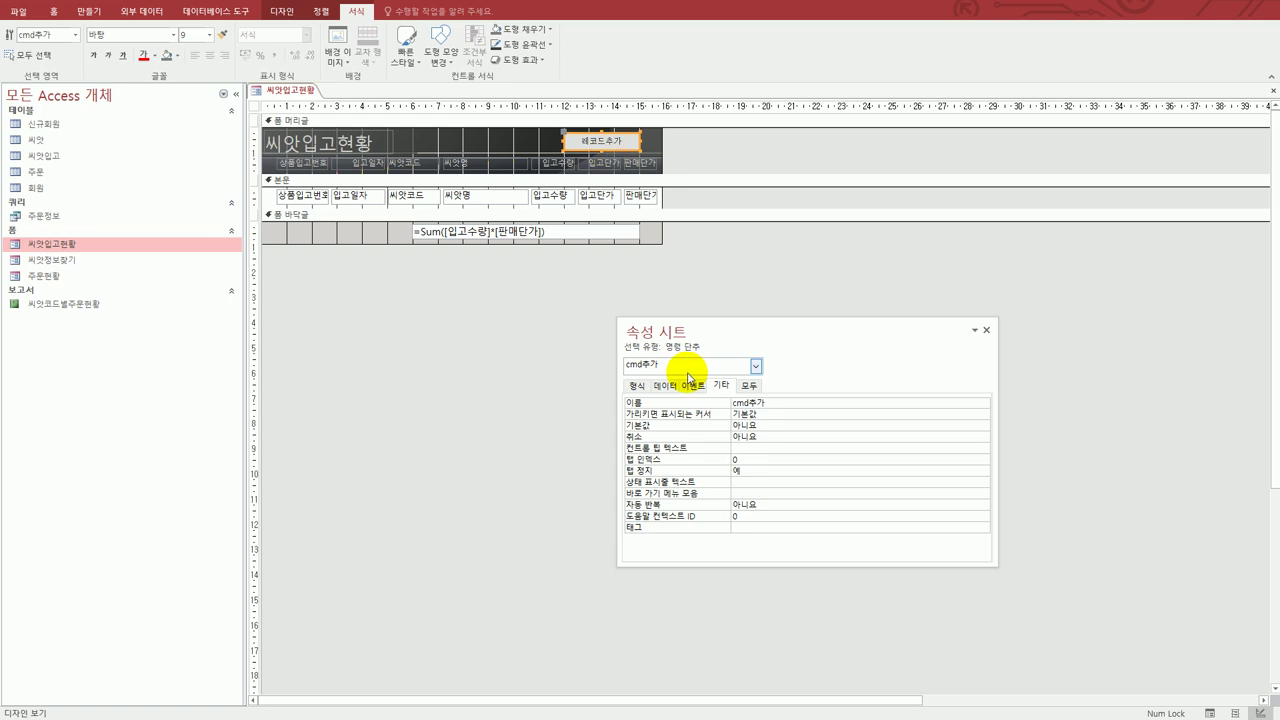
left_click(418, 428)
Create a new macro with a GoToRecord action whose 레코드 argument is 새 레코드.
left_click(96, 14)
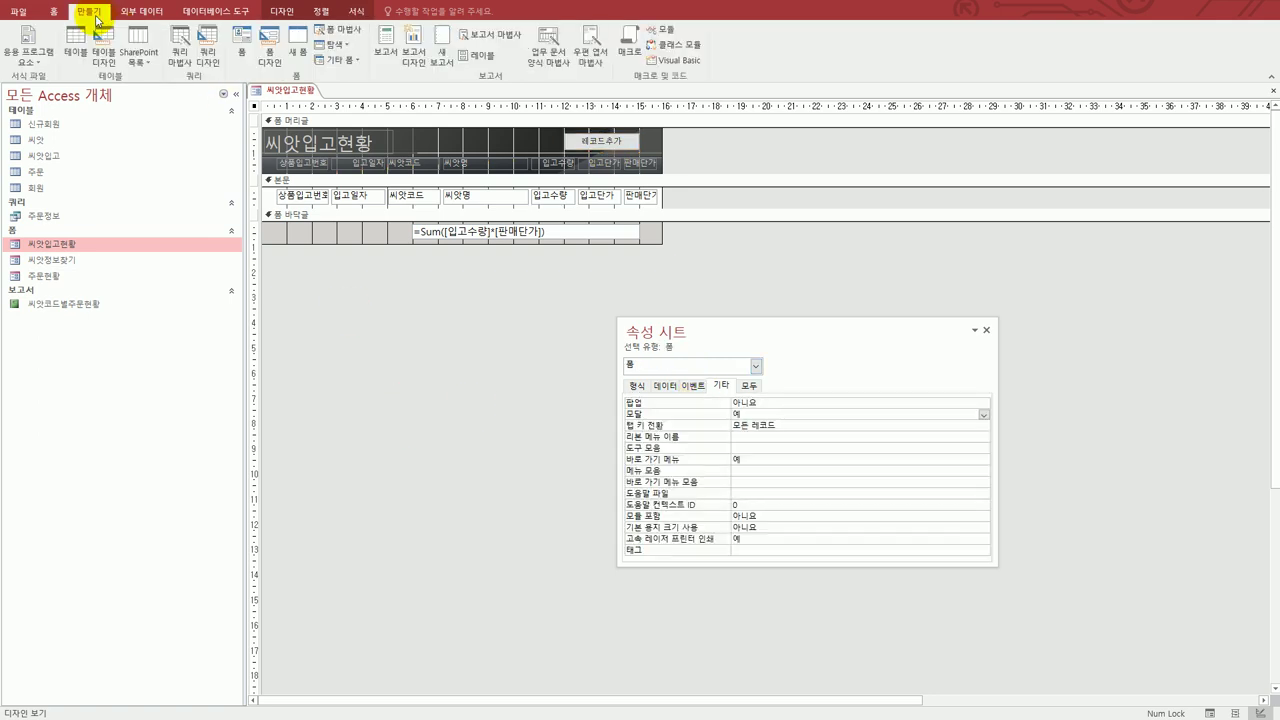
left_click(631, 42)
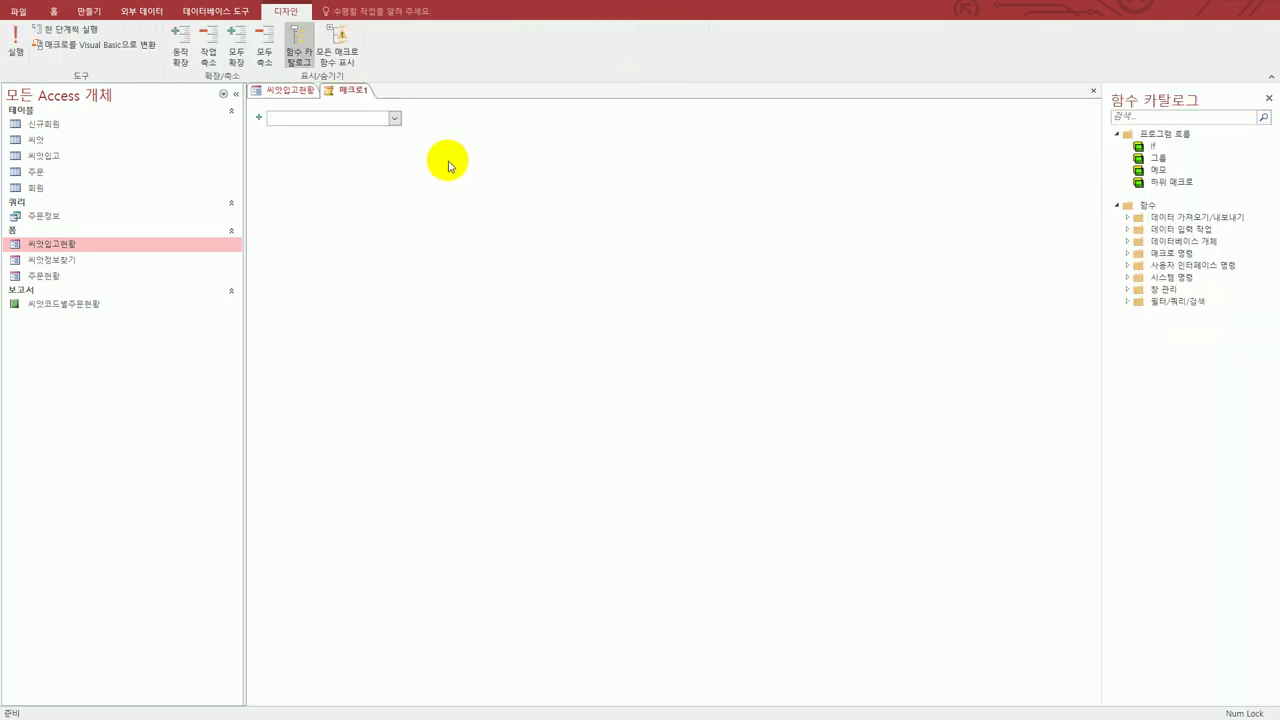
left_click(395, 118)
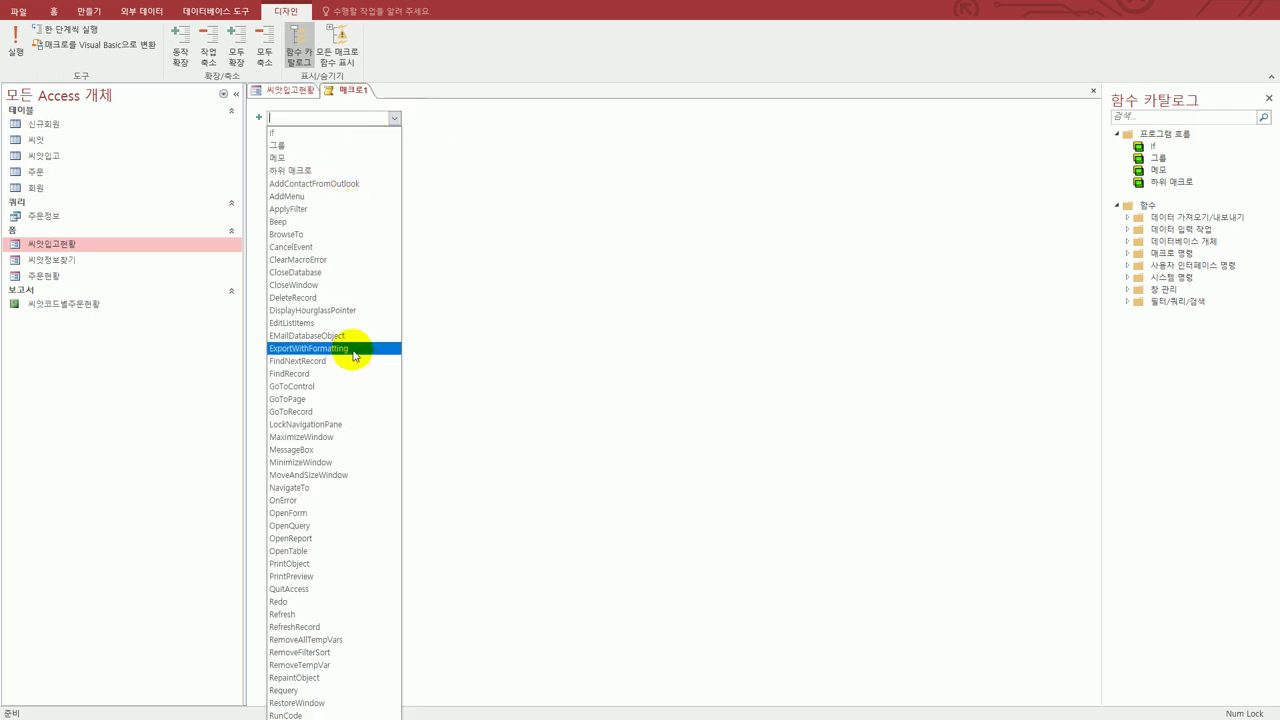
left_click(343, 411)
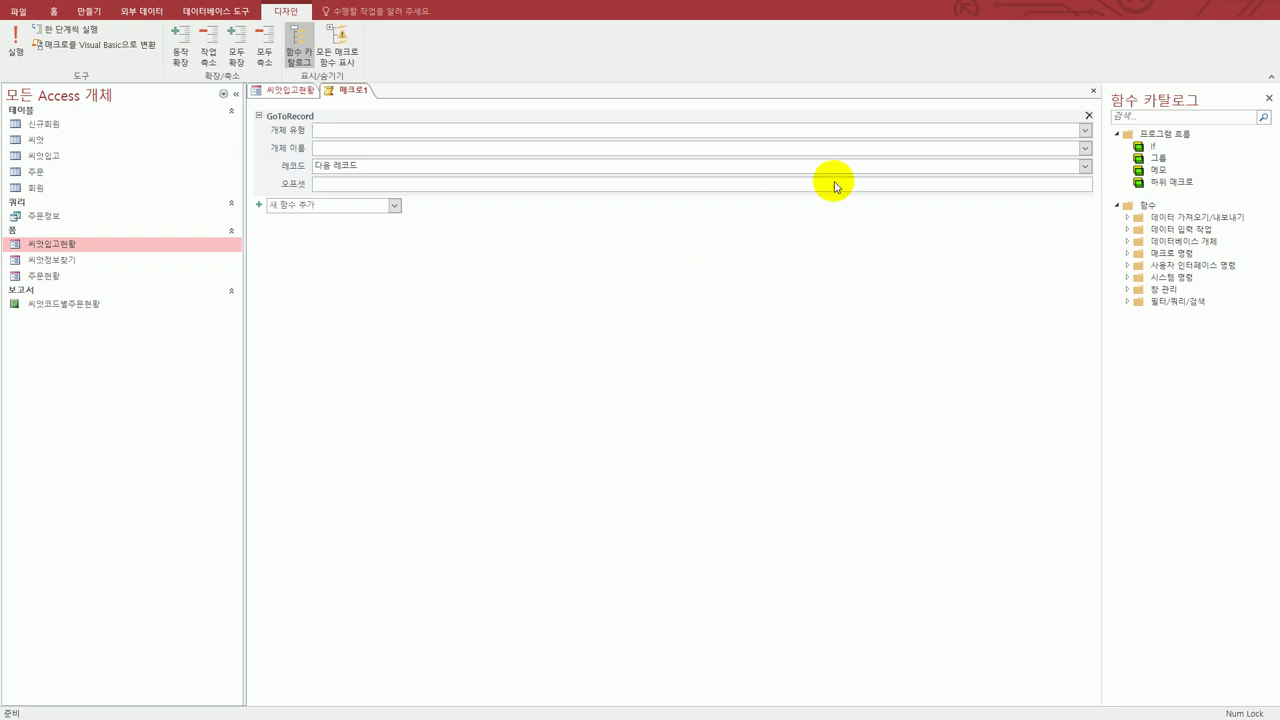
left_click(1085, 166)
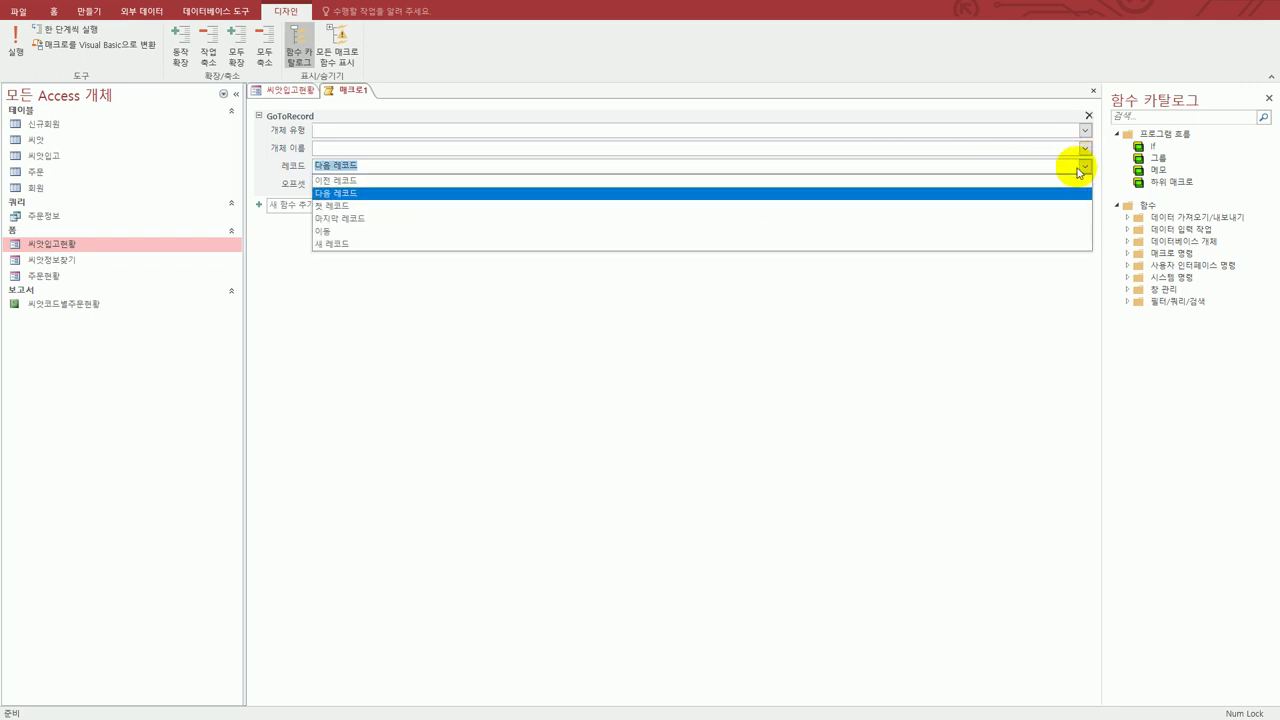
left_click(681, 244)
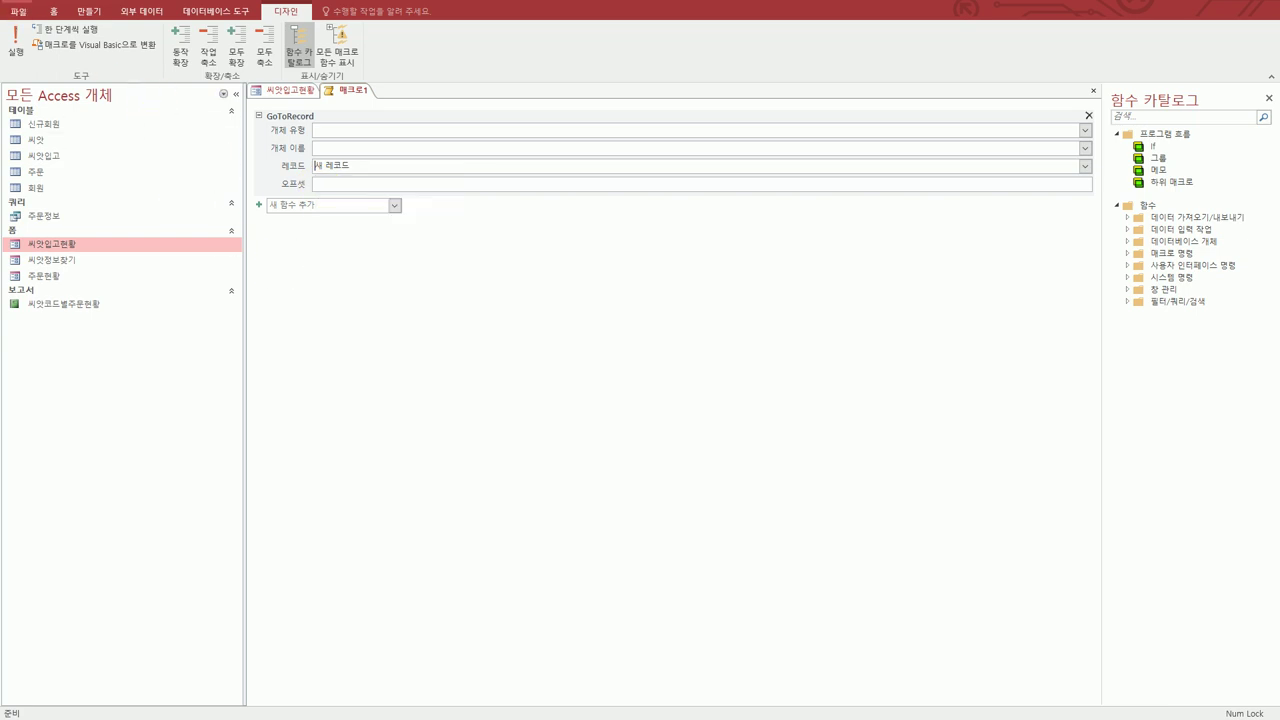
Save the macro under the name 자료추가 and close it.
key("ctrl+s")
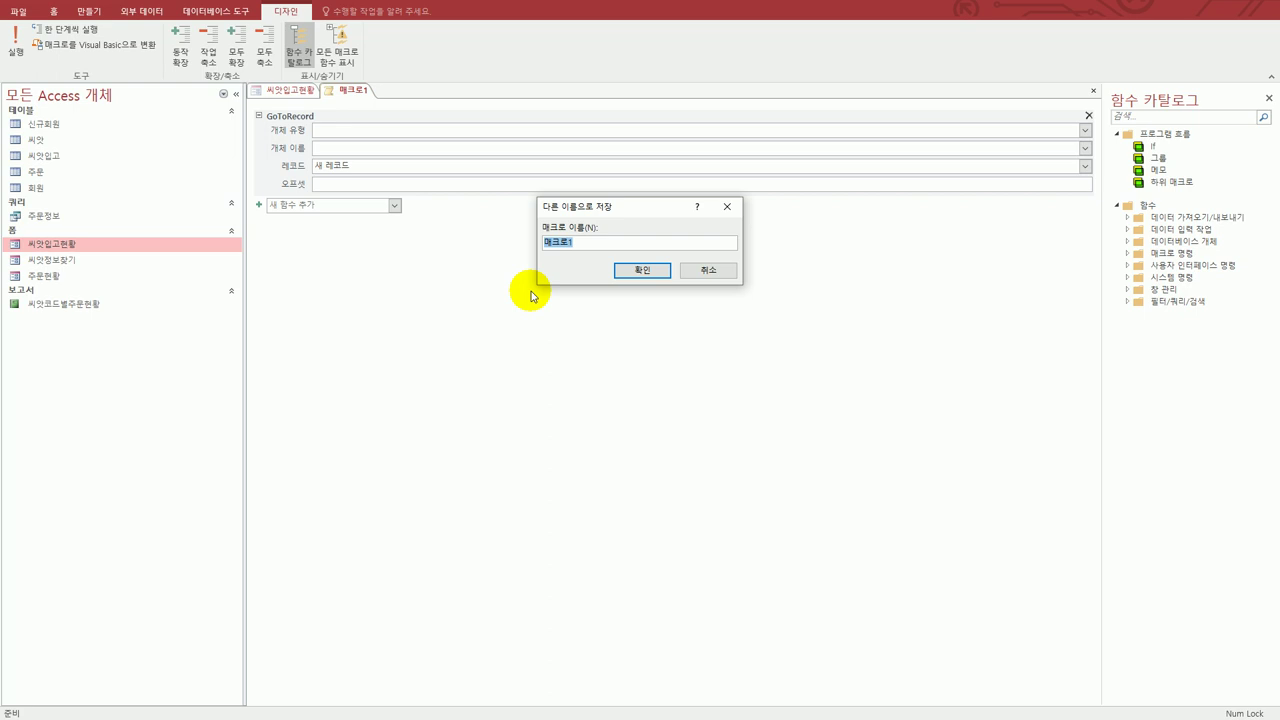
type("ㅈ")
type("료추가")
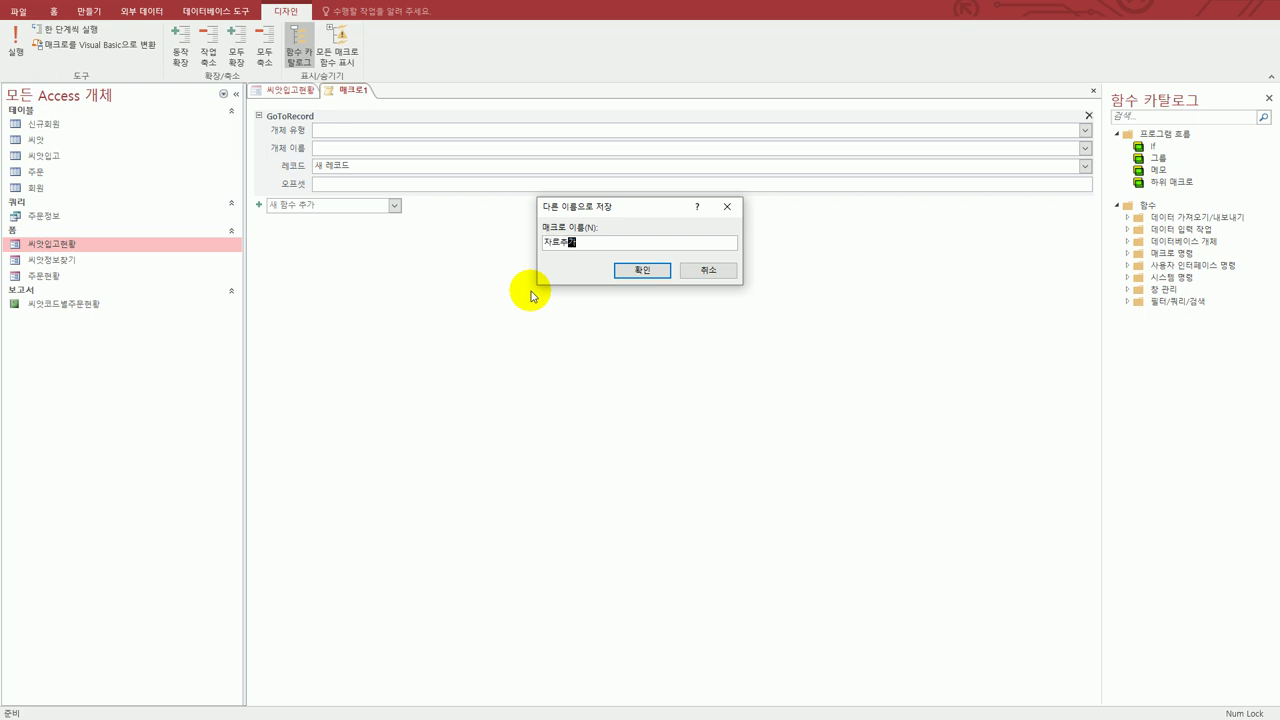
left_click(627, 272)
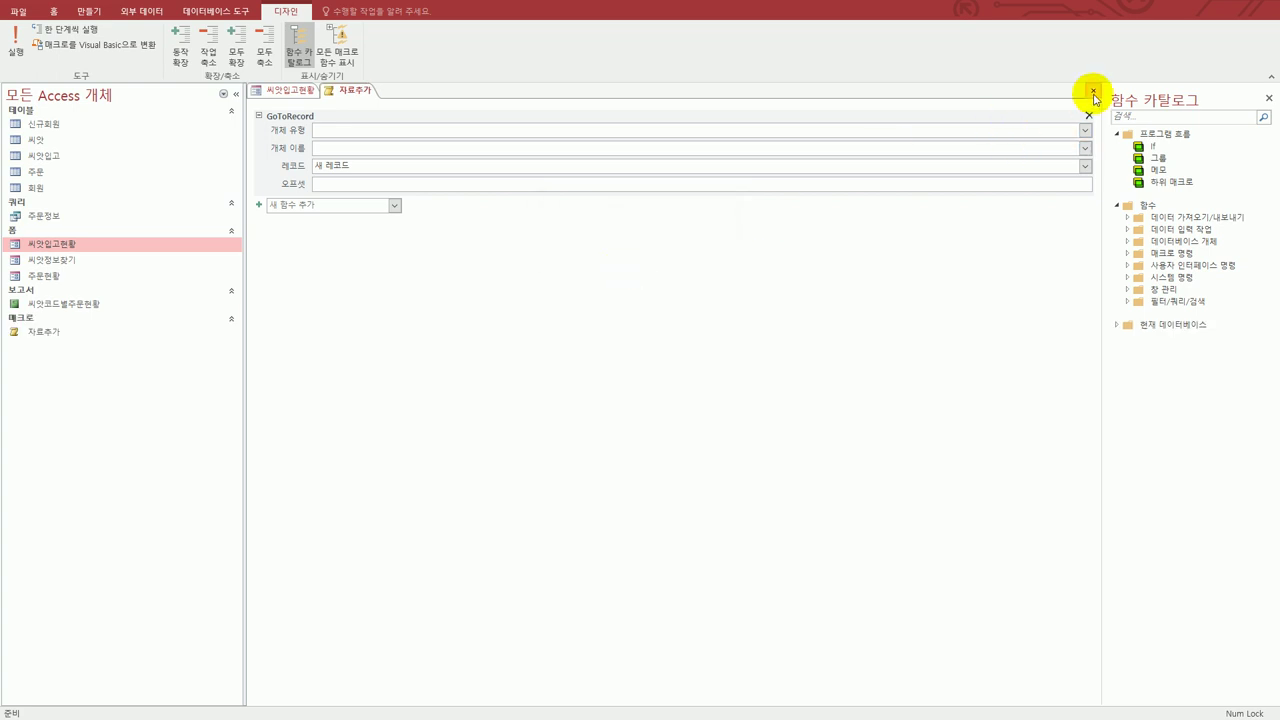
left_click(1093, 90)
Assign the 자료추가 macro to the On Click event of the form header button cmd추가.
left_click(608, 141)
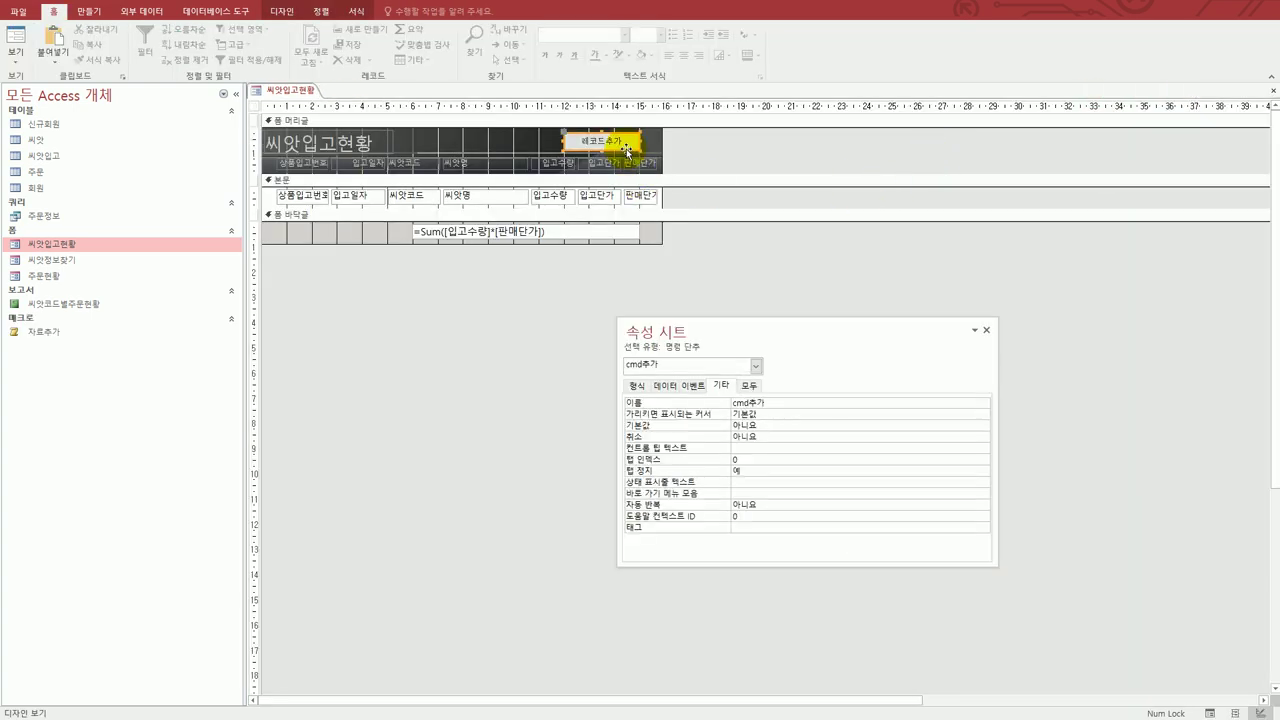
left_click(693, 385)
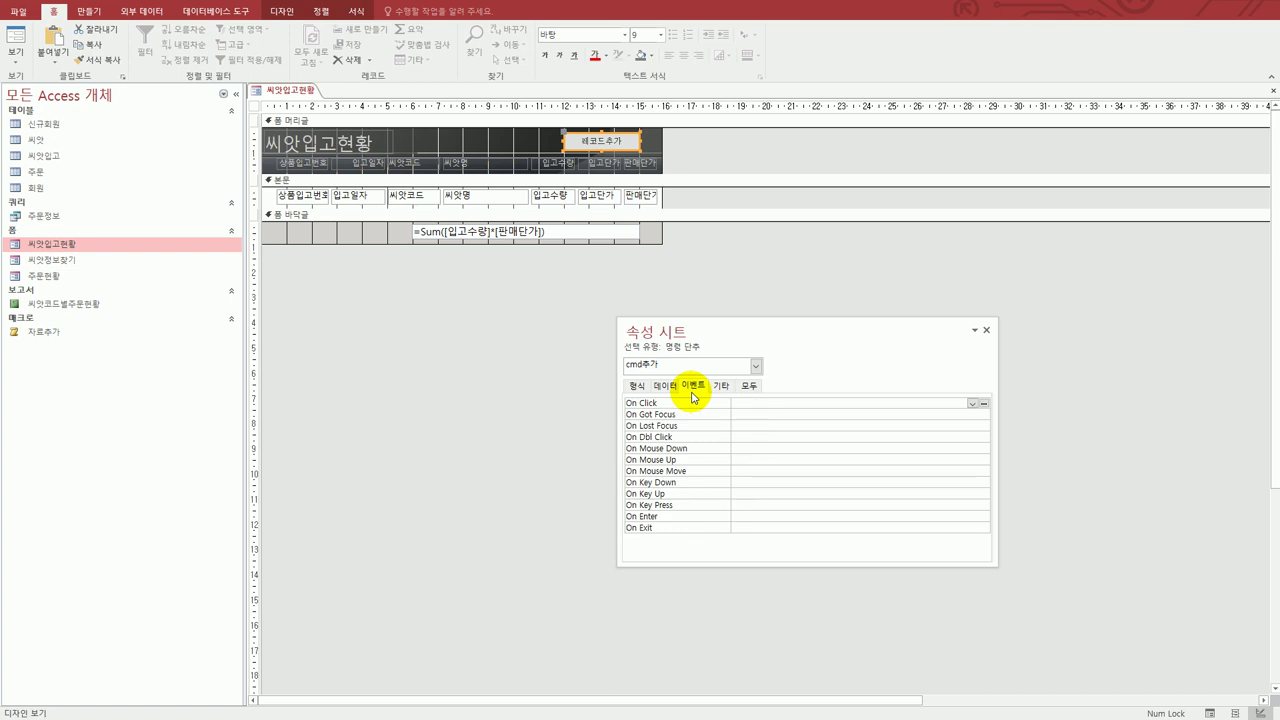
left_click(971, 404)
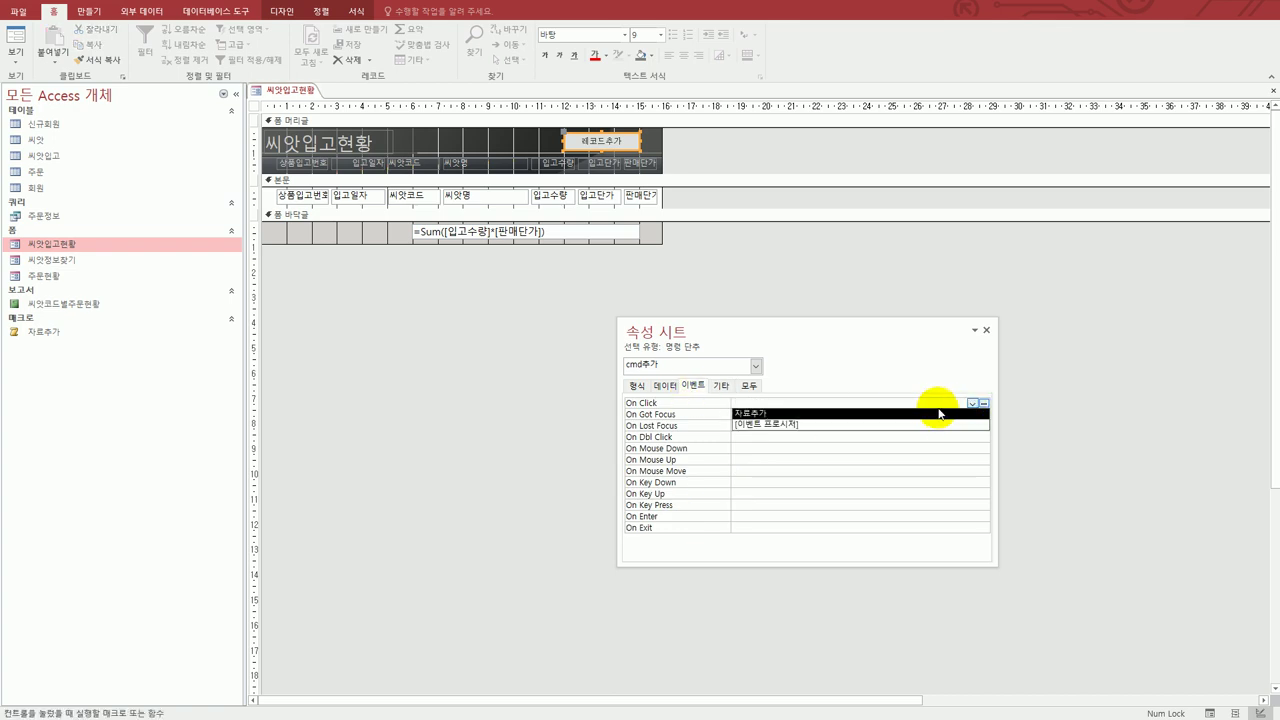
left_click(938, 413)
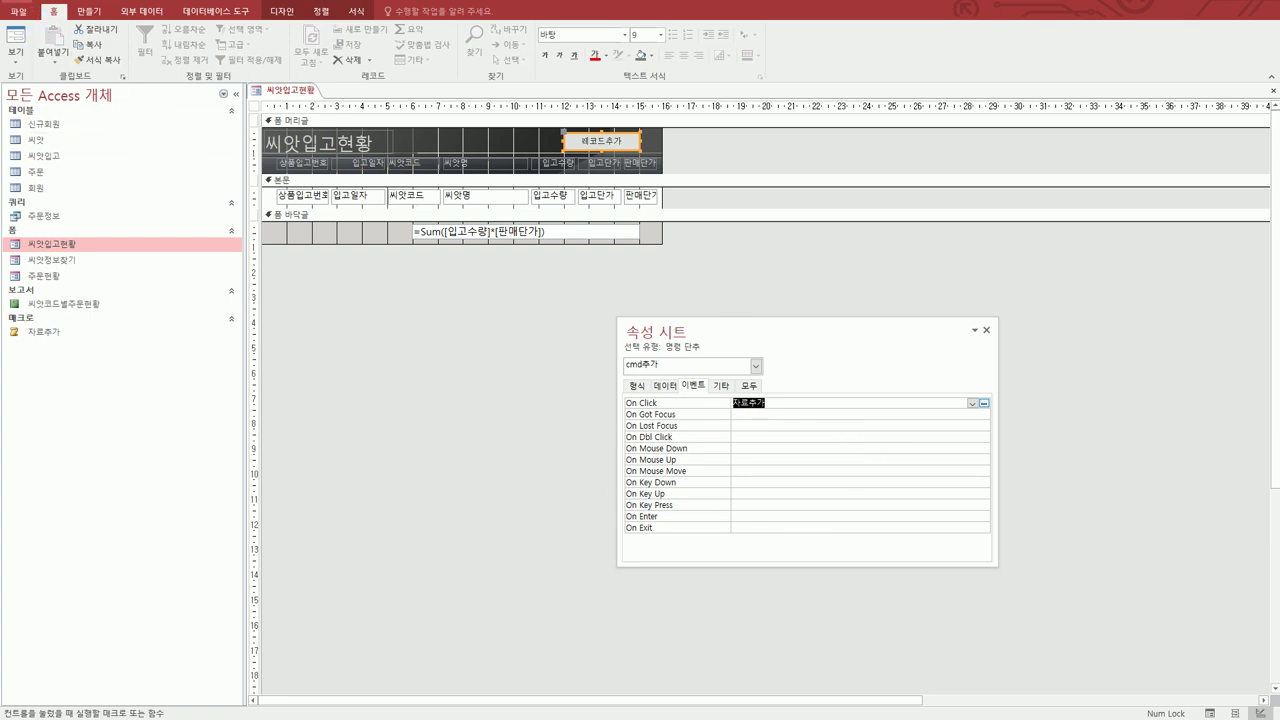
Show the form in Form View and focus several 입고일자 and 씨앗명 fields to check the conditional formatting.
left_click(20, 42)
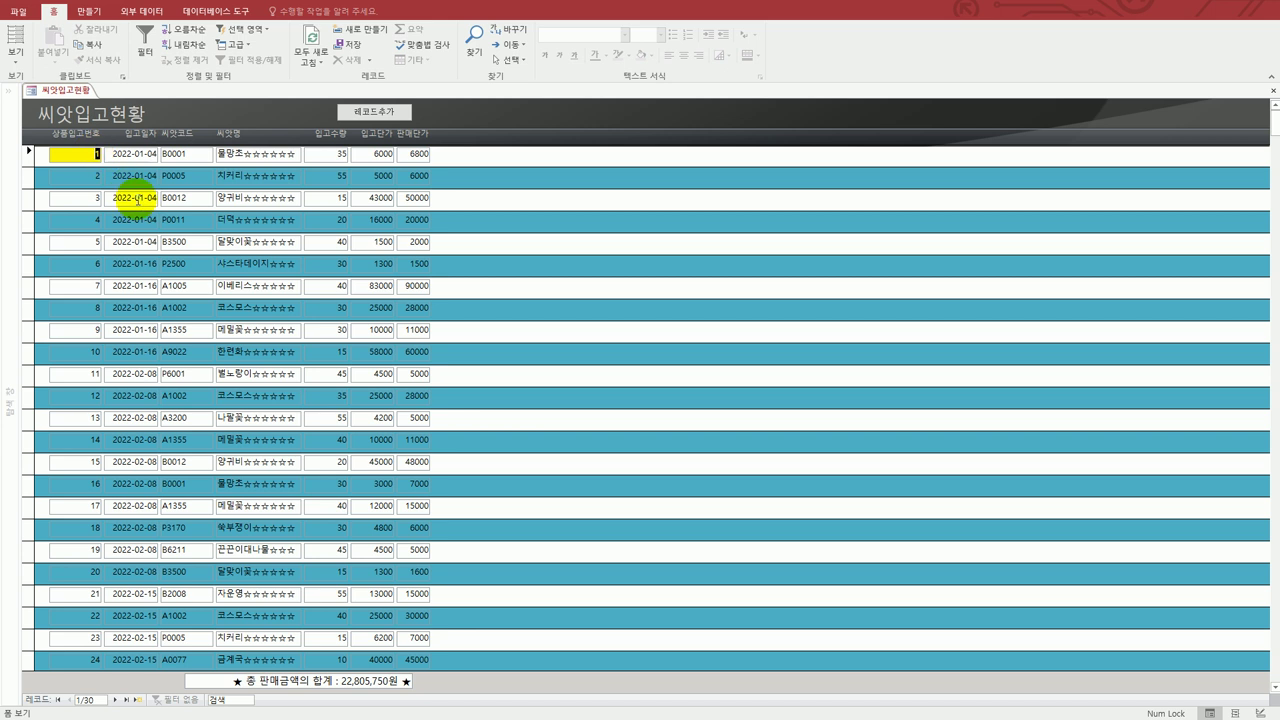
left_click(138, 197)
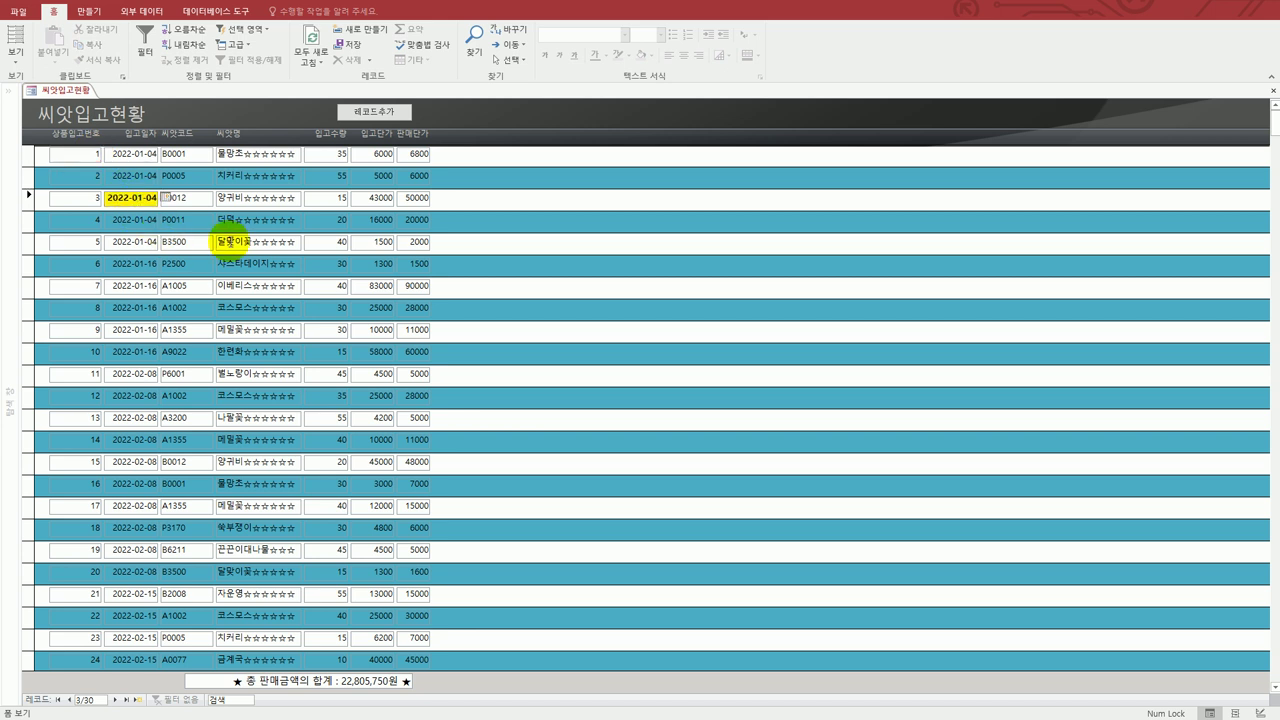
left_click(230, 244)
left_click(250, 330)
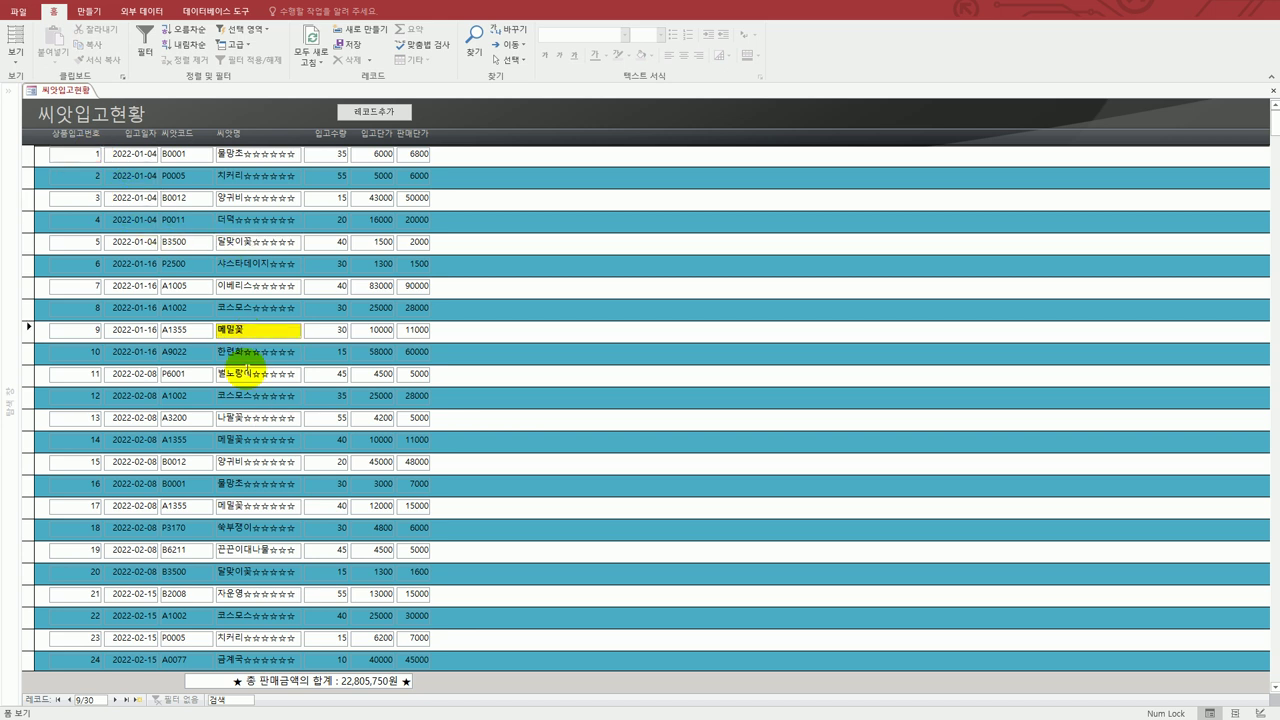
left_click(245, 373)
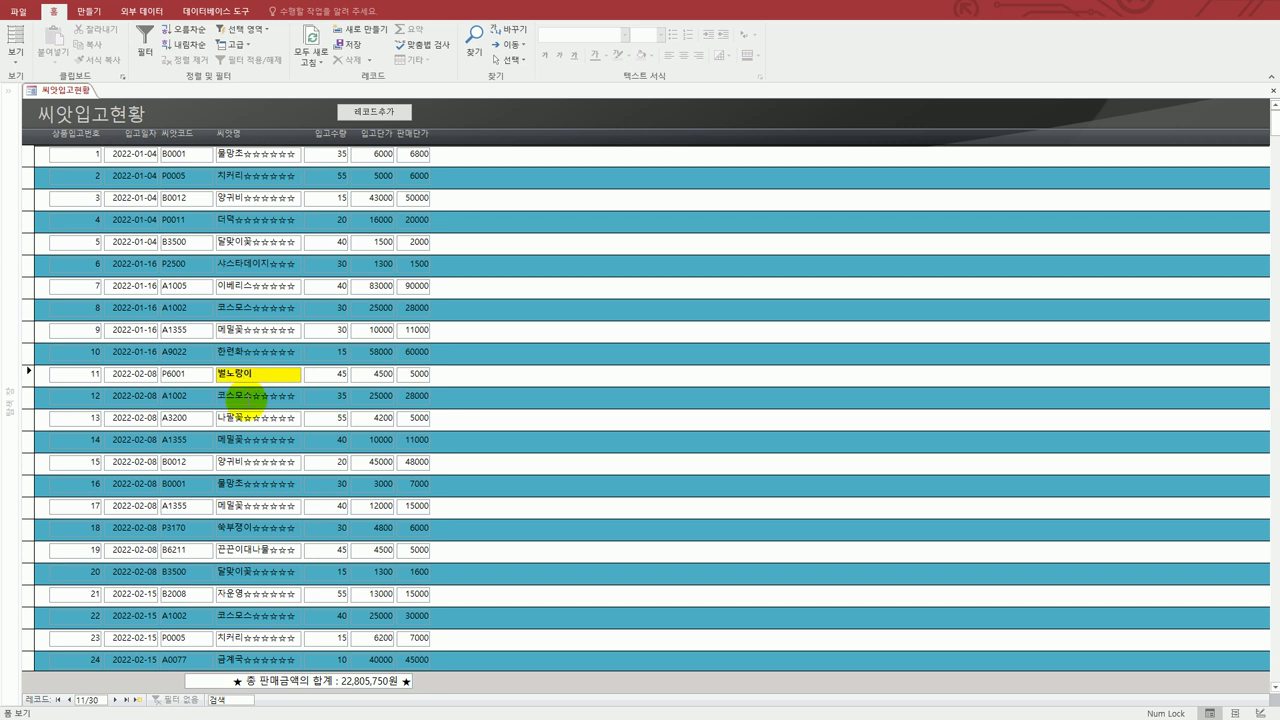
Focus one more 씨앗명 field, test the 레코드추가 button in the form header, and close the 씨앗입고현황 form.
left_click(243, 418)
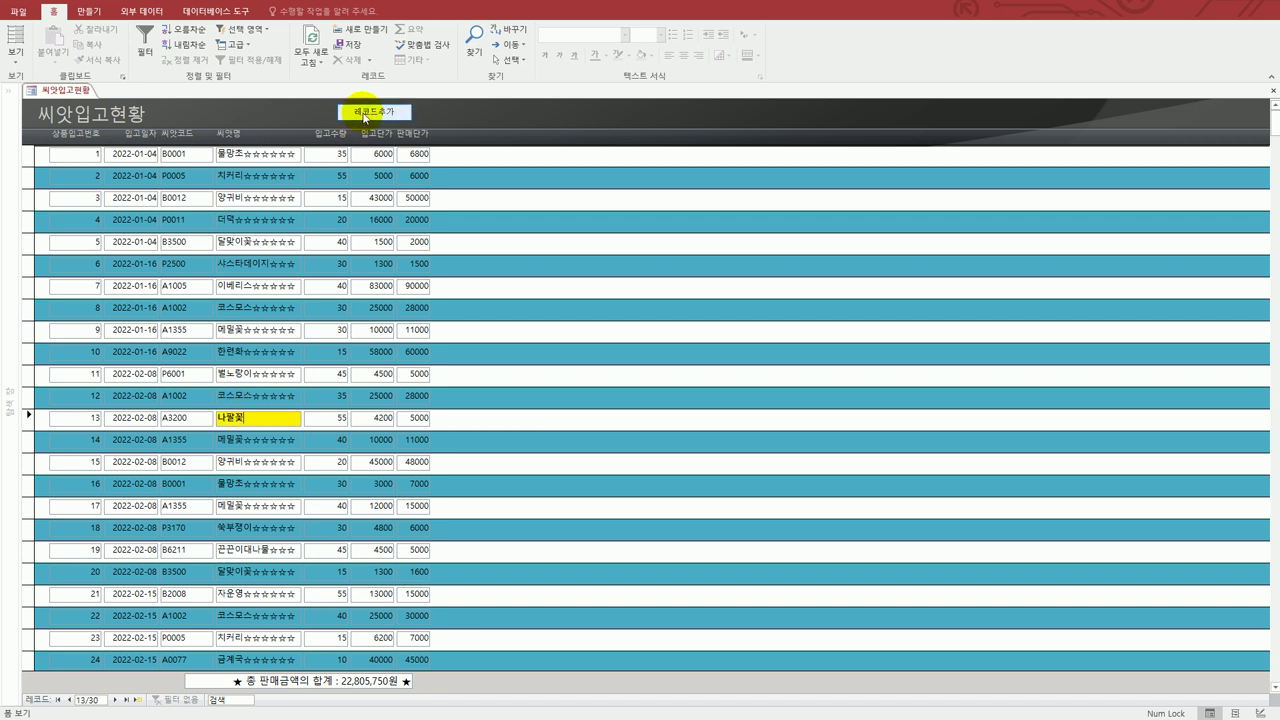
left_click(363, 113)
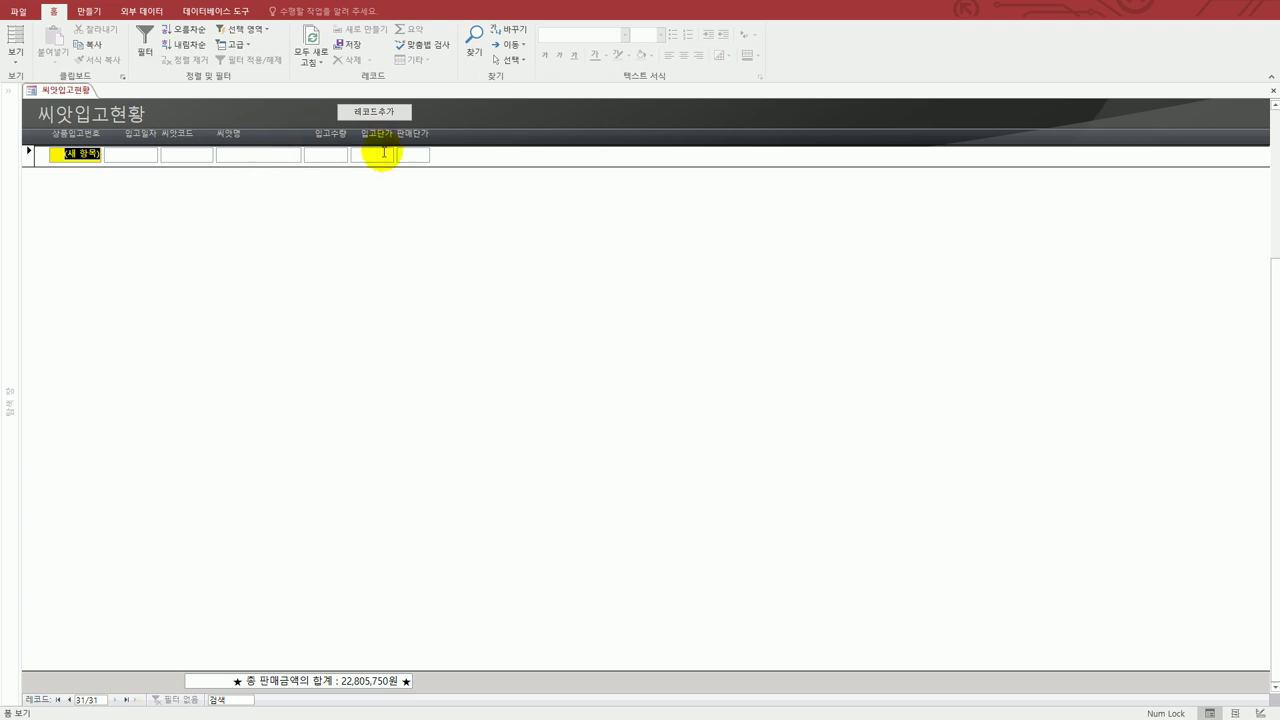
left_click(1273, 90)
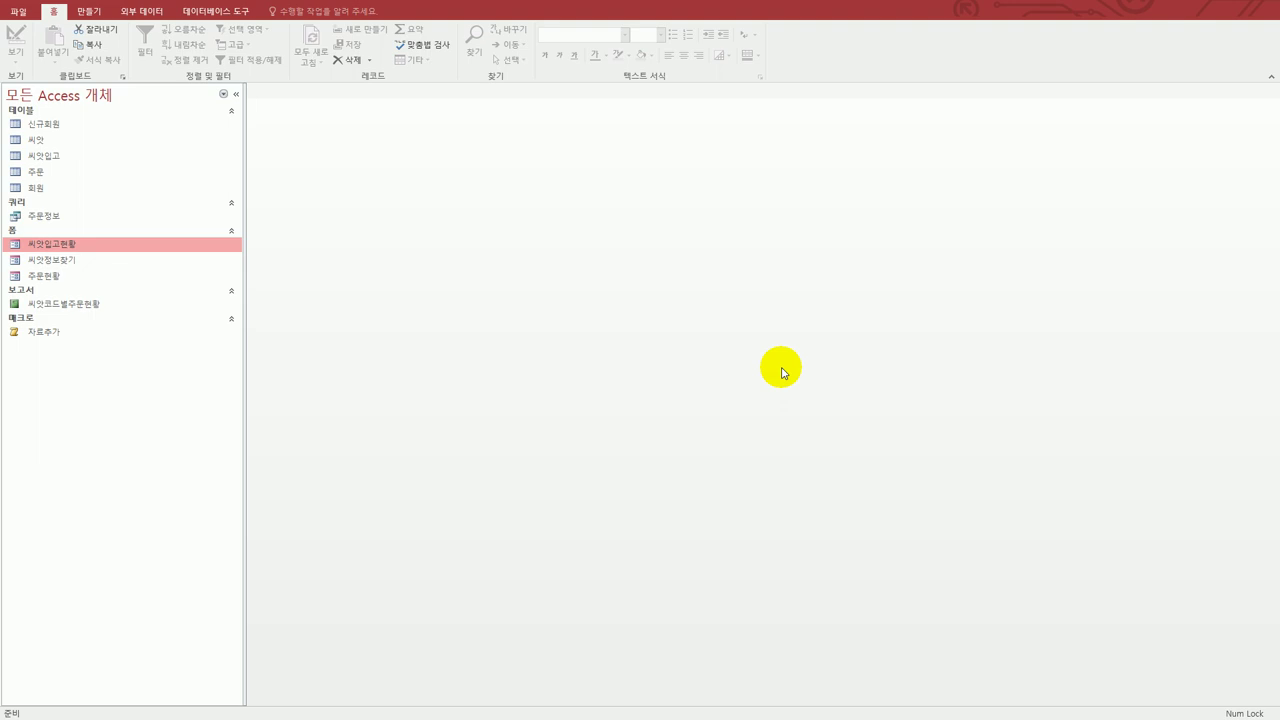
Switch to the exam document and read the 문제 3 instructions for the 씨앗코드별주문현황 report.
key("alt+Tab")
scroll(617, 468, "down", 3)
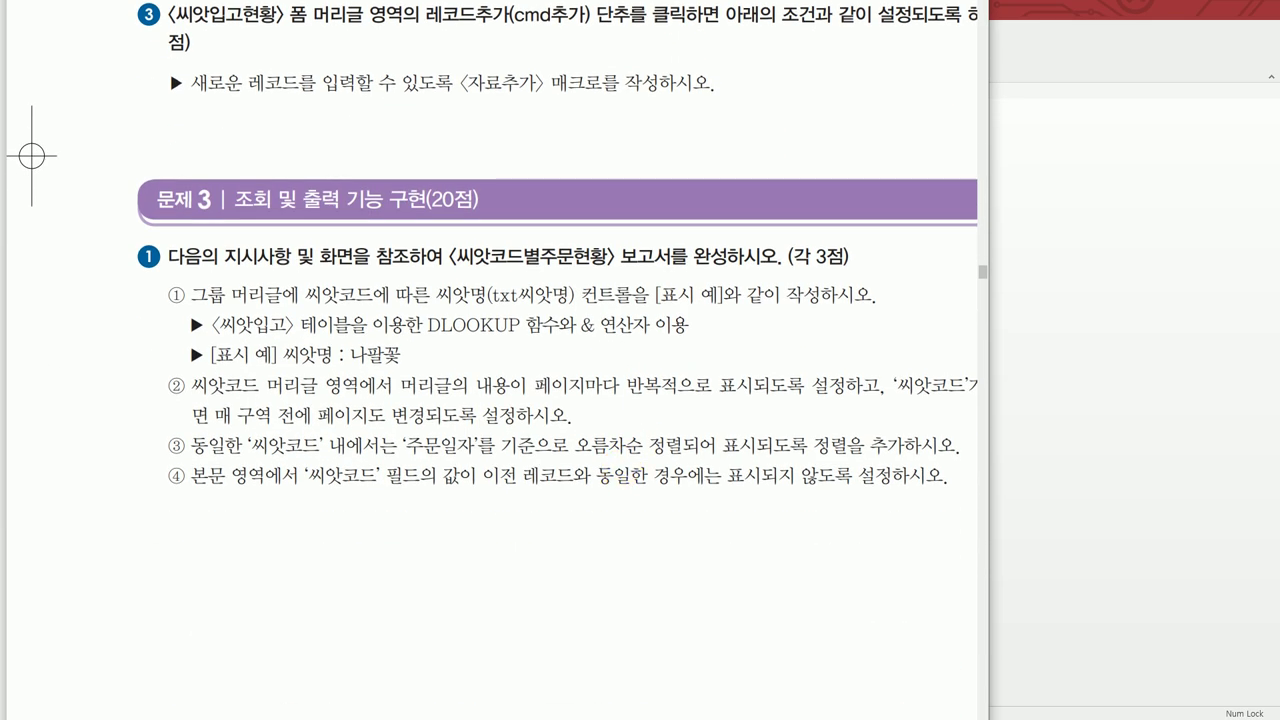
scroll(32, 155, "right", 3)
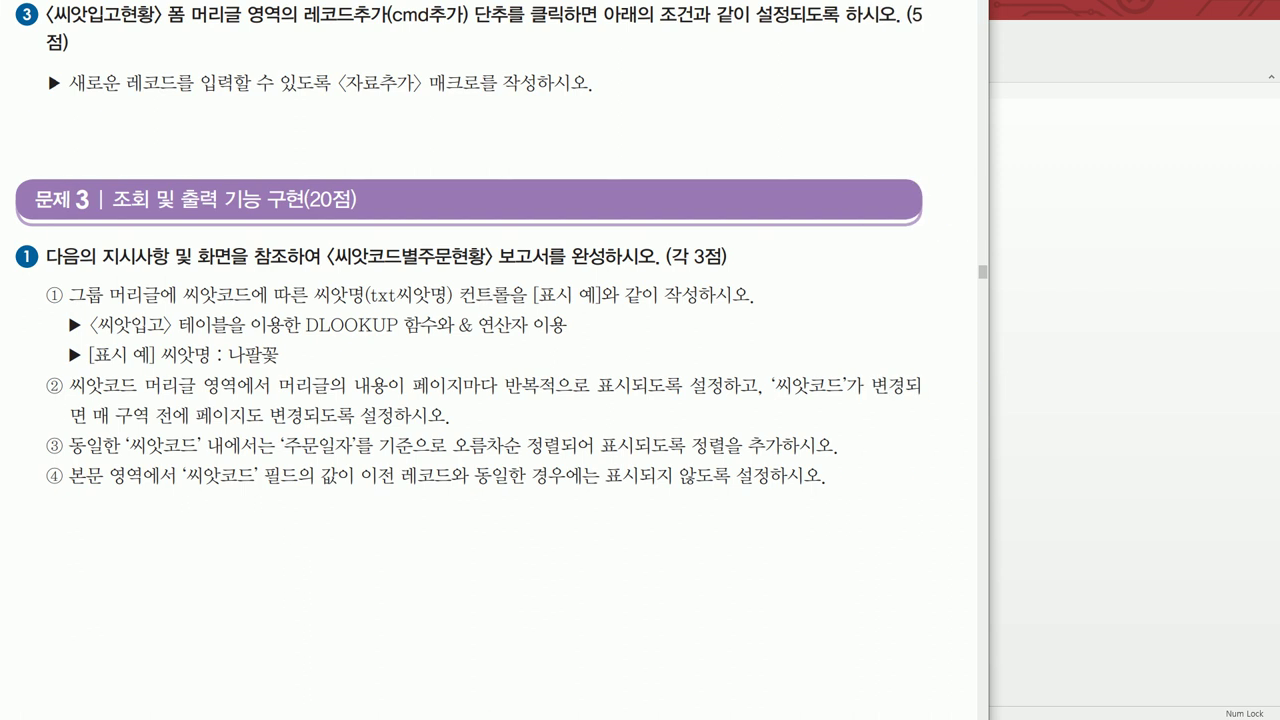
scroll(2, 155, "left", 2)
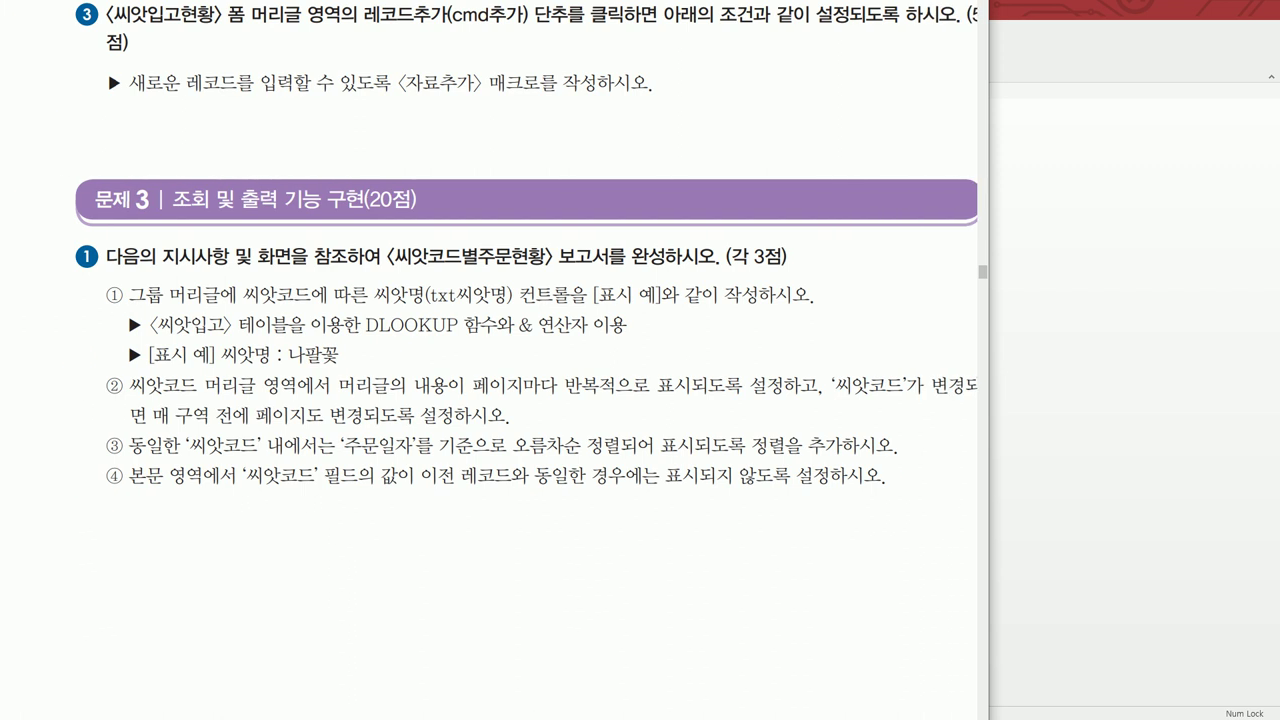
scroll(2, 155, "right", 2)
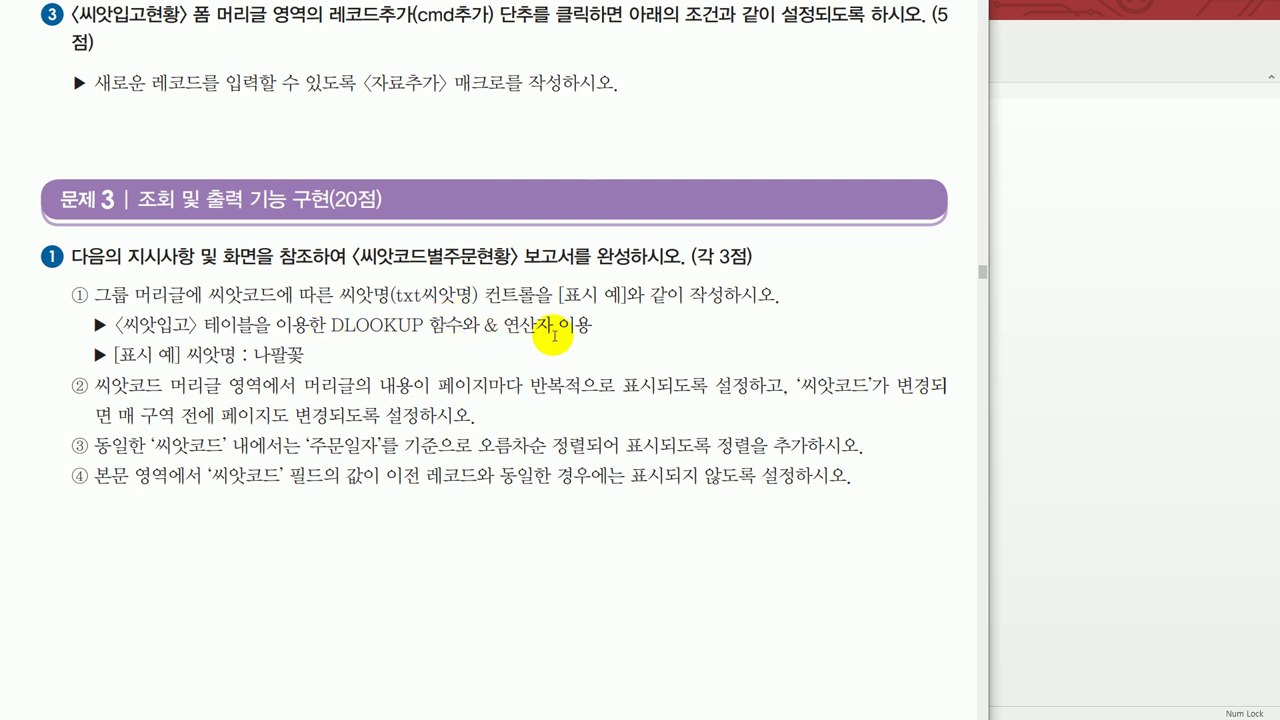
Switch back to Access and open the 씨앗코드별주문현황 report in Design View.
left_click(1050, 393)
left_click(114, 305)
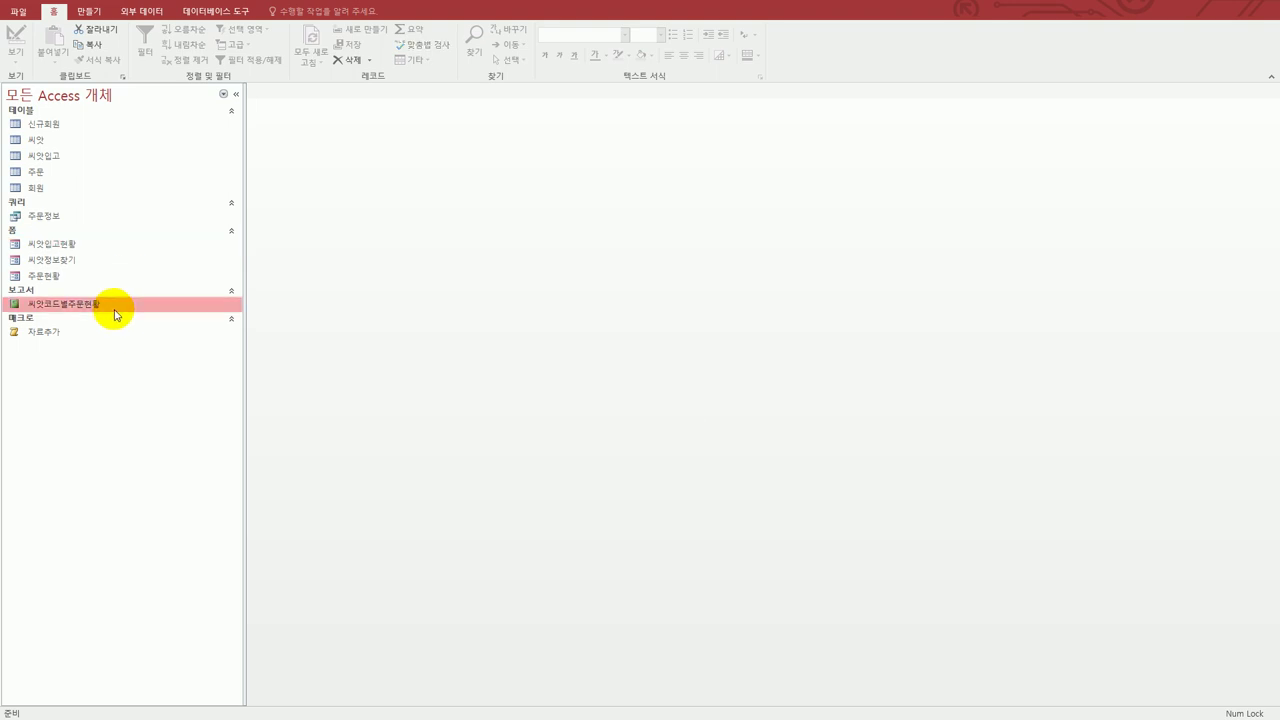
right_click(115, 315)
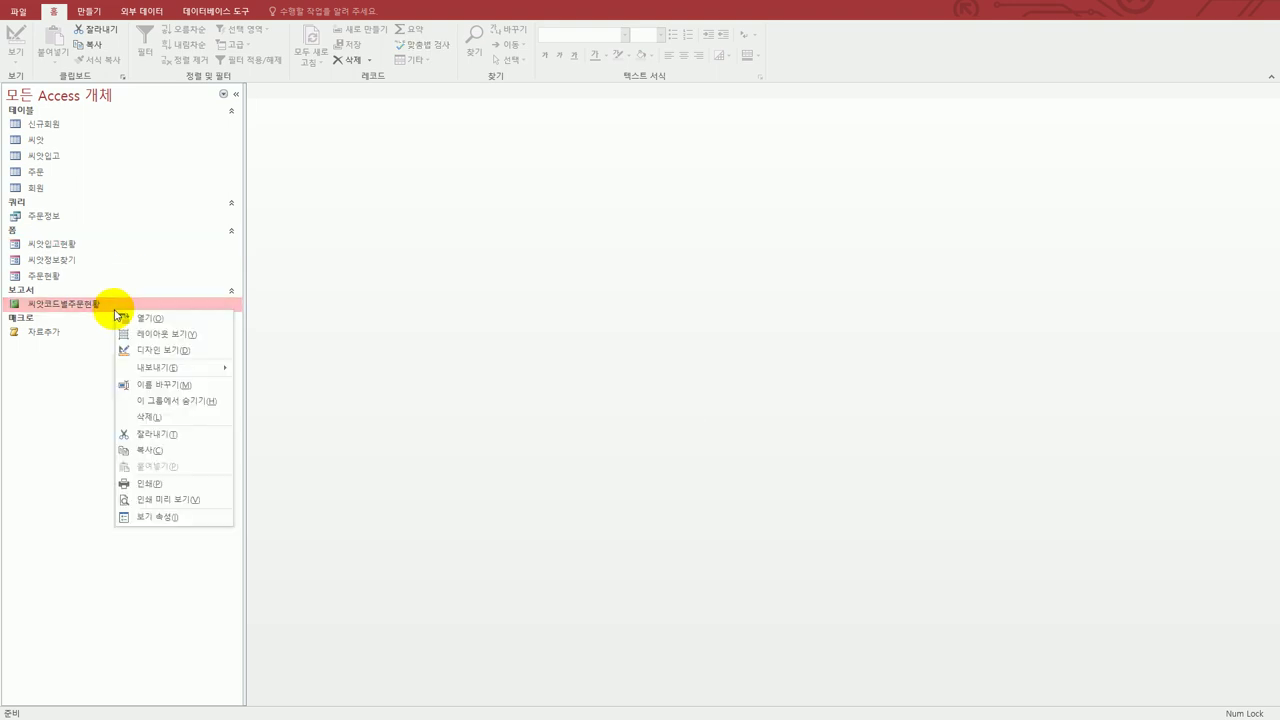
left_click(161, 352)
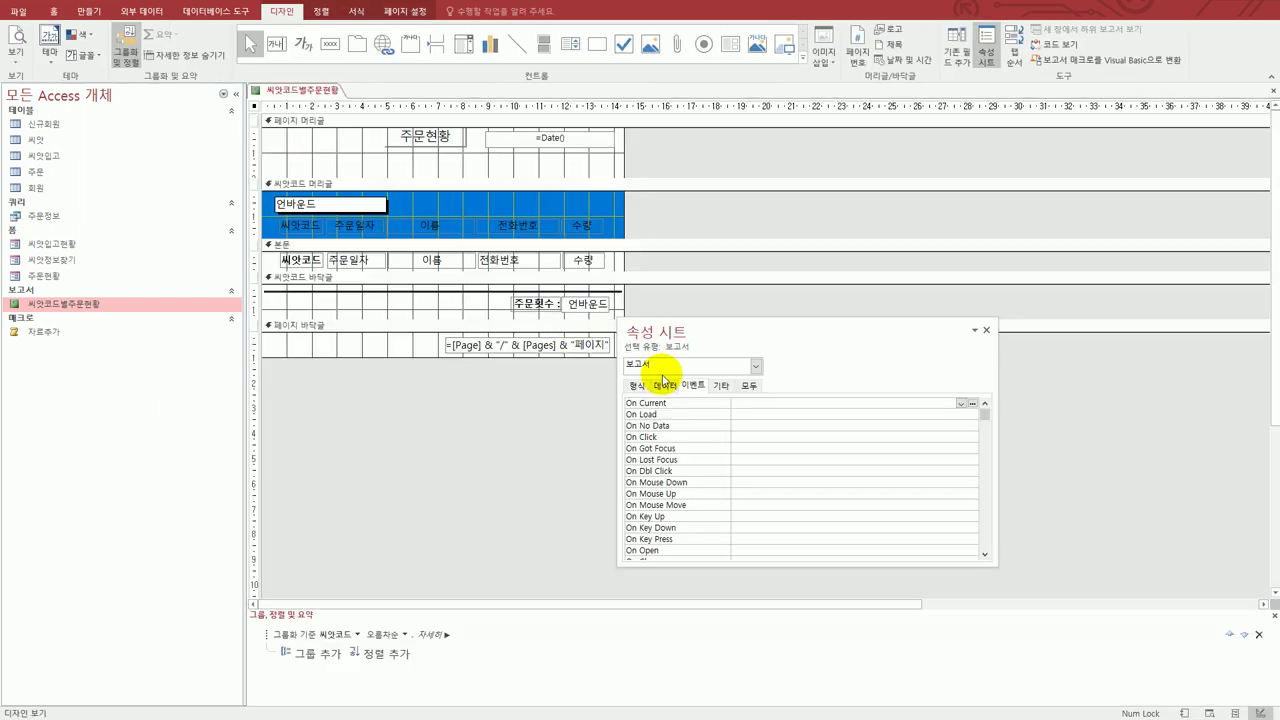
Open the 컨트롤 원본 property of the txt씨앗명 text box in the 씨앗코드 group header for editing.
left_click(667, 385)
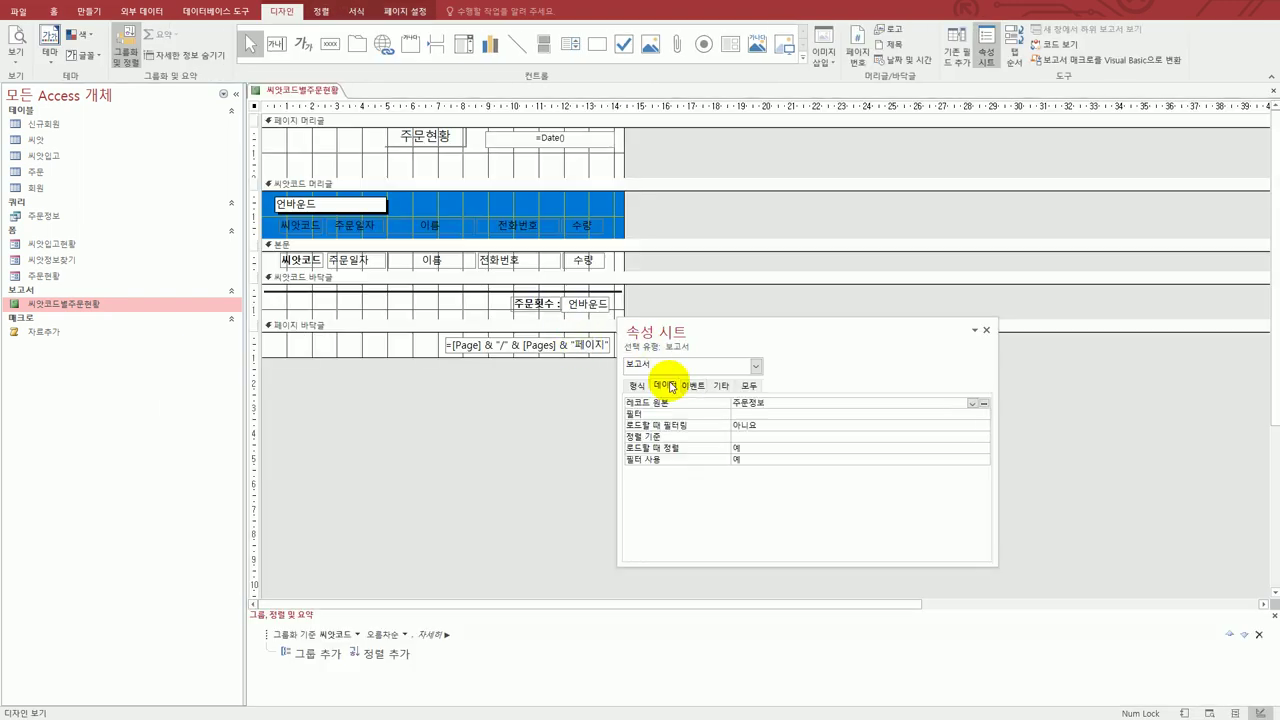
left_click(350, 207)
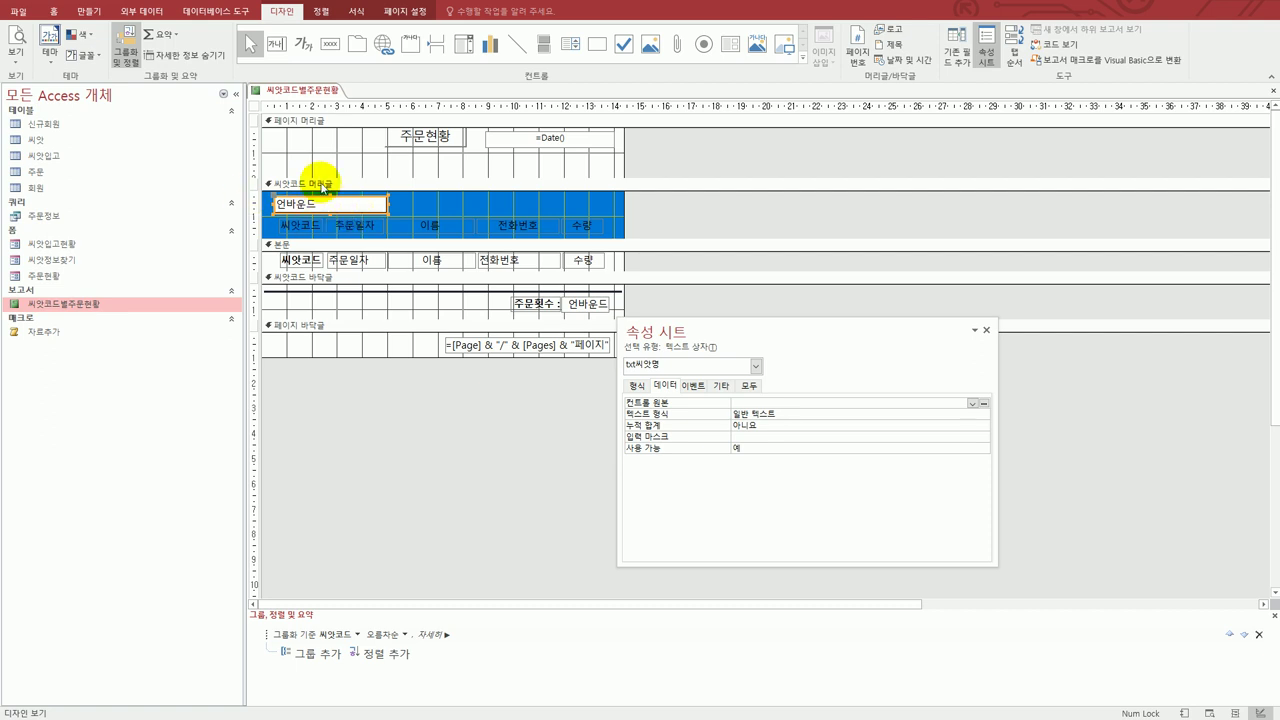
left_click(736, 403)
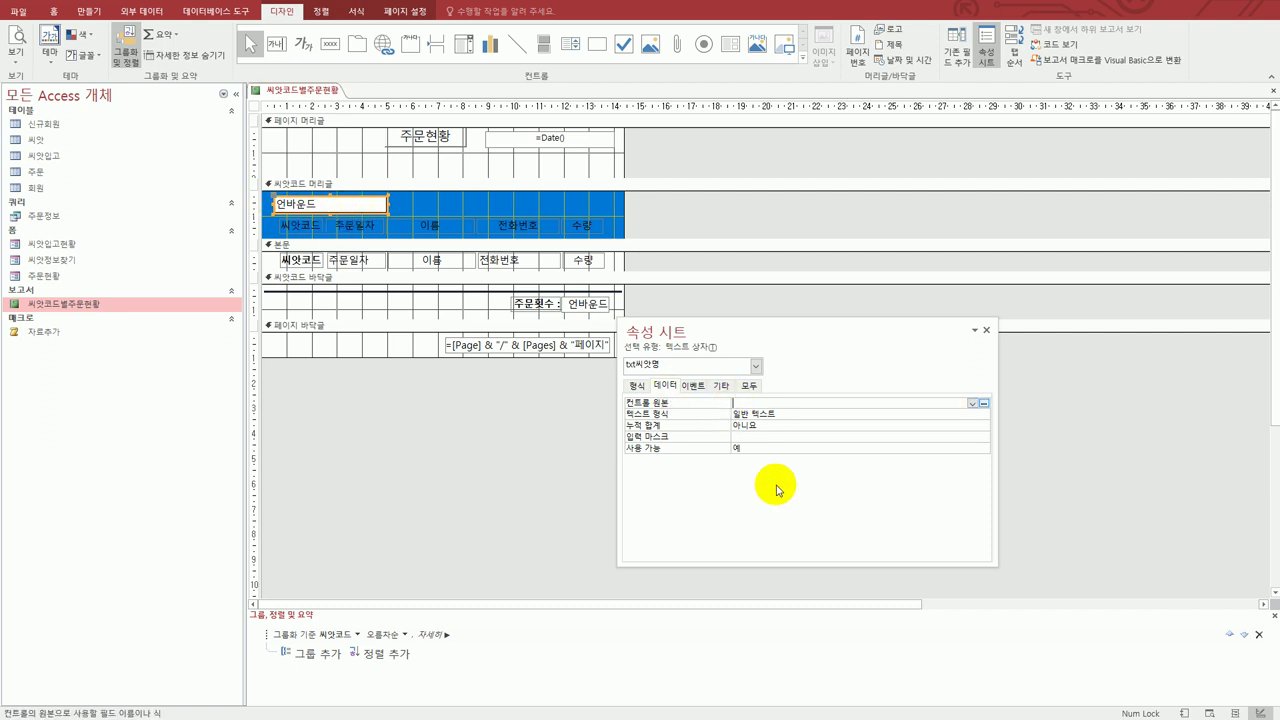